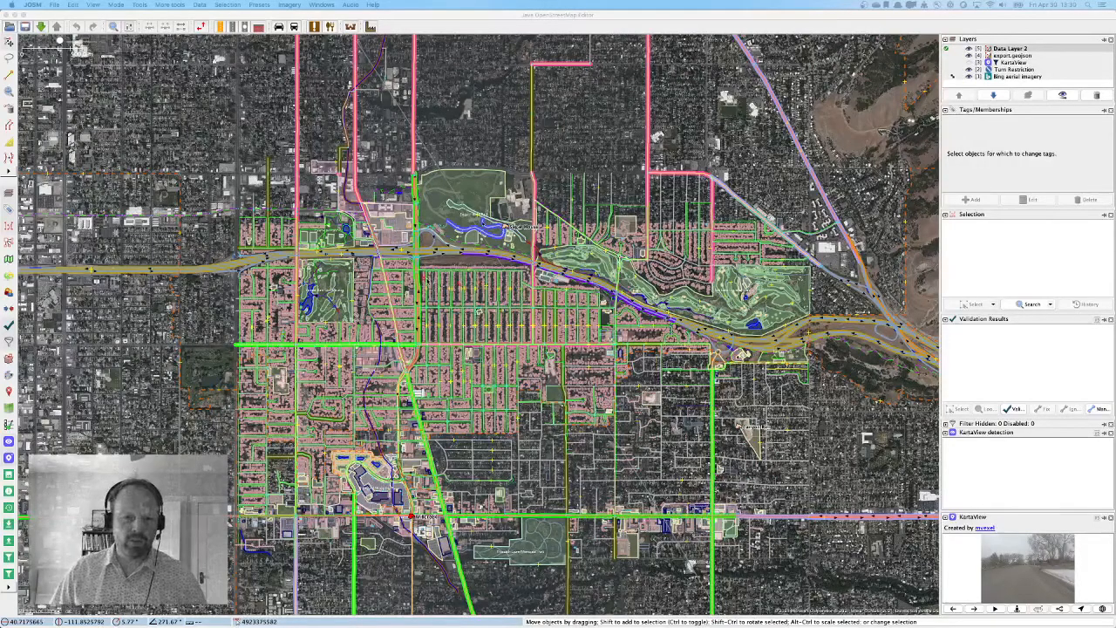
Step: Select a sidewalk way in the residential grid south of the motorway, then Alden Street, and inspect their tags
{"action": "scroll", "coordinate": [459, 297], "scroll_direction": "down", "scroll_amount": 2}
{"action": "scroll", "coordinate": [459, 297], "scroll_direction": "up", "scroll_amount": 2}
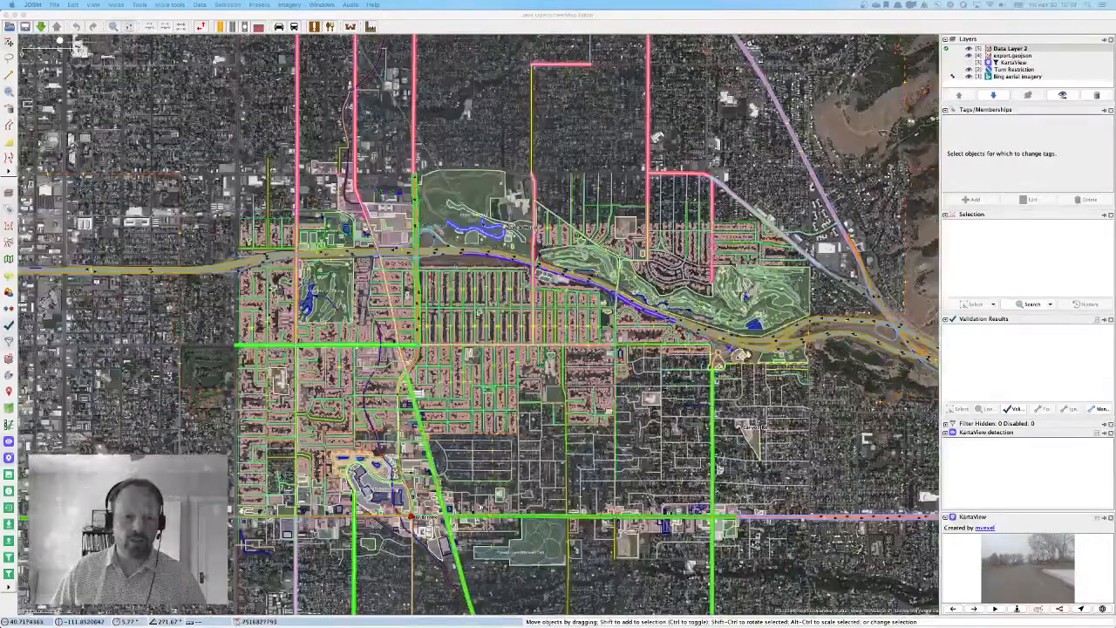
{"action": "scroll", "coordinate": [434, 281], "scroll_direction": "up", "scroll_amount": 2}
{"action": "scroll", "coordinate": [433, 282], "scroll_direction": "up", "scroll_amount": 2}
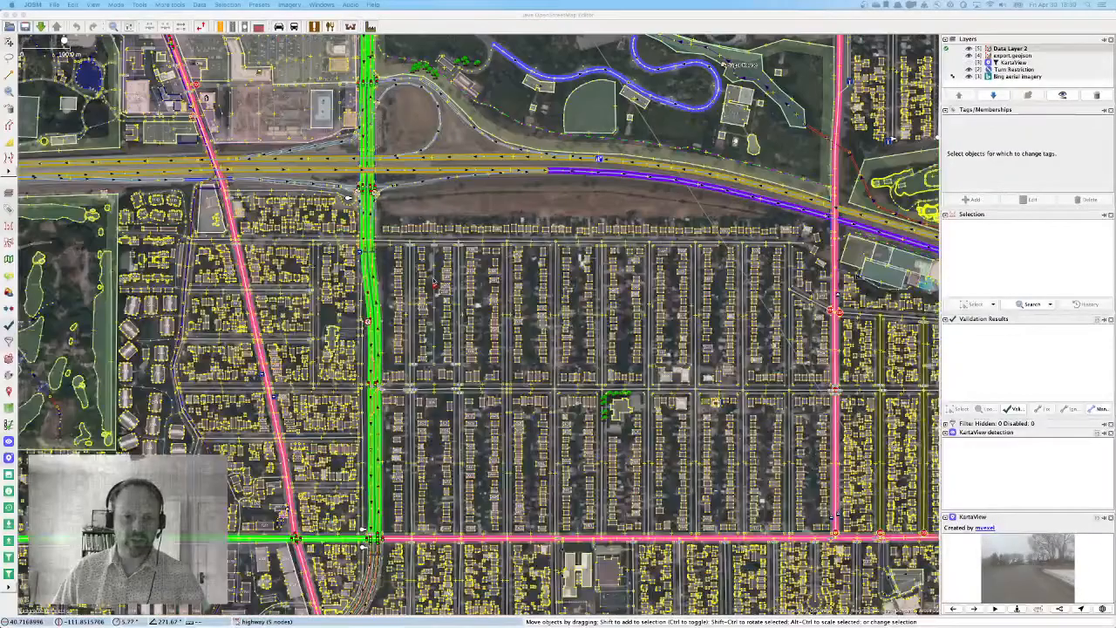
{"action": "scroll", "coordinate": [435, 282], "scroll_direction": "up", "scroll_amount": 2}
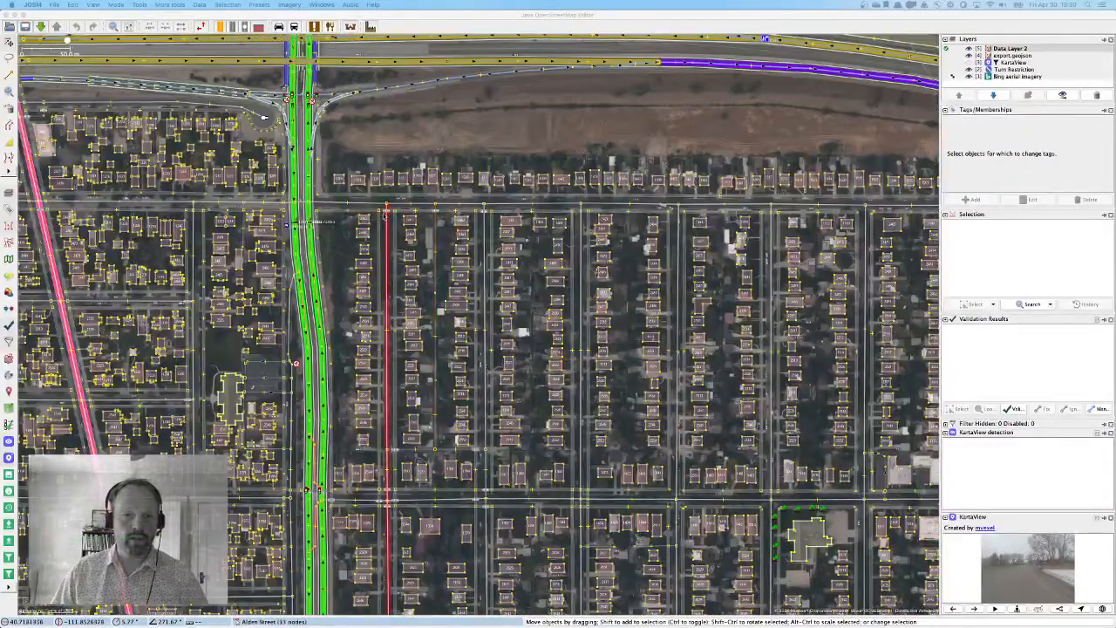
{"action": "left_click", "coordinate": [478, 226]}
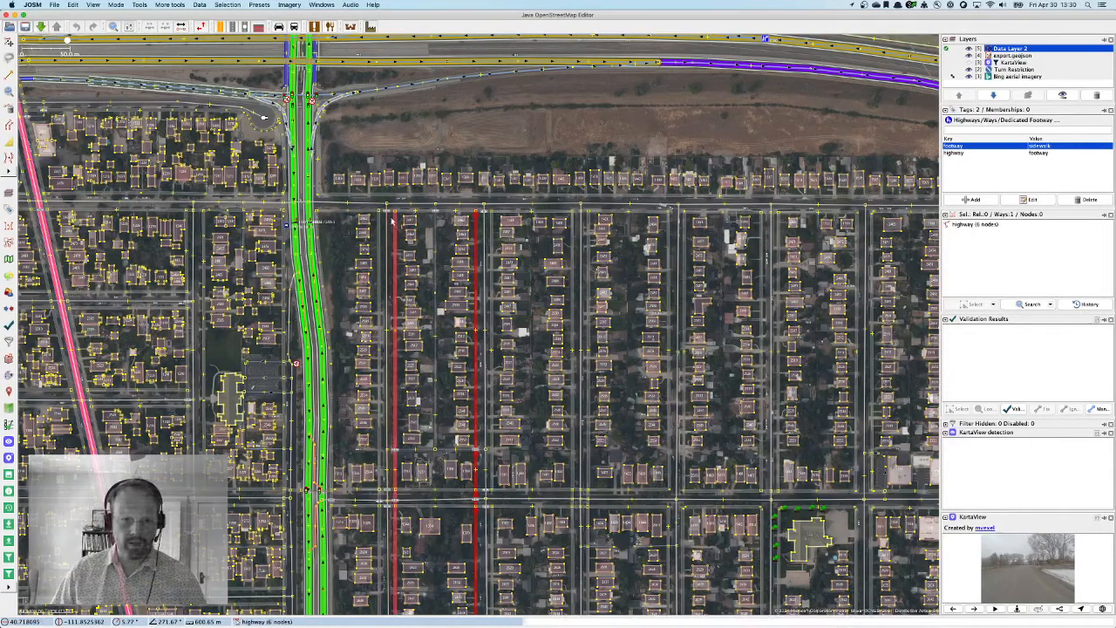
{"action": "left_click_drag", "start_coordinate": [392, 223], "coordinate": [504, 393]}
{"action": "key", "text": "ctrl+z"}
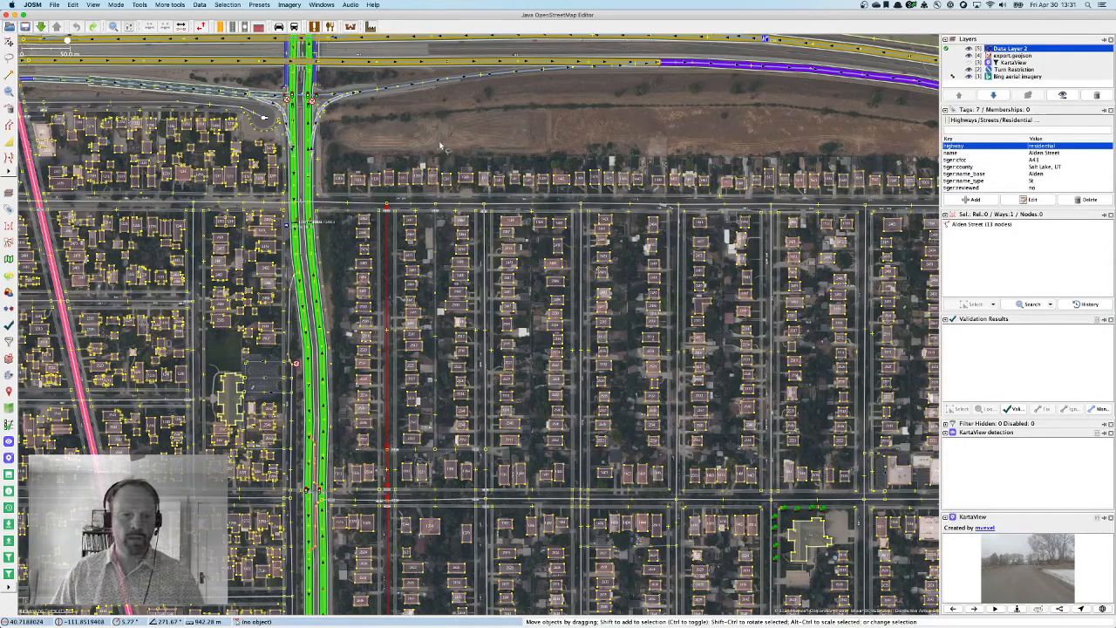
Step: Switch to OpenStreetMap in Microsoft Edge and find Magna, west of Salt Lake City, on the map
{"action": "key", "text": "super+Tab"}
{"action": "key", "text": "super+Tab"}
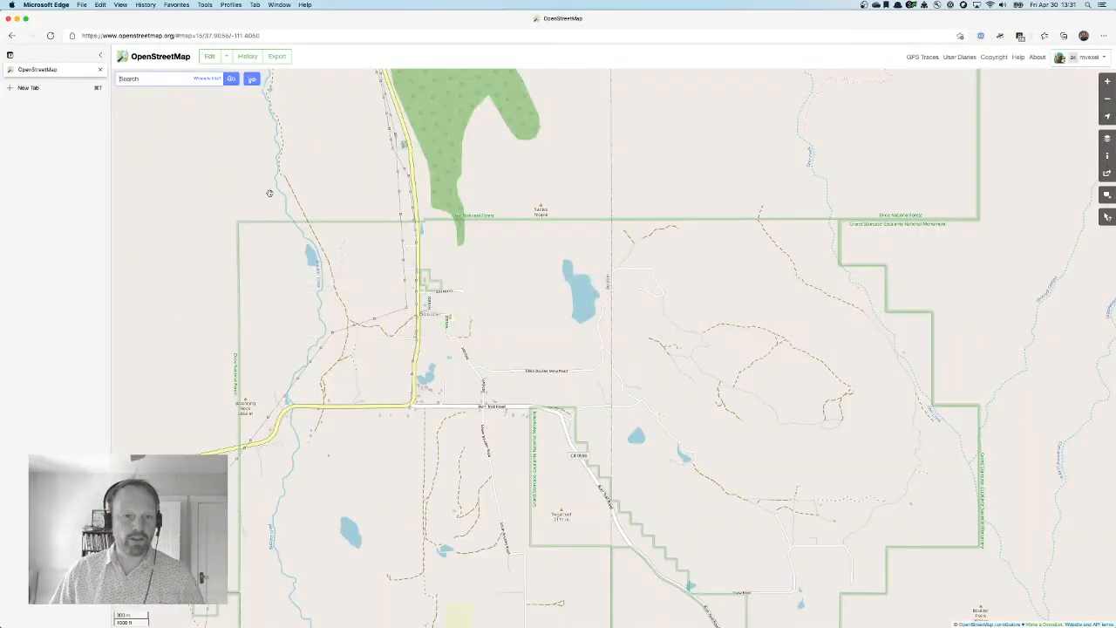
{"action": "scroll", "coordinate": [277, 219], "scroll_direction": "down", "scroll_amount": 6}
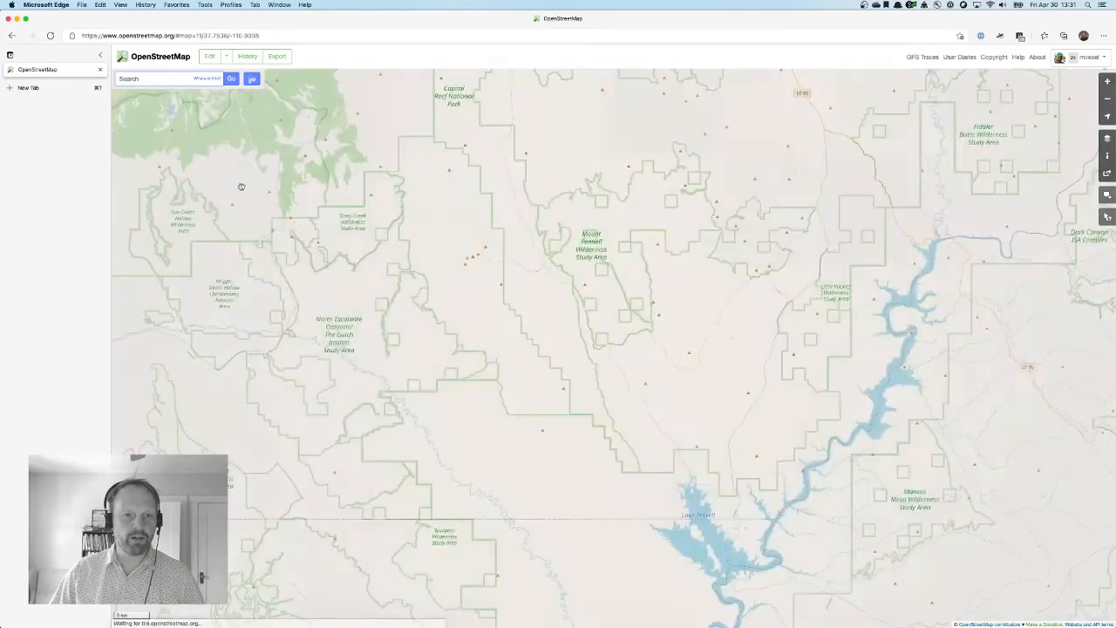
{"action": "left_click_drag", "start_coordinate": [236, 181], "coordinate": [641, 354]}
{"action": "scroll", "coordinate": [641, 354], "scroll_direction": "down", "scroll_amount": 2}
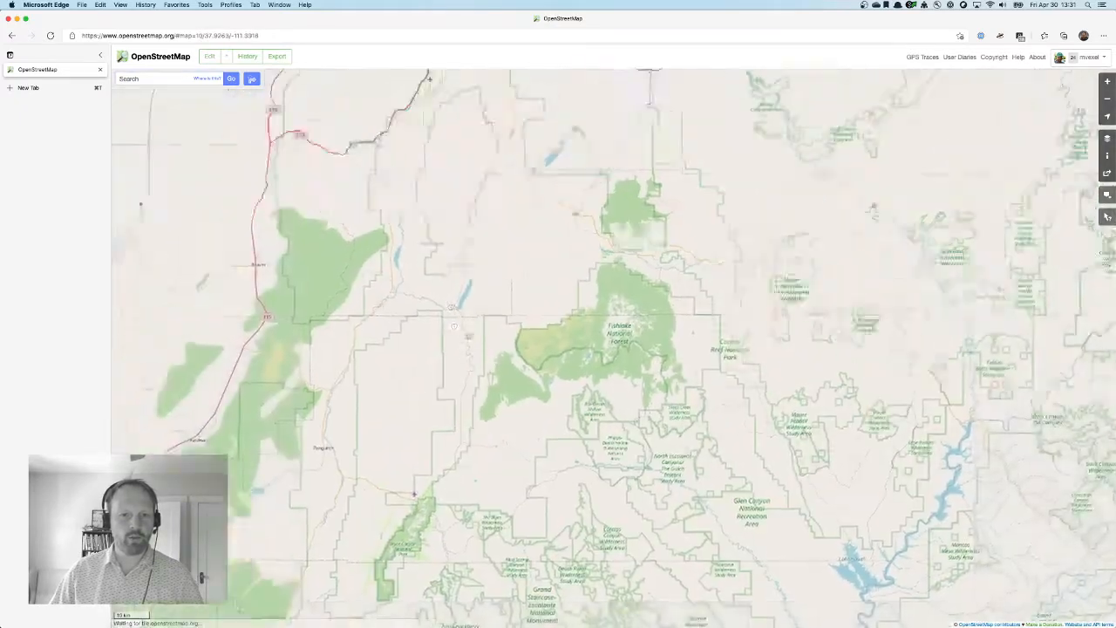
{"action": "left_click_drag", "start_coordinate": [462, 366], "coordinate": [567, 540]}
{"action": "left_click_drag", "start_coordinate": [528, 205], "coordinate": [525, 515]}
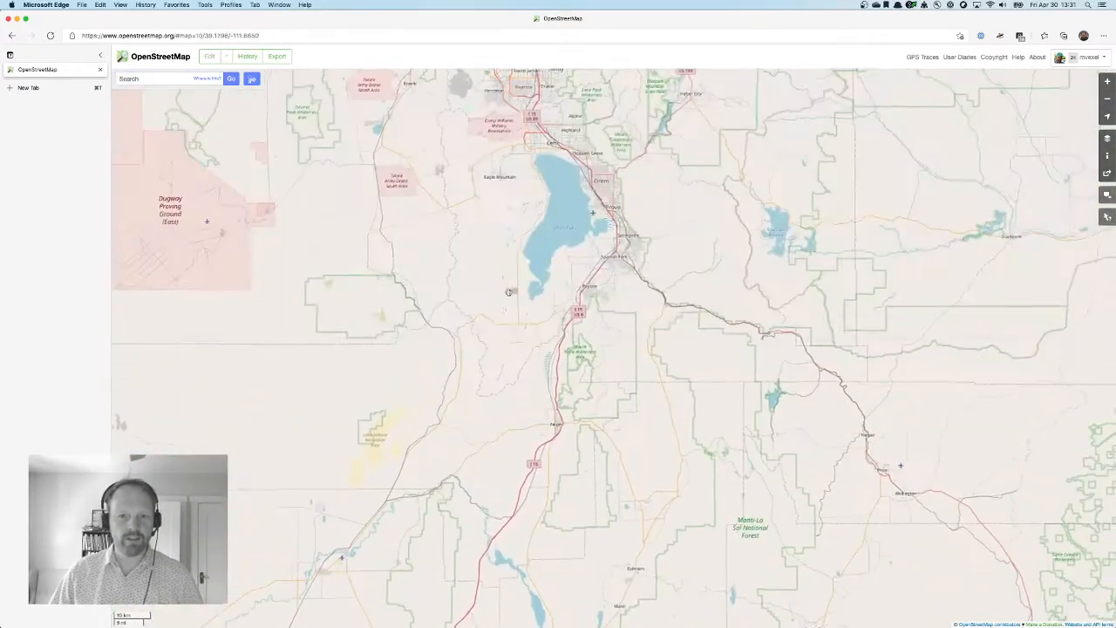
{"action": "left_click_drag", "start_coordinate": [519, 299], "coordinate": [551, 516]}
{"action": "scroll", "coordinate": [549, 201], "scroll_direction": "up", "scroll_amount": 2}
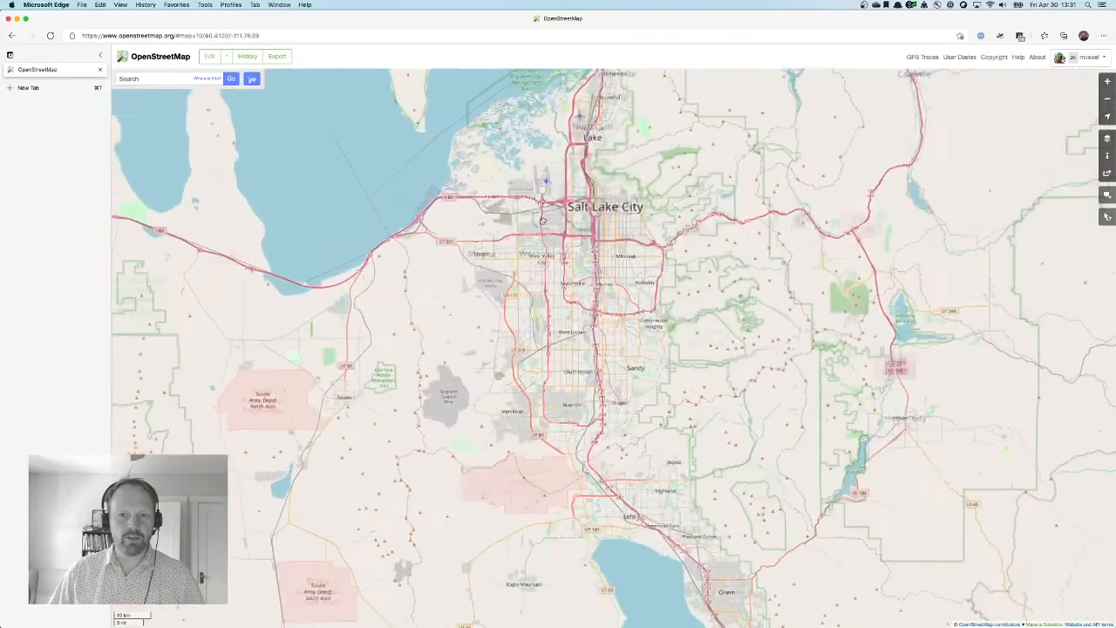
{"action": "scroll", "coordinate": [479, 252], "scroll_direction": "up", "scroll_amount": 2}
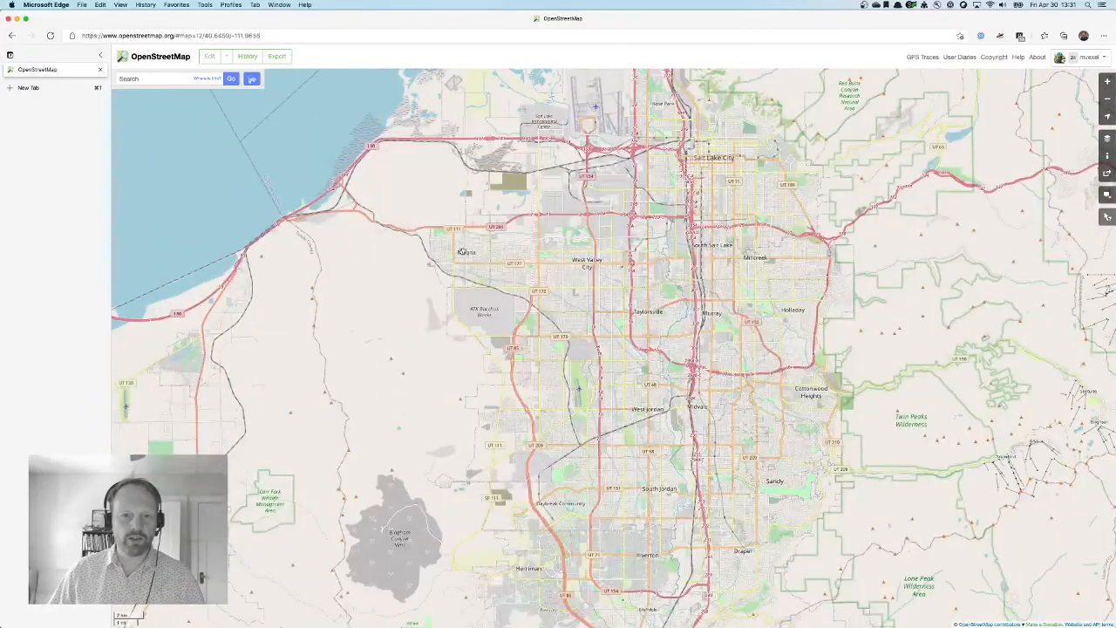
{"action": "scroll", "coordinate": [464, 251], "scroll_direction": "up", "scroll_amount": 2}
{"action": "scroll", "coordinate": [481, 247], "scroll_direction": "up", "scroll_amount": 2}
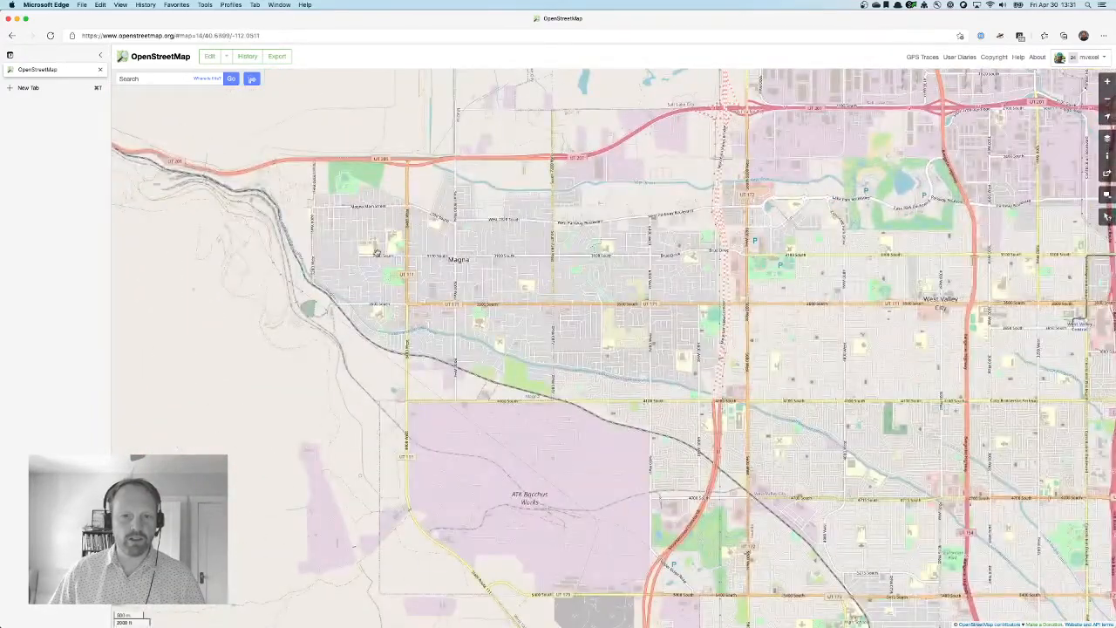
{"action": "scroll", "coordinate": [377, 253], "scroll_direction": "up", "scroll_amount": 1}
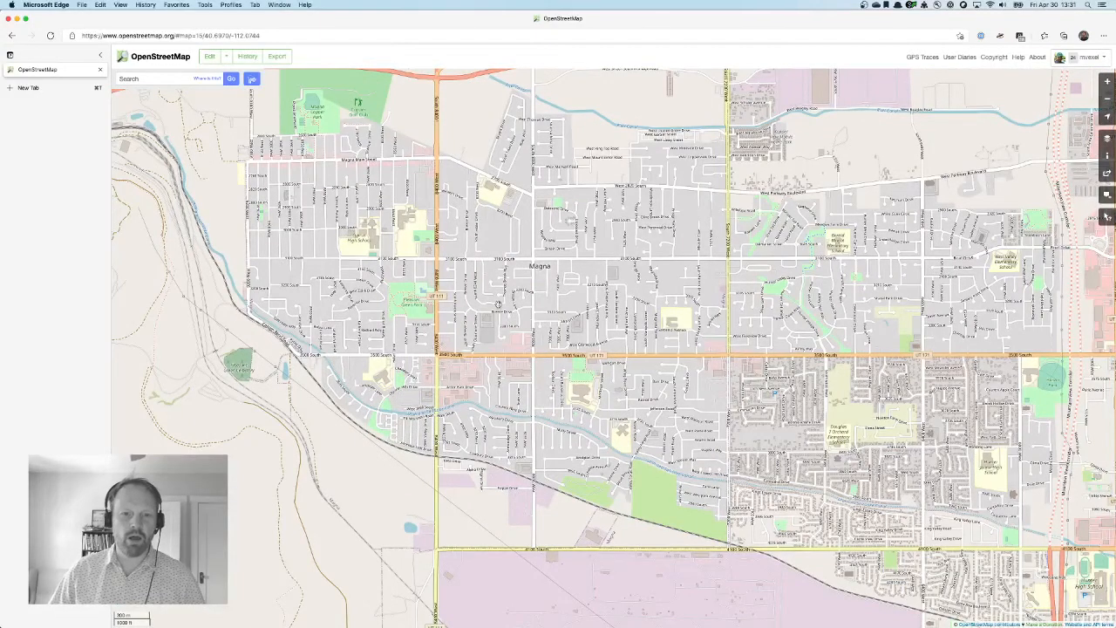
Step: Examine the mapped streets and footways in Magna around Cyprus High School, Pleasant Green Park and Magna Main Street
{"action": "left_click_drag", "start_coordinate": [306, 236], "coordinate": [360, 276]}
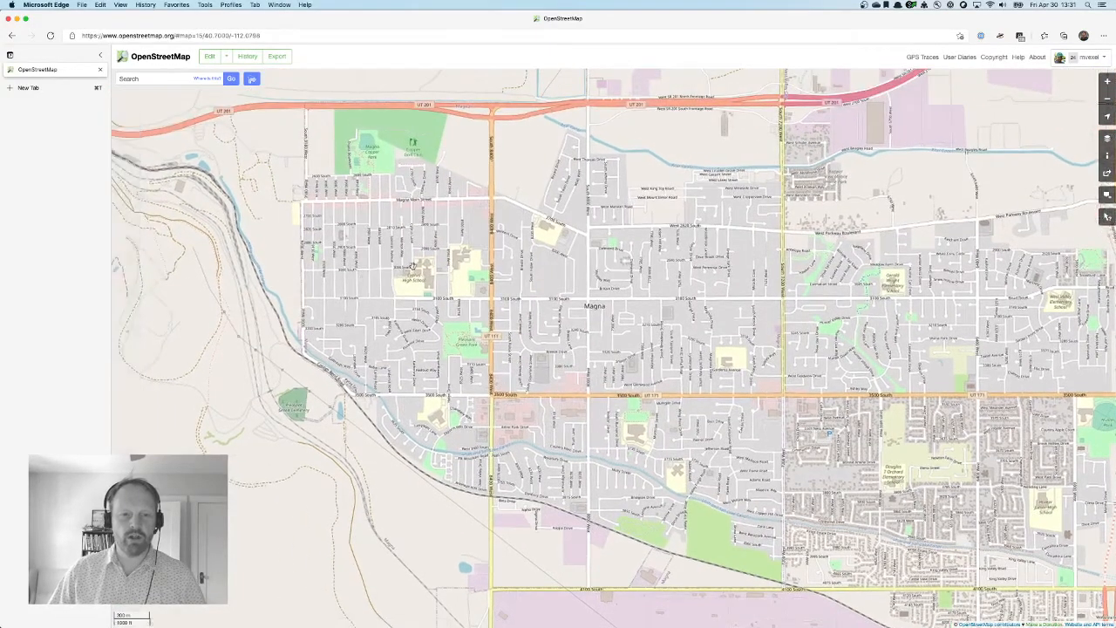
{"action": "scroll", "coordinate": [413, 265], "scroll_direction": "up", "scroll_amount": 1}
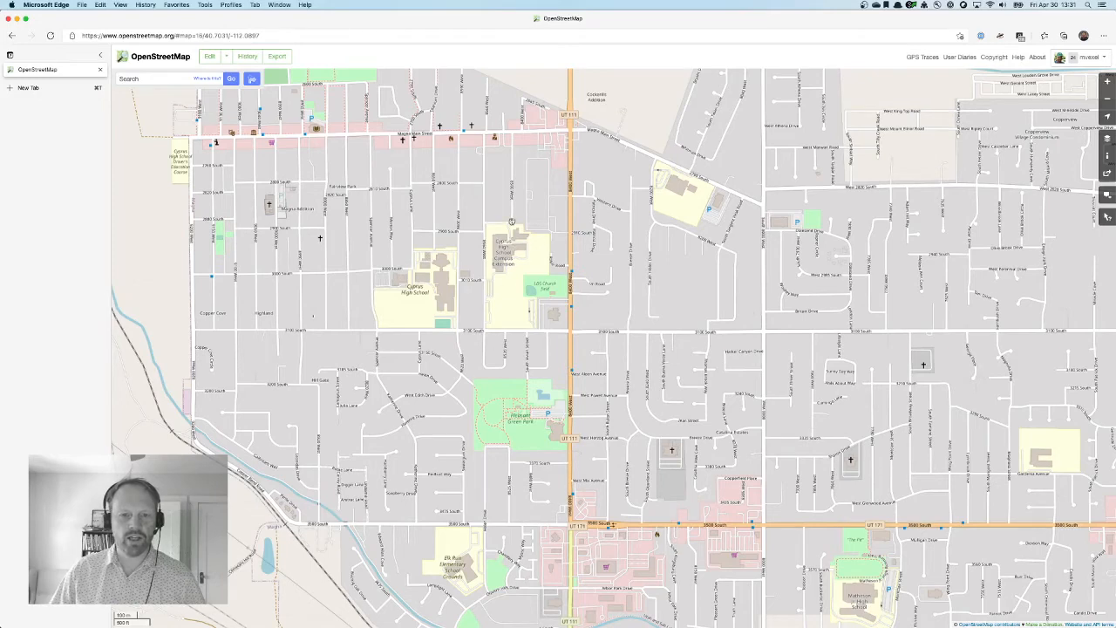
{"action": "left_click_drag", "start_coordinate": [530, 500], "coordinate": [490, 386]}
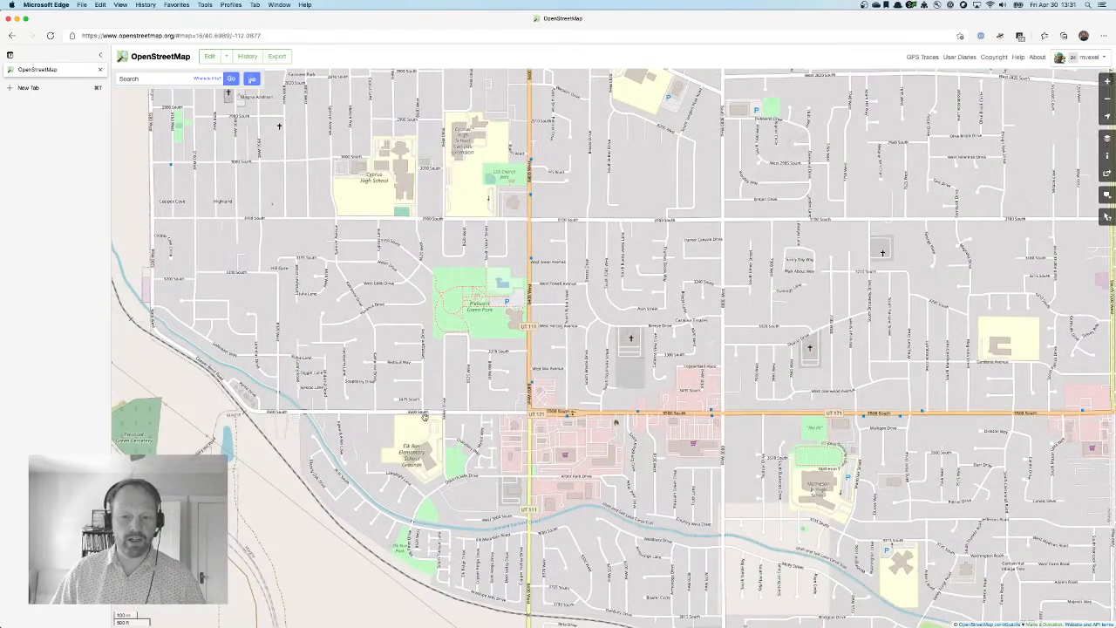
{"action": "left_click_drag", "start_coordinate": [253, 107], "coordinate": [324, 273]}
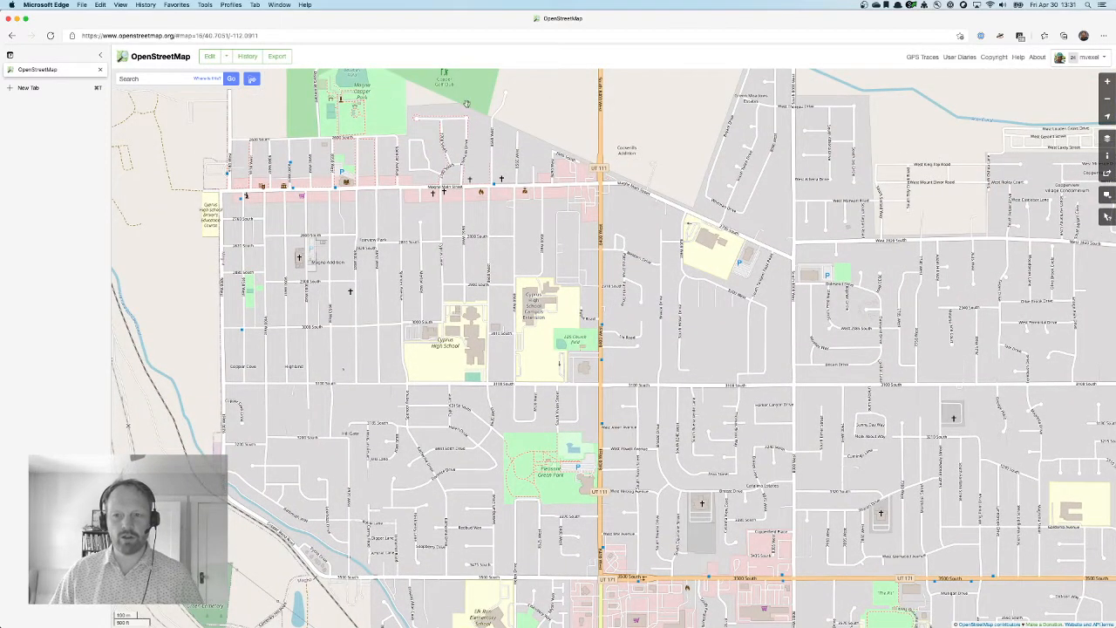
{"action": "left_click_drag", "start_coordinate": [793, 356], "coordinate": [784, 340]}
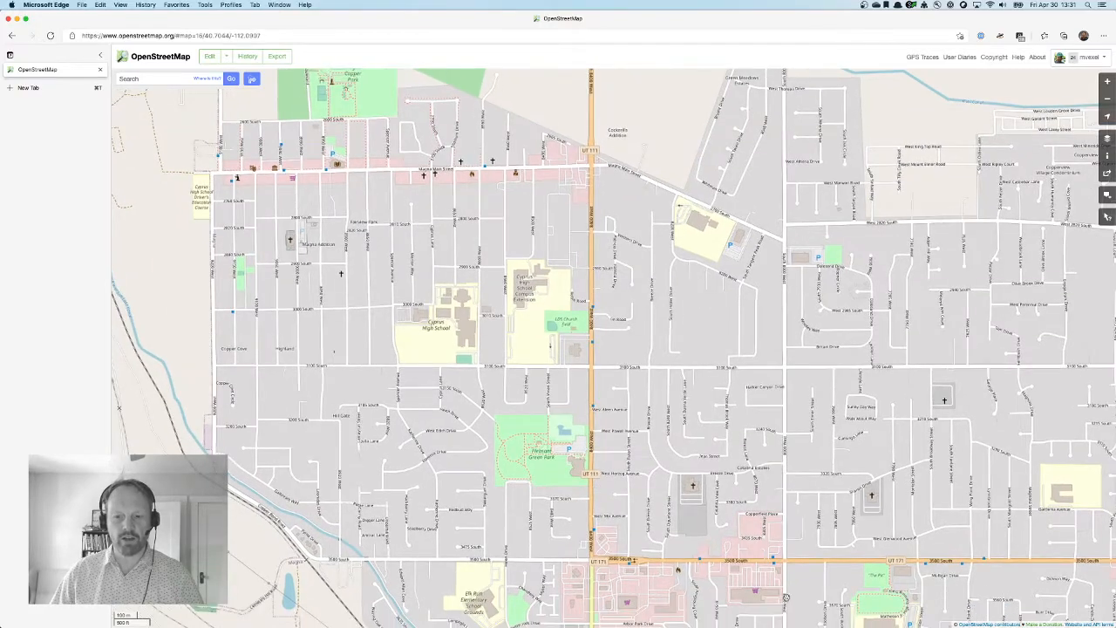
{"action": "left_click_drag", "start_coordinate": [945, 387], "coordinate": [775, 421]}
{"action": "scroll", "coordinate": [768, 419], "scroll_direction": "up", "scroll_amount": 2}
{"action": "scroll", "coordinate": [767, 409], "scroll_direction": "down", "scroll_amount": 4}
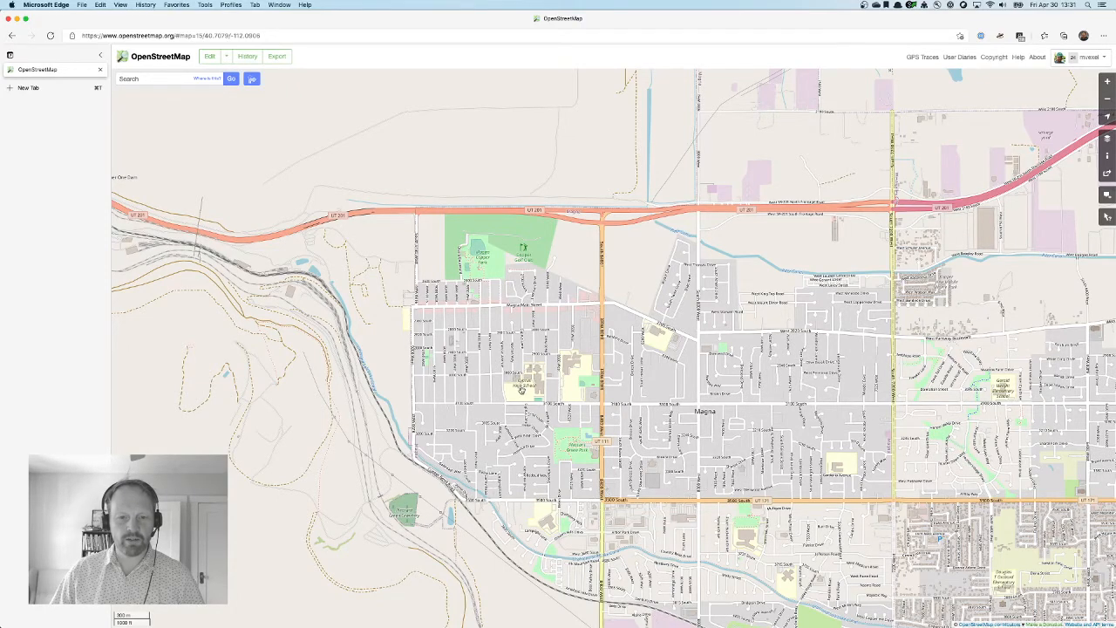
{"action": "scroll", "coordinate": [521, 390], "scroll_direction": "up", "scroll_amount": 1}
{"action": "scroll", "coordinate": [527, 393], "scroll_direction": "up", "scroll_amount": 1}
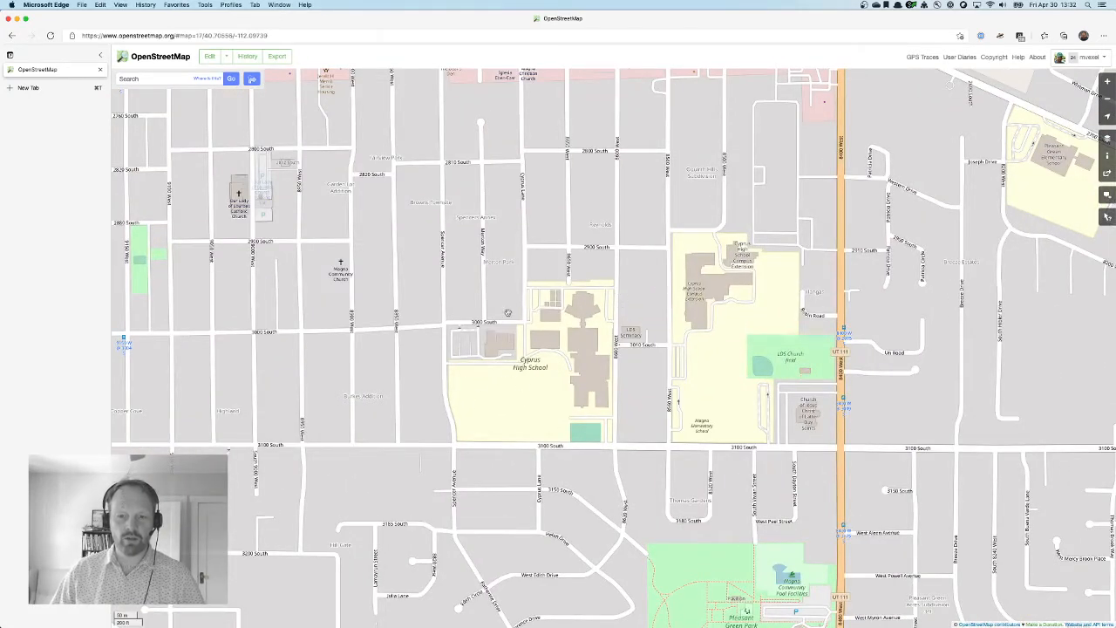
{"action": "left_click_drag", "start_coordinate": [477, 204], "coordinate": [474, 324]}
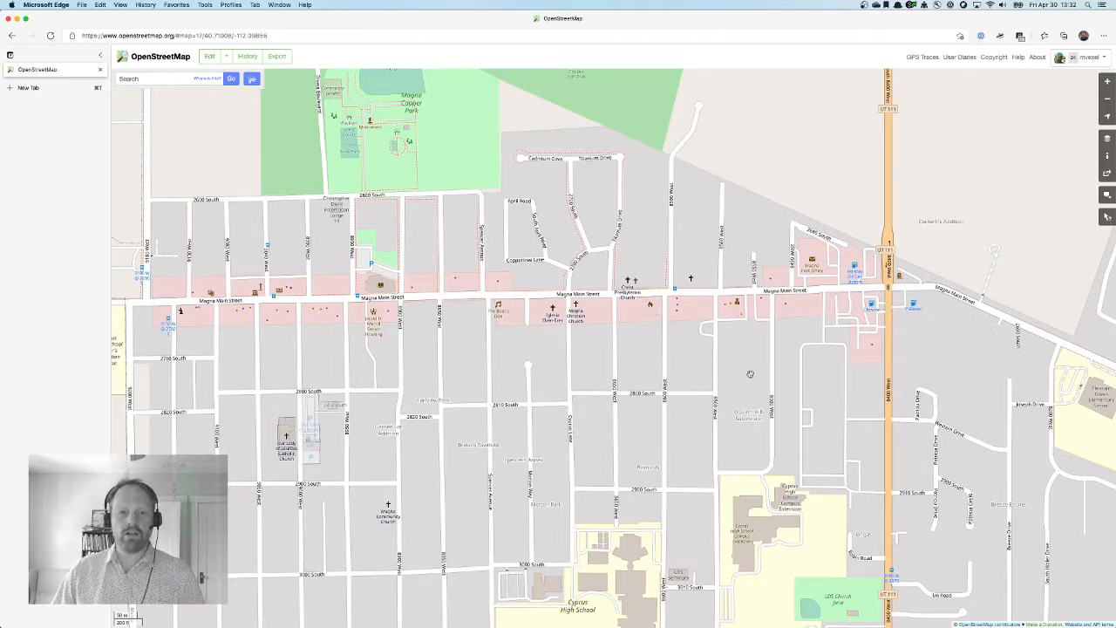
Step: Examine the mapping of the residential areas from Magna southeast towards West Valley City
{"action": "scroll", "coordinate": [749, 375], "scroll_direction": "down", "scroll_amount": 1}
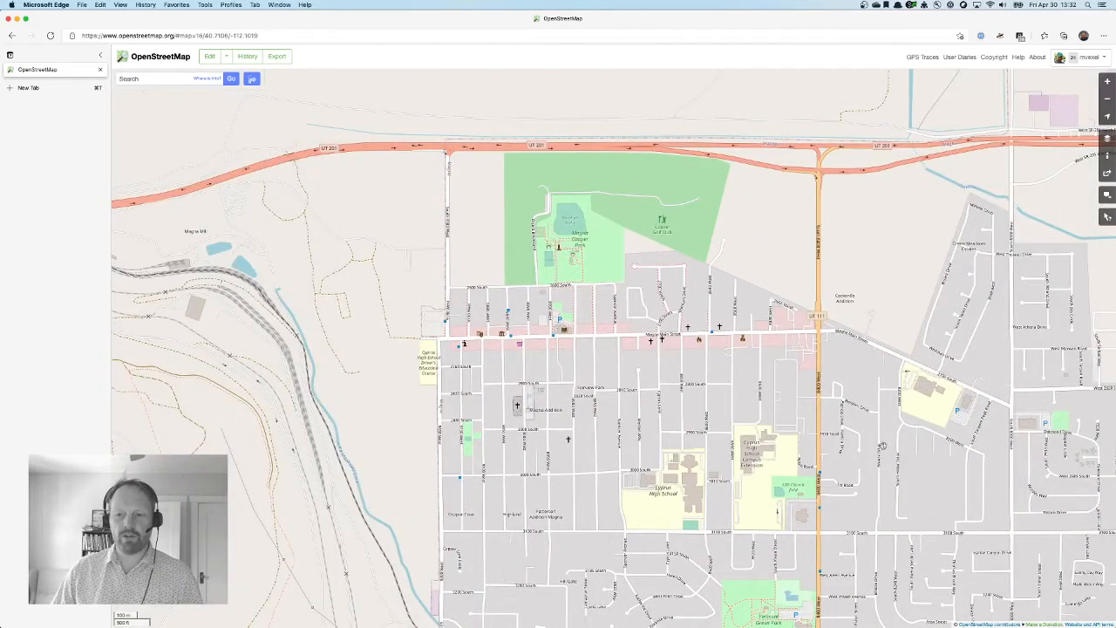
{"action": "left_click_drag", "start_coordinate": [894, 452], "coordinate": [665, 369]}
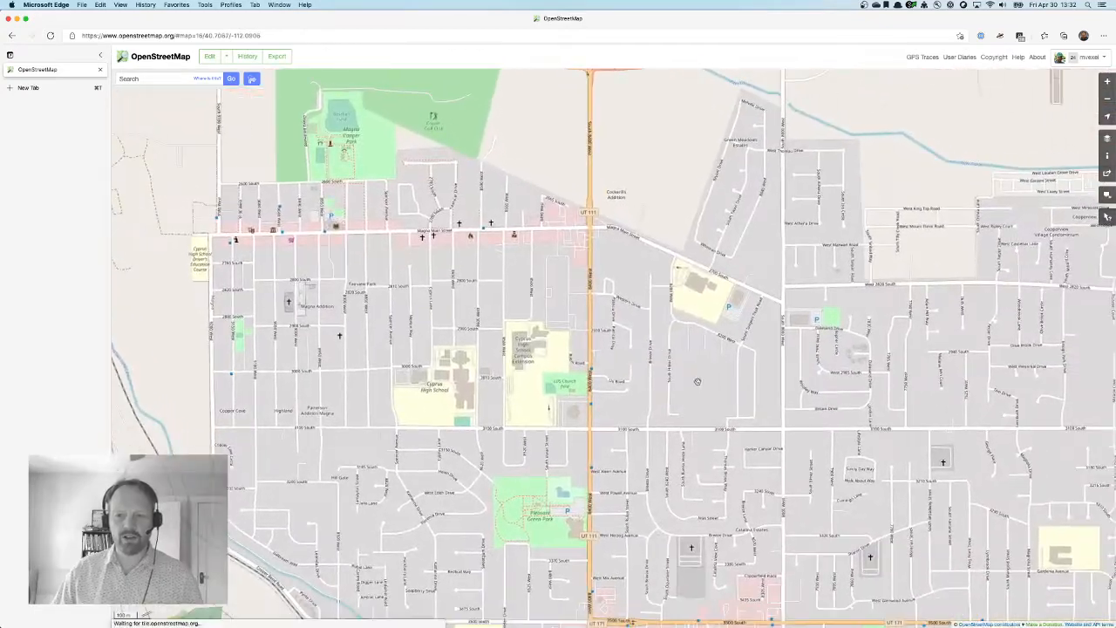
{"action": "scroll", "coordinate": [701, 392], "scroll_direction": "down", "scroll_amount": 1}
{"action": "left_click_drag", "start_coordinate": [802, 459], "coordinate": [779, 438]}
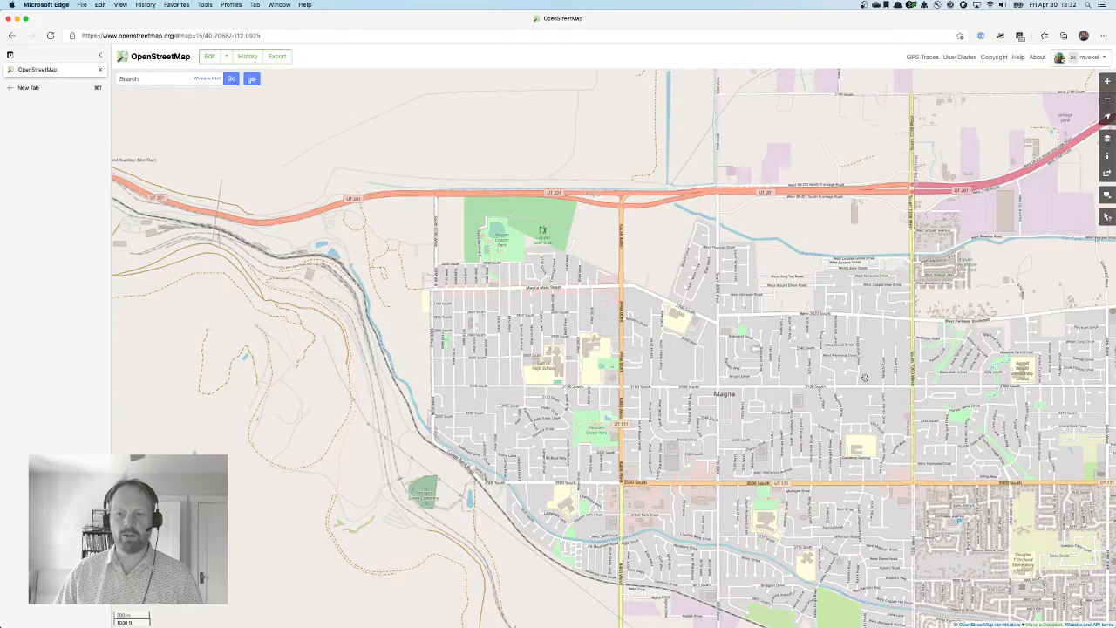
{"action": "left_click_drag", "start_coordinate": [871, 371], "coordinate": [717, 364]}
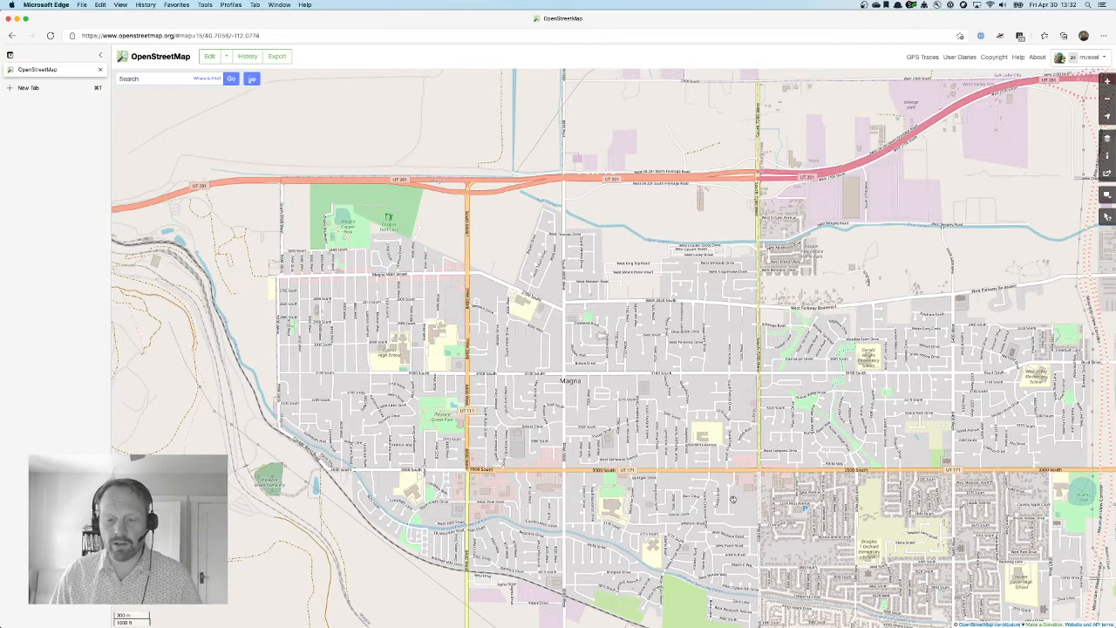
{"action": "left_click_drag", "start_coordinate": [826, 506], "coordinate": [769, 441]}
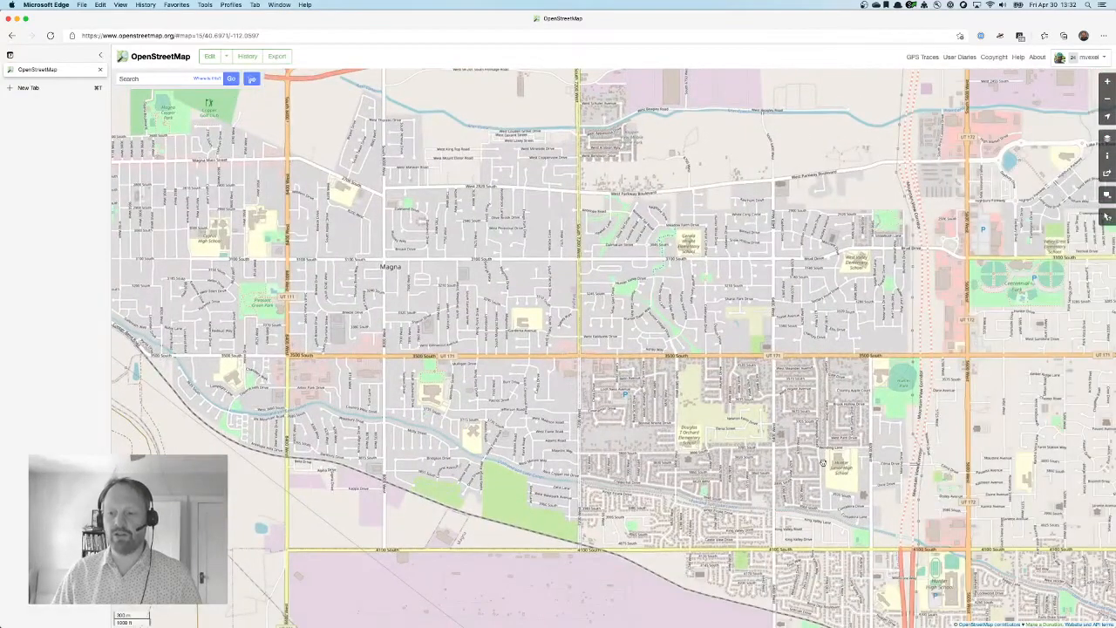
{"action": "left_click_drag", "start_coordinate": [818, 467], "coordinate": [592, 332]}
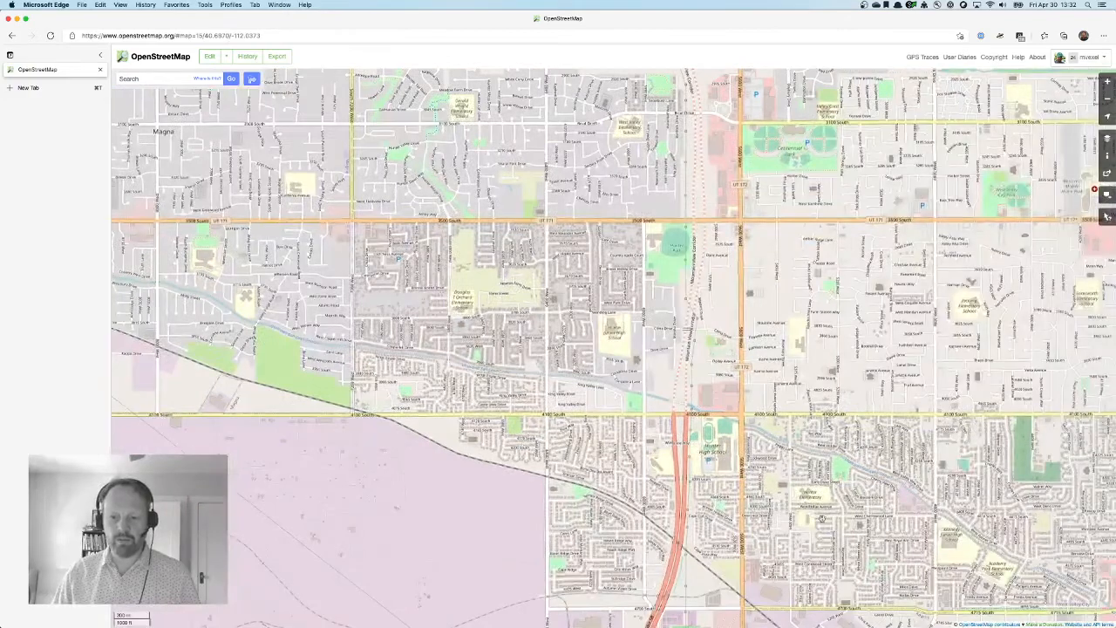
Step: Switch back to JOSM, then enable the building=* filter and set it to hide the matching objects
{"action": "key", "text": "super+Tab"}
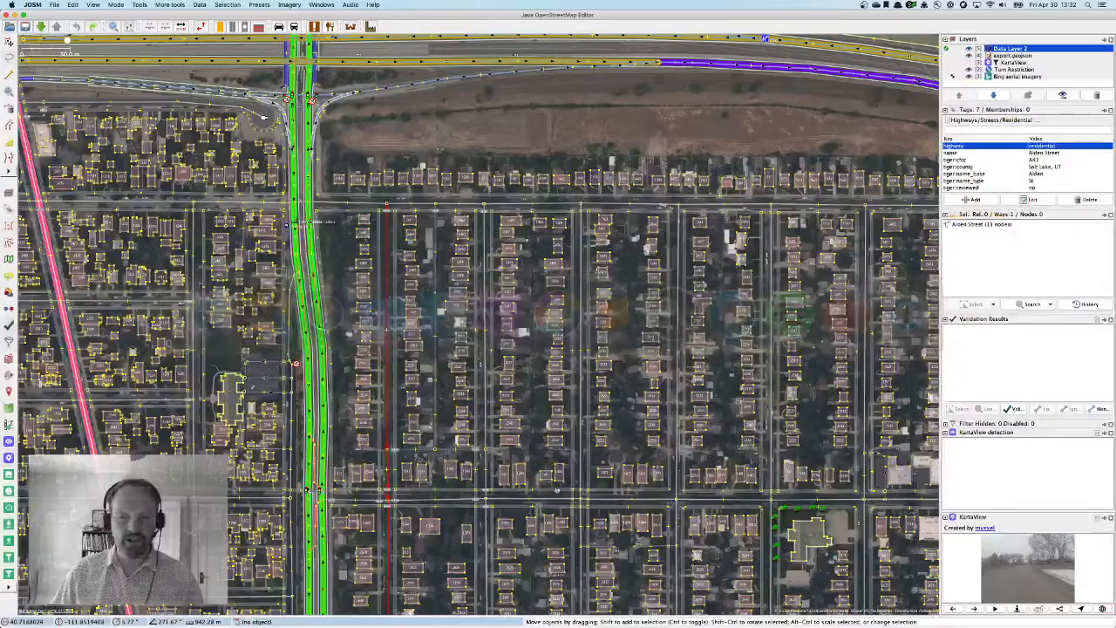
{"action": "scroll", "coordinate": [535, 378], "scroll_direction": "up", "scroll_amount": 1}
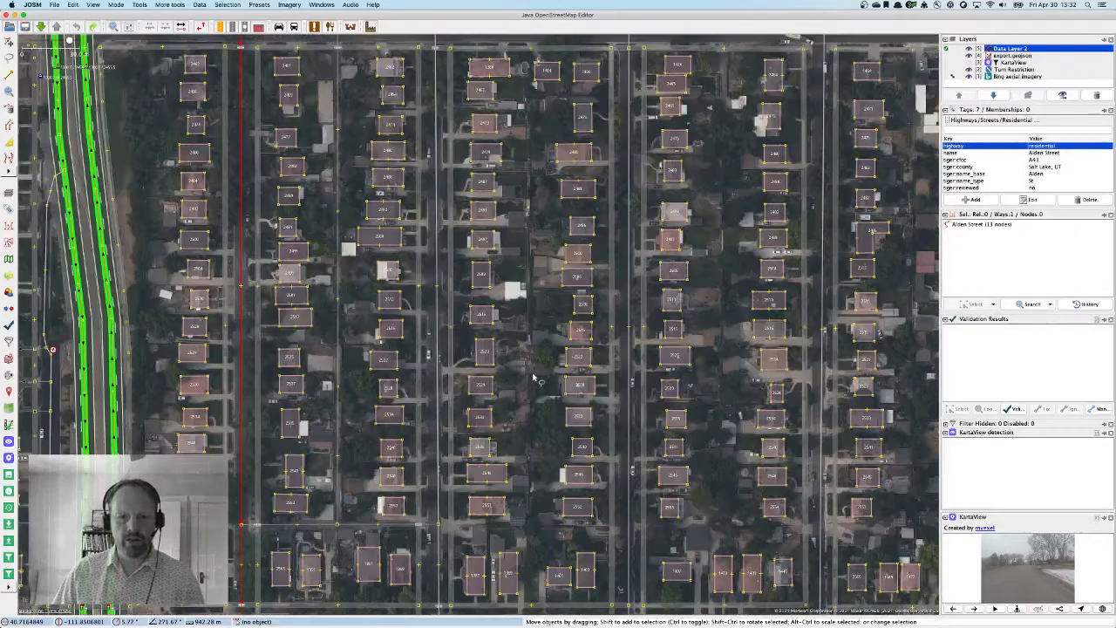
{"action": "scroll", "coordinate": [534, 378], "scroll_direction": "down", "scroll_amount": 2}
{"action": "scroll", "coordinate": [532, 379], "scroll_direction": "down", "scroll_amount": 2}
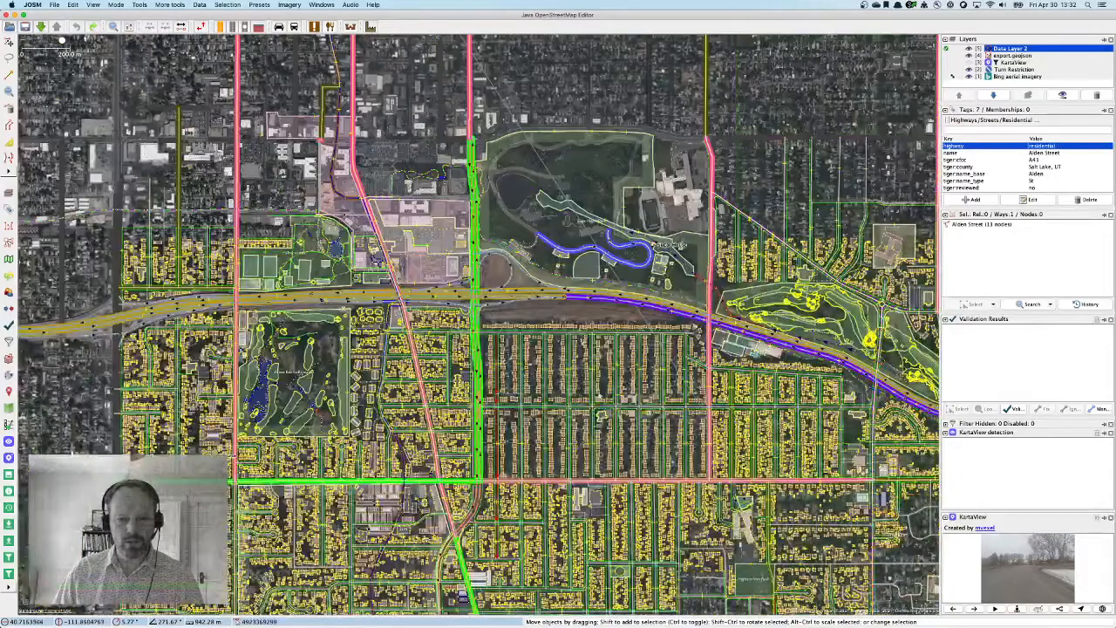
{"action": "left_click", "coordinate": [946, 424]}
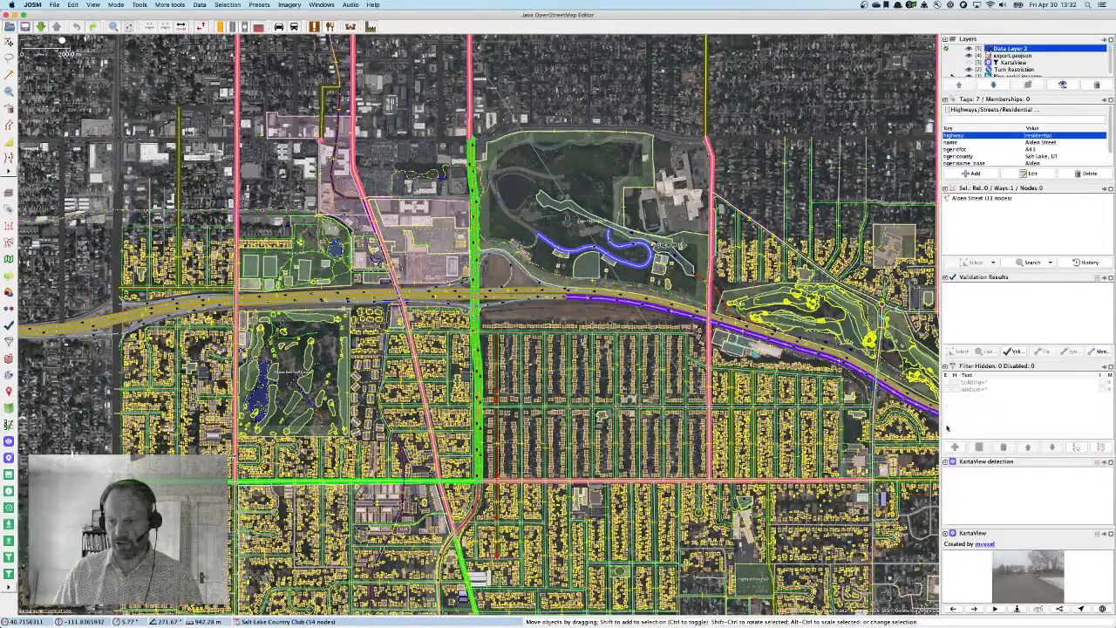
{"action": "left_click", "coordinate": [957, 384]}
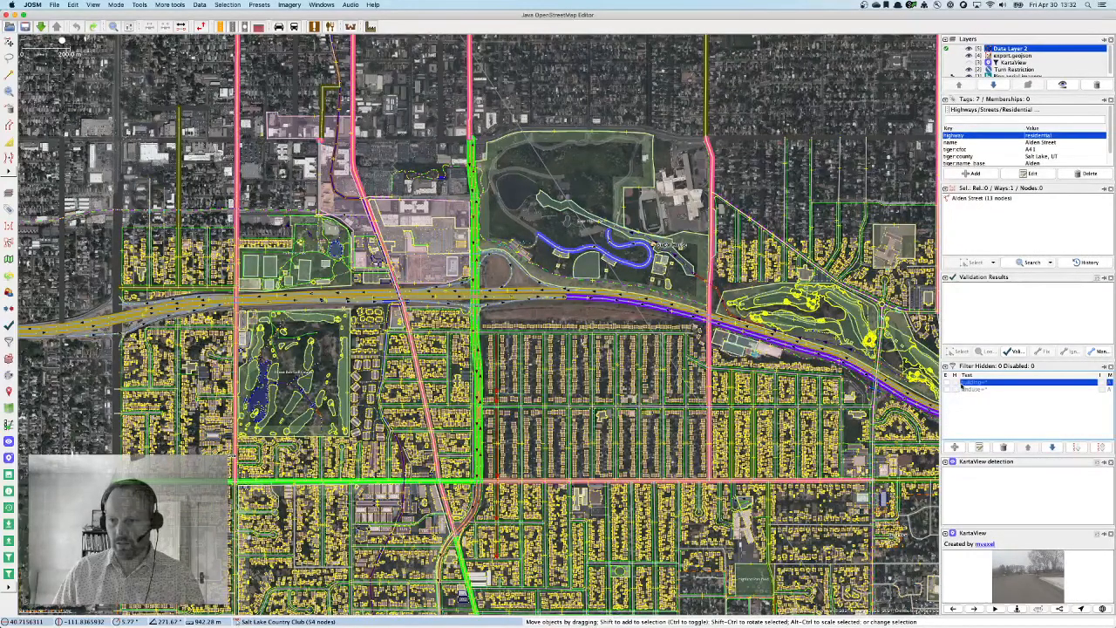
{"action": "left_click", "coordinate": [947, 383]}
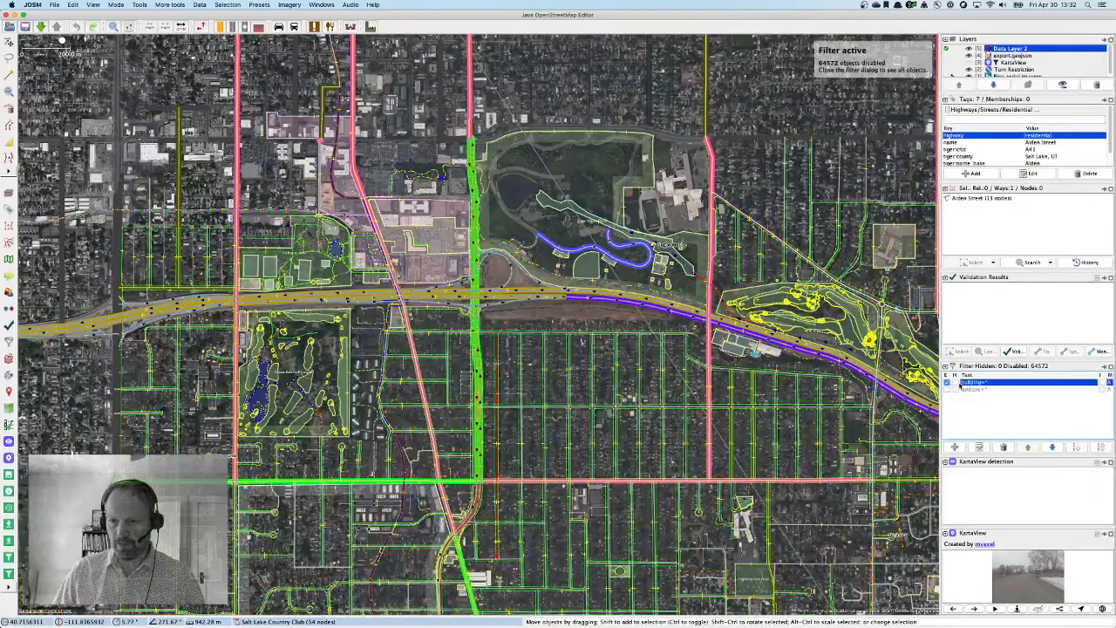
{"action": "left_click", "coordinate": [956, 382]}
{"action": "scroll", "coordinate": [654, 401], "scroll_direction": "up", "scroll_amount": 2}
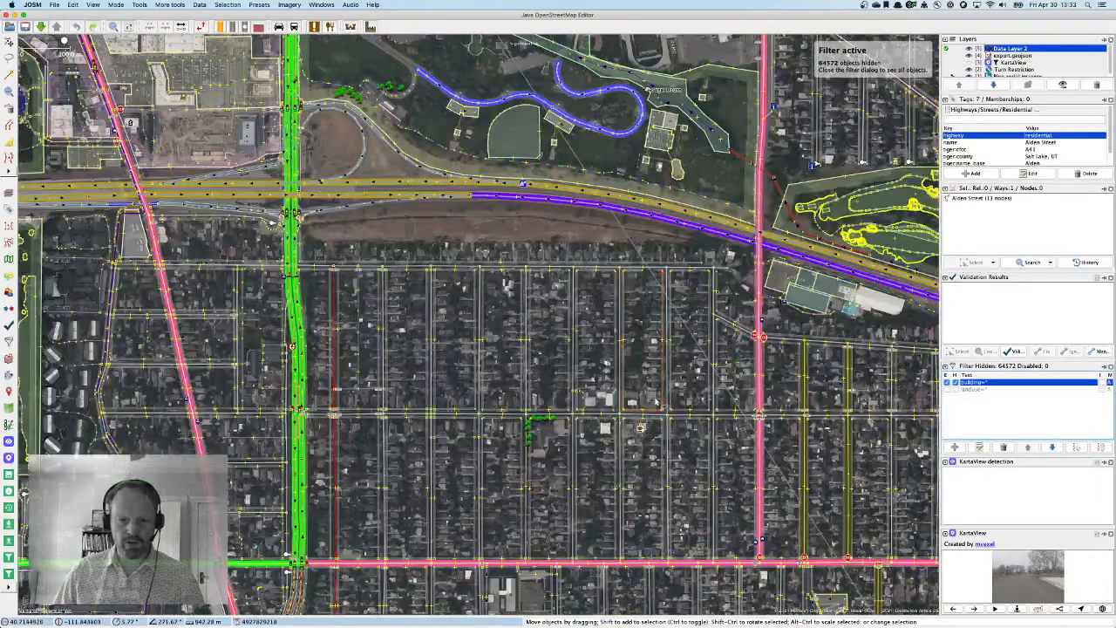
{"action": "scroll", "coordinate": [655, 403], "scroll_direction": "down", "scroll_amount": 2}
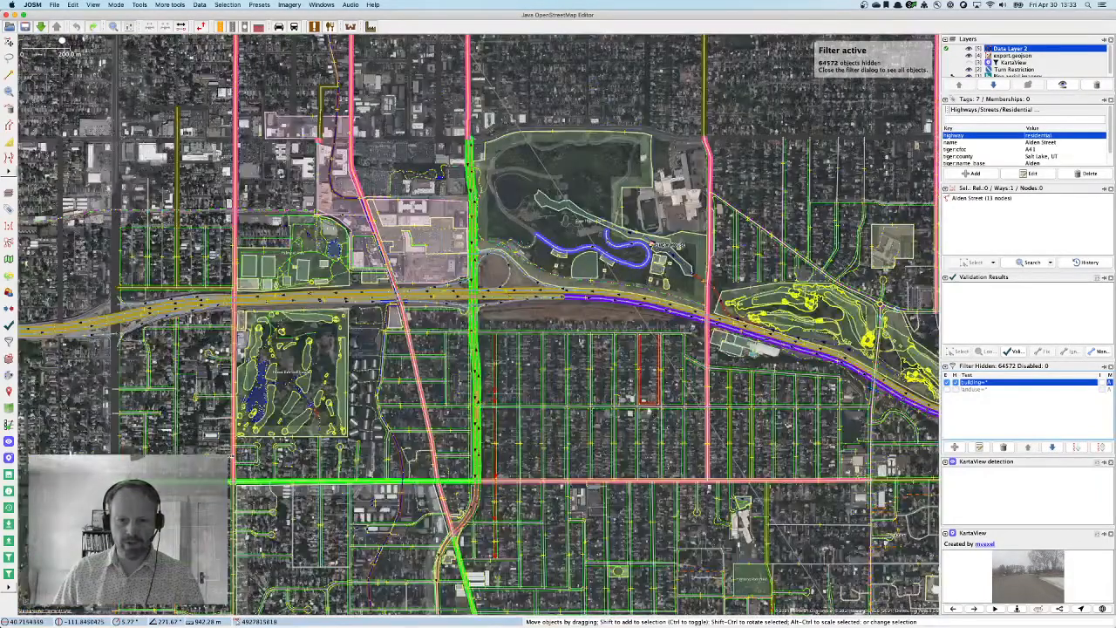
Step: Add and enable a new filter with the search string highway=footway
{"action": "left_click", "coordinate": [955, 447]}
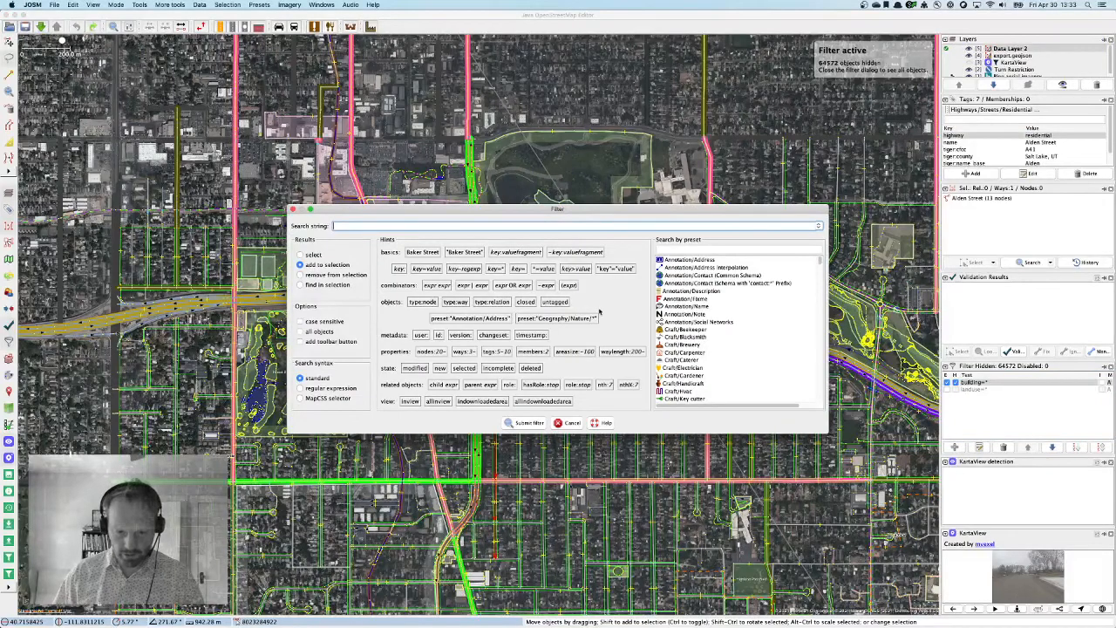
{"action": "key", "text": "Down"}
{"action": "type", "text": "="}
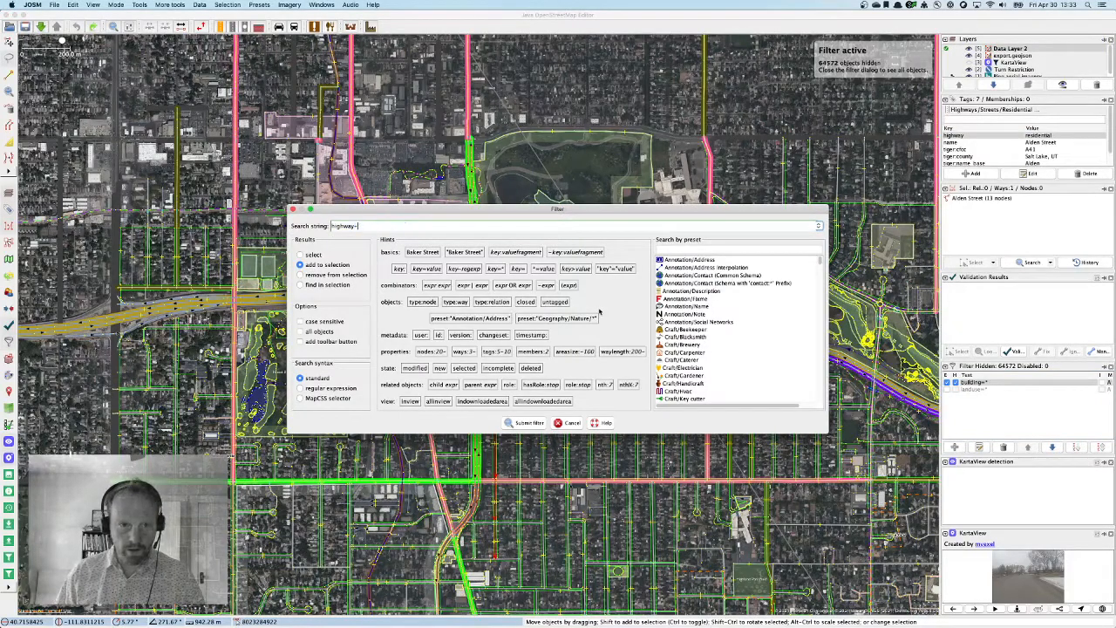
{"action": "type", "text": "=footway"}
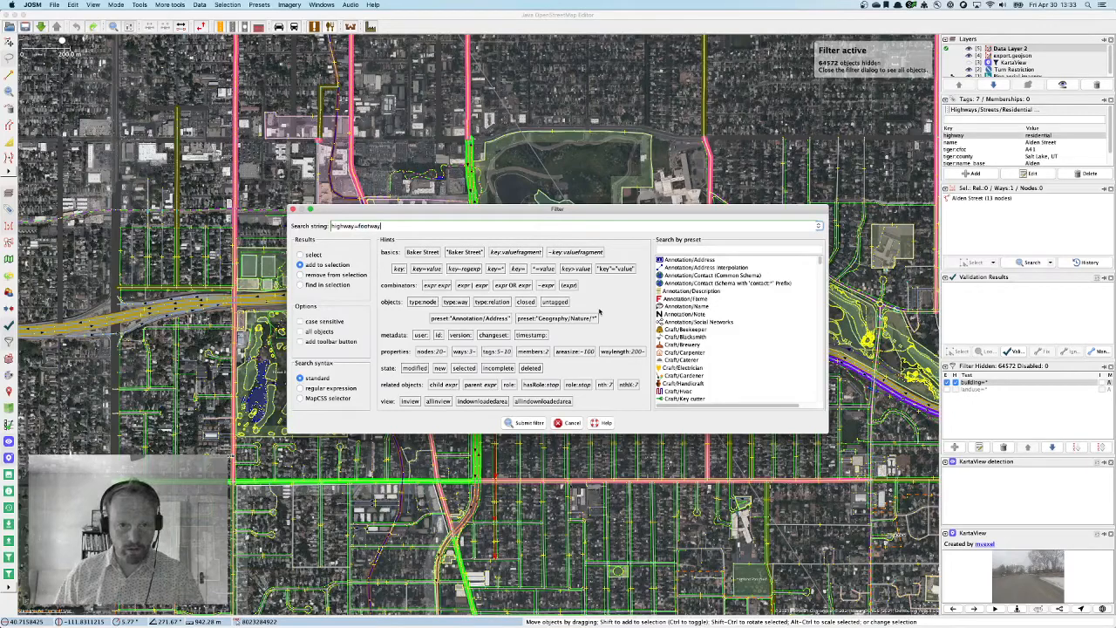
{"action": "key", "text": "Return"}
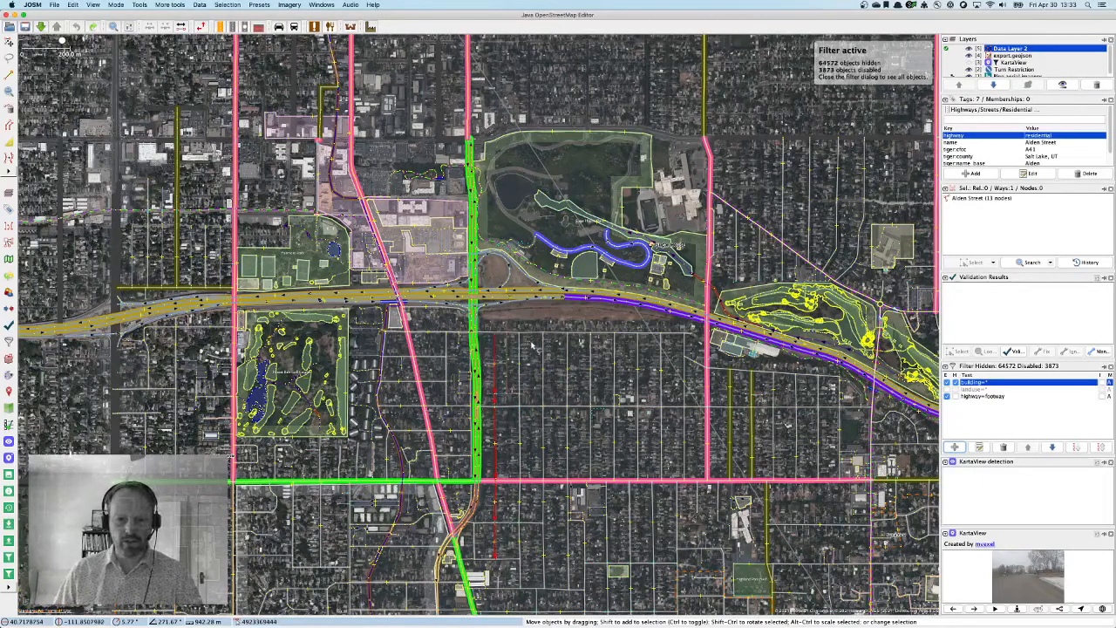
Step: Clear the selection and start a new way southeast of the freeway interchange, tracing east behind the northernmost houses and bending south before the next major road
{"action": "scroll", "coordinate": [492, 325], "scroll_direction": "up", "scroll_amount": 3}
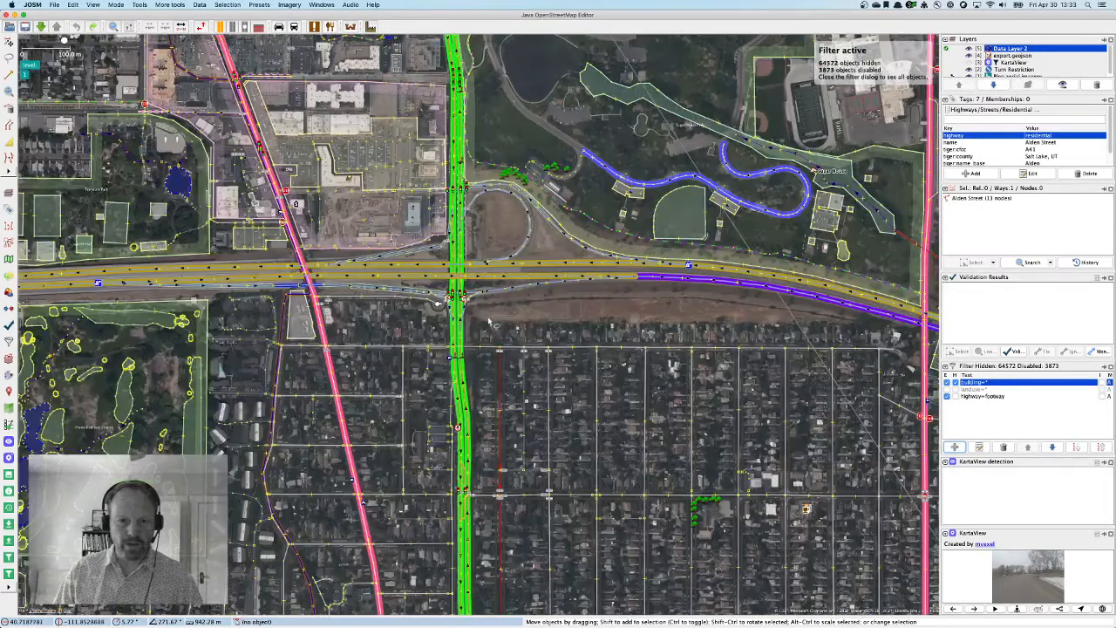
{"action": "left_click", "coordinate": [478, 324]}
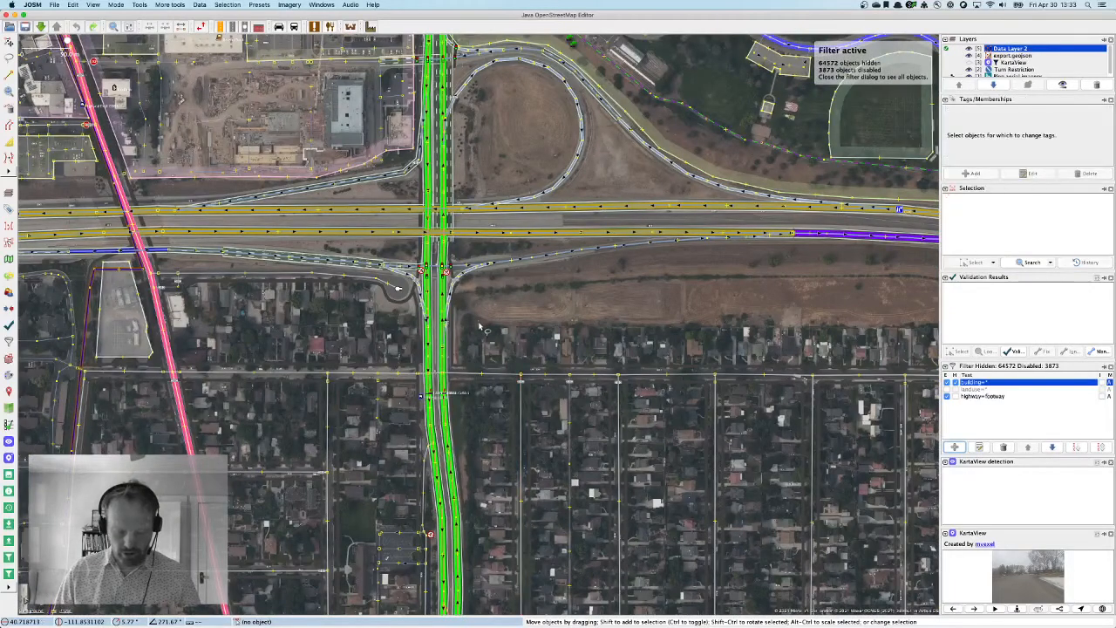
{"action": "key", "text": "a"}
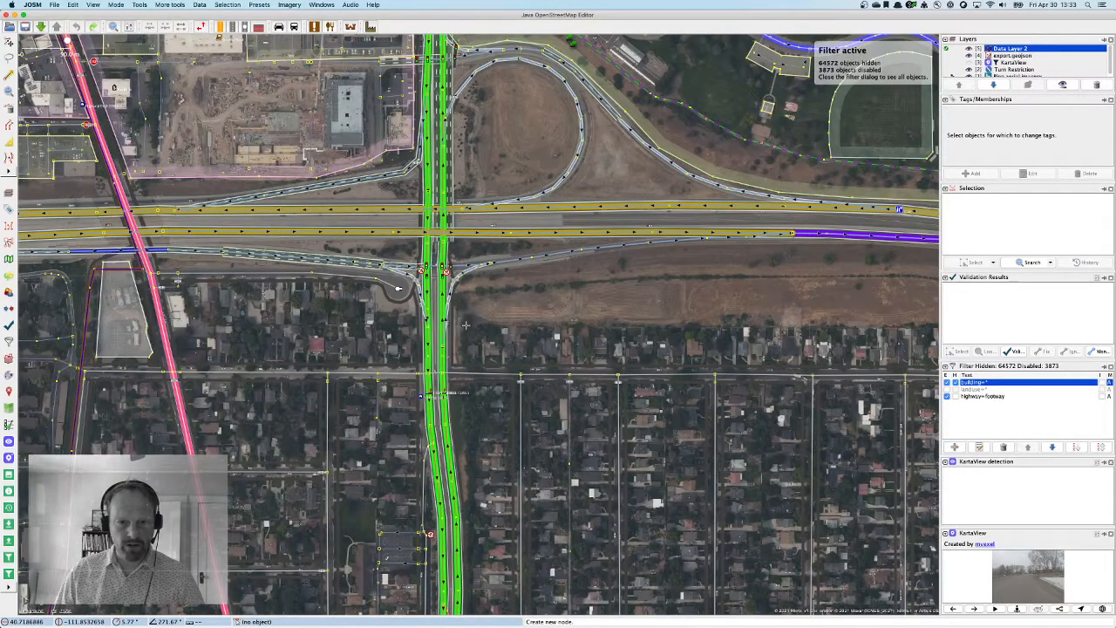
{"action": "left_click", "coordinate": [466, 325]}
{"action": "scroll", "coordinate": [610, 336], "scroll_direction": "right", "scroll_amount": 10}
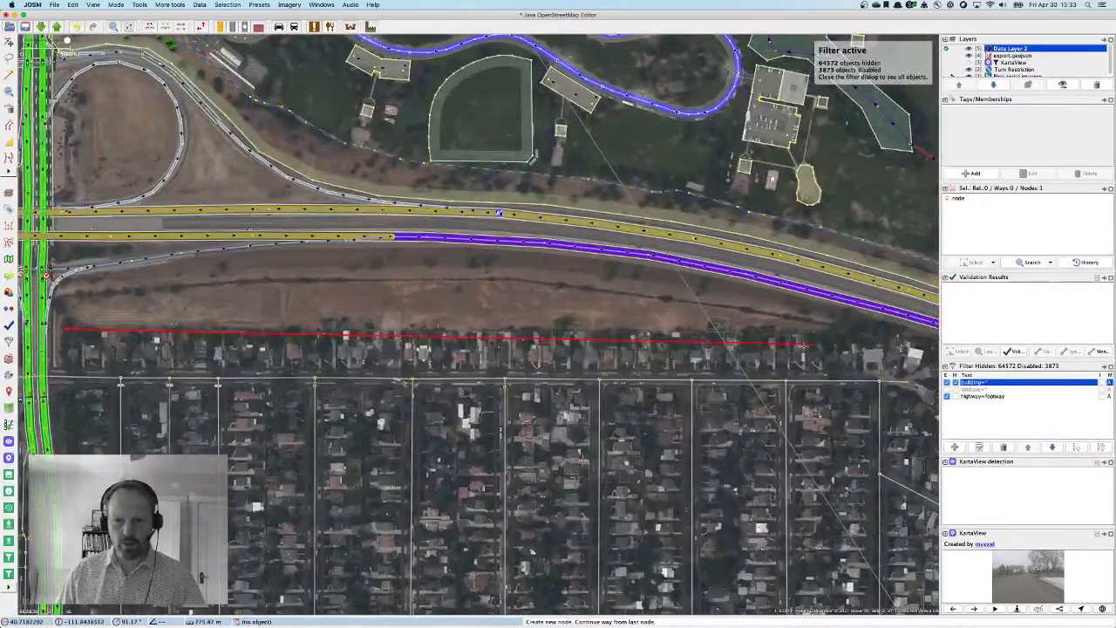
{"action": "scroll", "coordinate": [807, 345], "scroll_direction": "right", "scroll_amount": 8}
{"action": "left_click", "coordinate": [577, 340]}
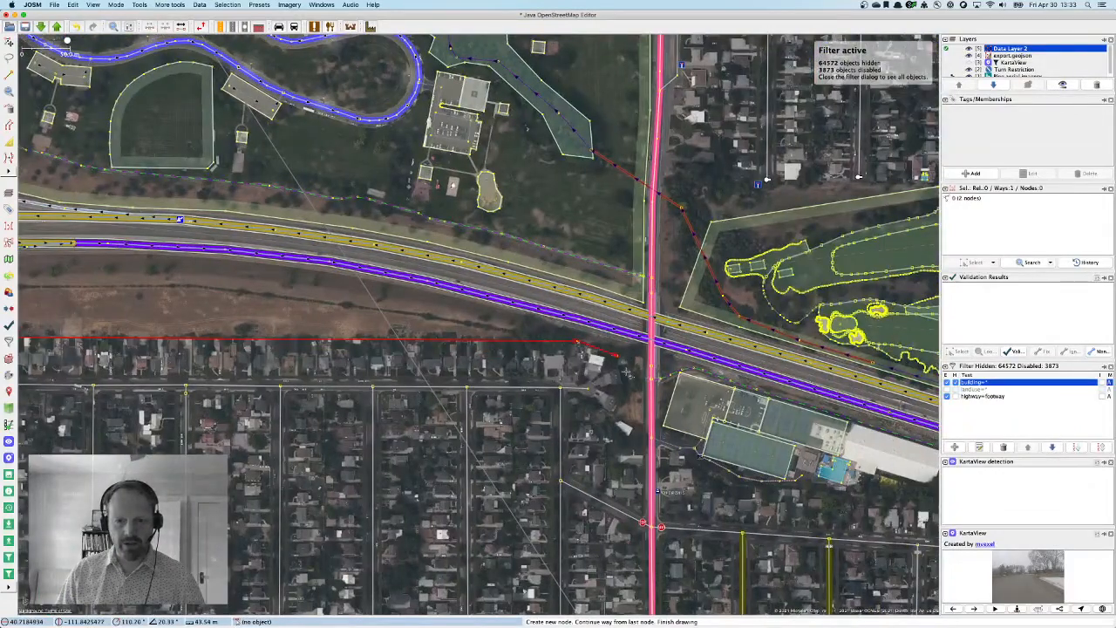
{"action": "left_click", "coordinate": [617, 355]}
{"action": "left_click", "coordinate": [638, 439]}
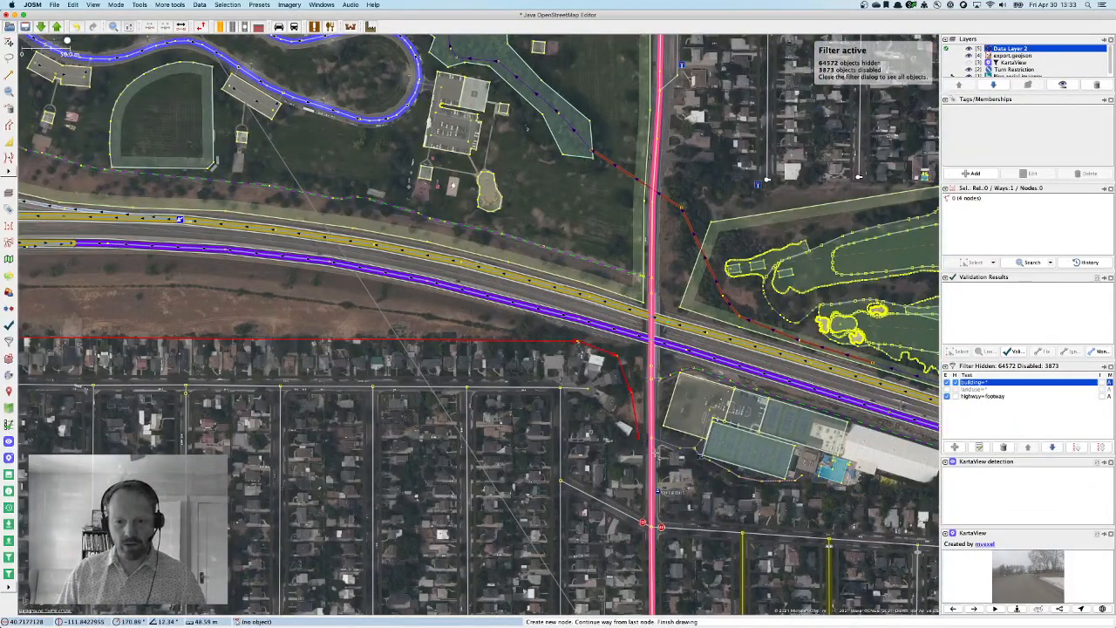
Step: Continue the way across the major north-south road, around the south side of the sports complex and east beside the freeway past the next cross street
{"action": "left_click", "coordinate": [677, 457]}
{"action": "left_click", "coordinate": [833, 494]}
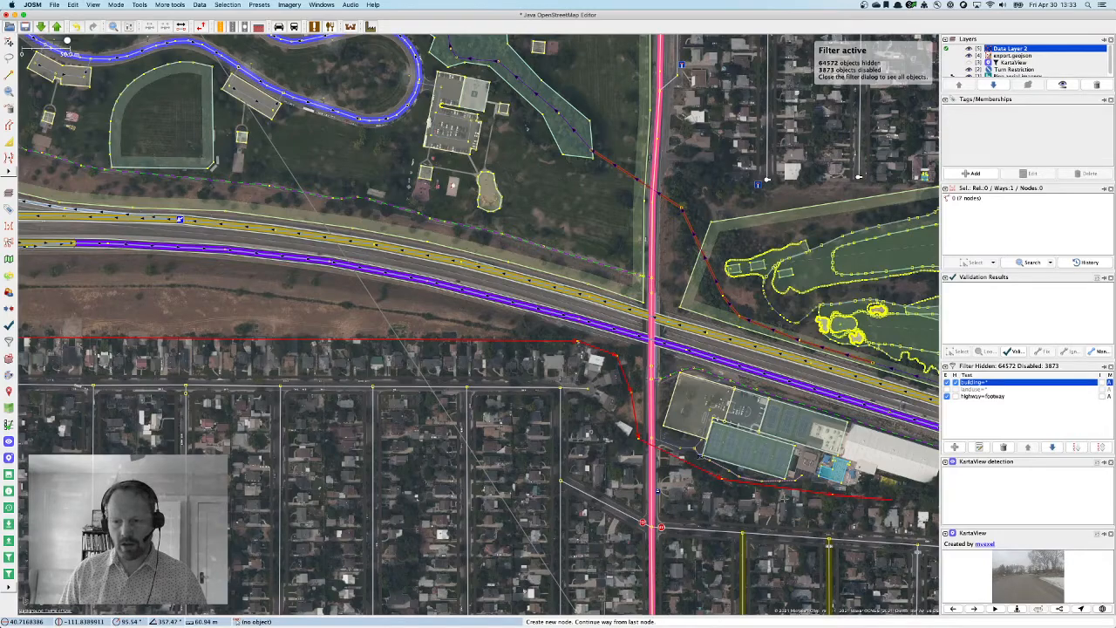
{"action": "scroll", "coordinate": [789, 497], "scroll_direction": "right", "scroll_amount": 10}
{"action": "left_click", "coordinate": [760, 502]}
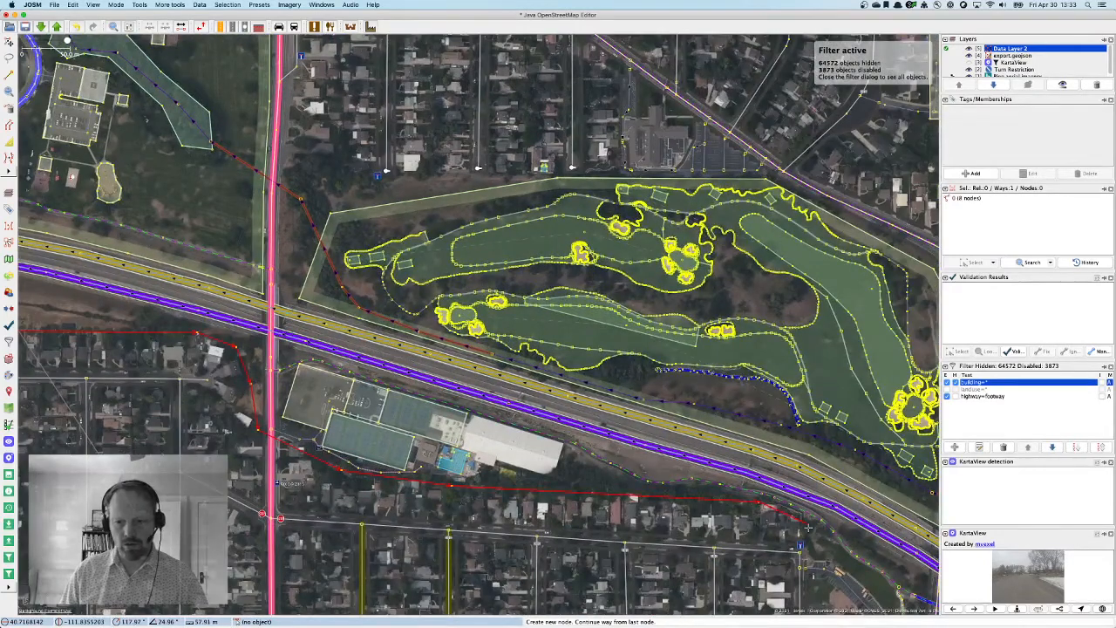
{"action": "left_click", "coordinate": [807, 521]}
{"action": "scroll", "coordinate": [815, 556], "scroll_direction": "down", "scroll_amount": 5}
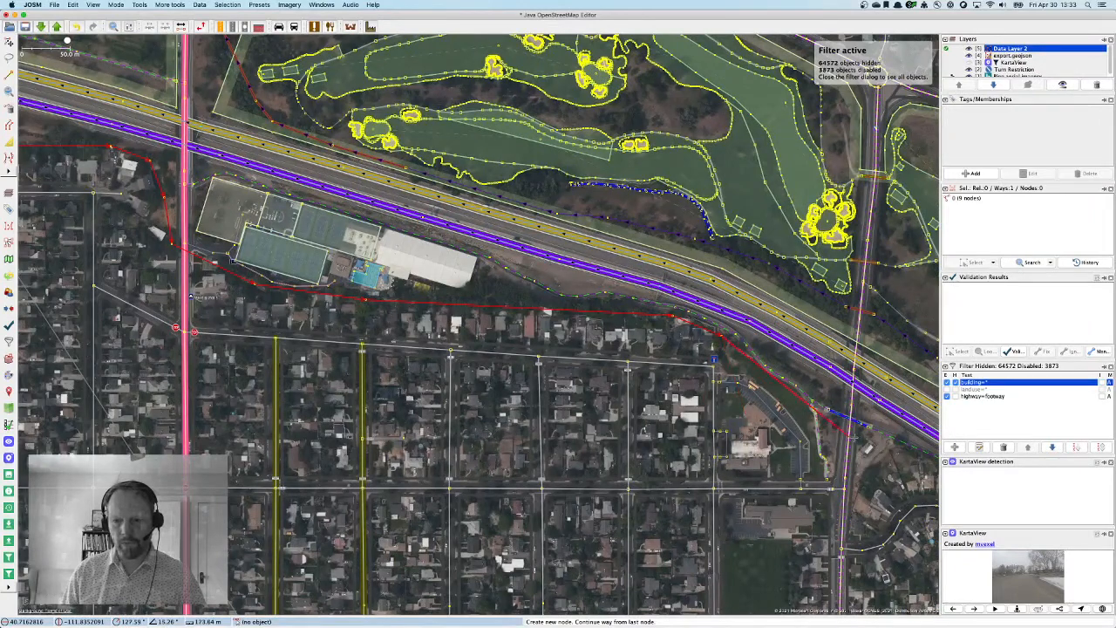
{"action": "left_click", "coordinate": [875, 422]}
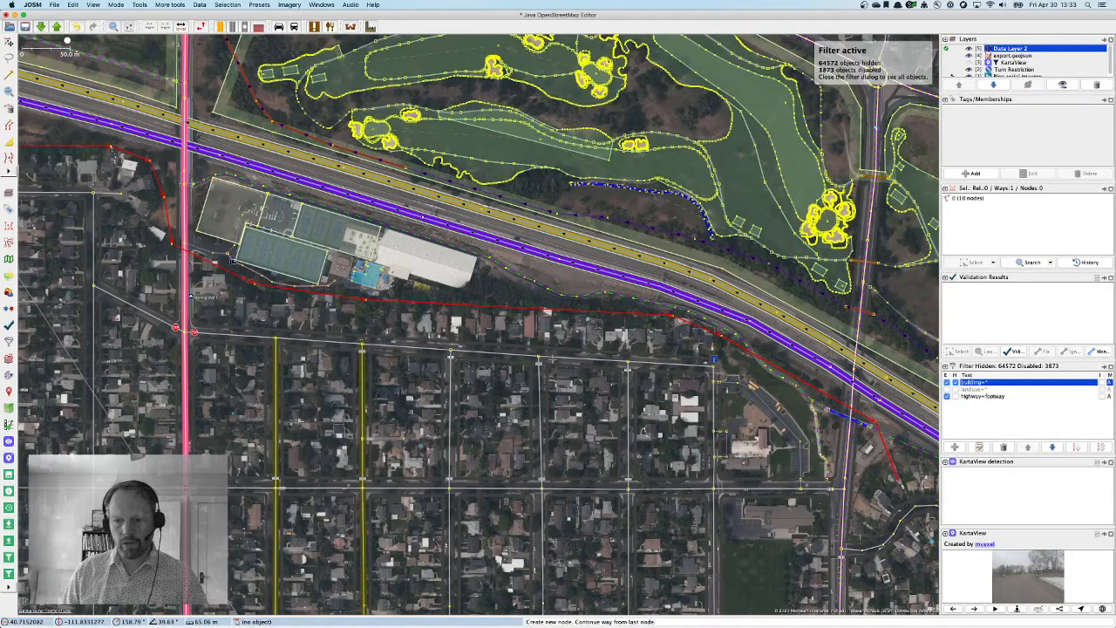
Step: Extend the way southeast between the houses and the freeway to the ramp just northwest of the roundabouts
{"action": "left_click_drag", "start_coordinate": [898, 468], "coordinate": [451, 297]}
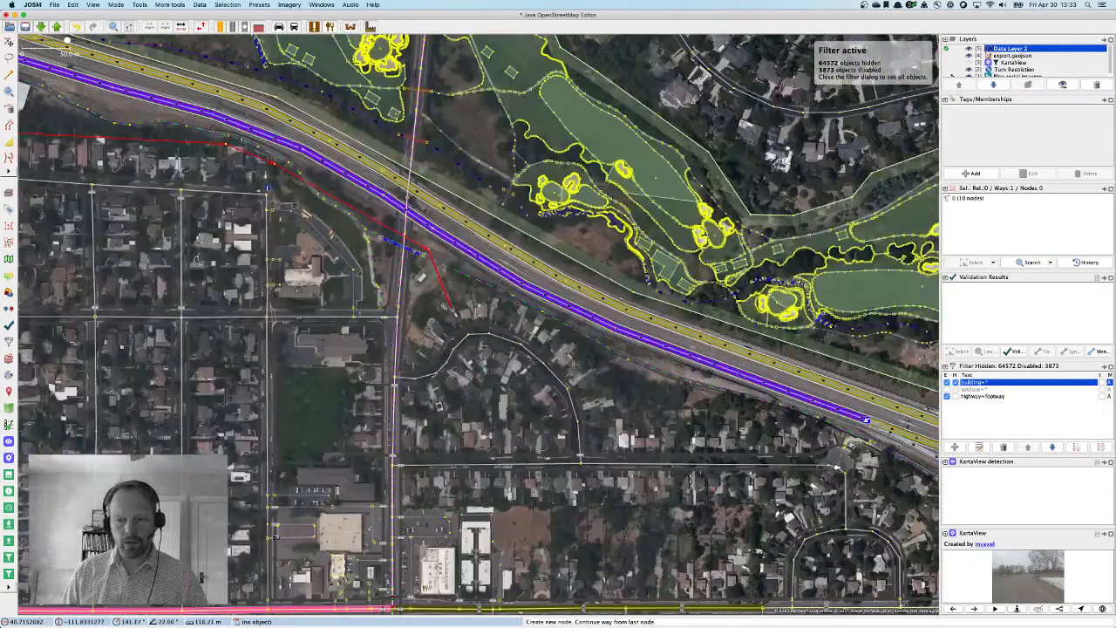
{"action": "left_click", "coordinate": [617, 367]}
{"action": "left_click", "coordinate": [630, 411]}
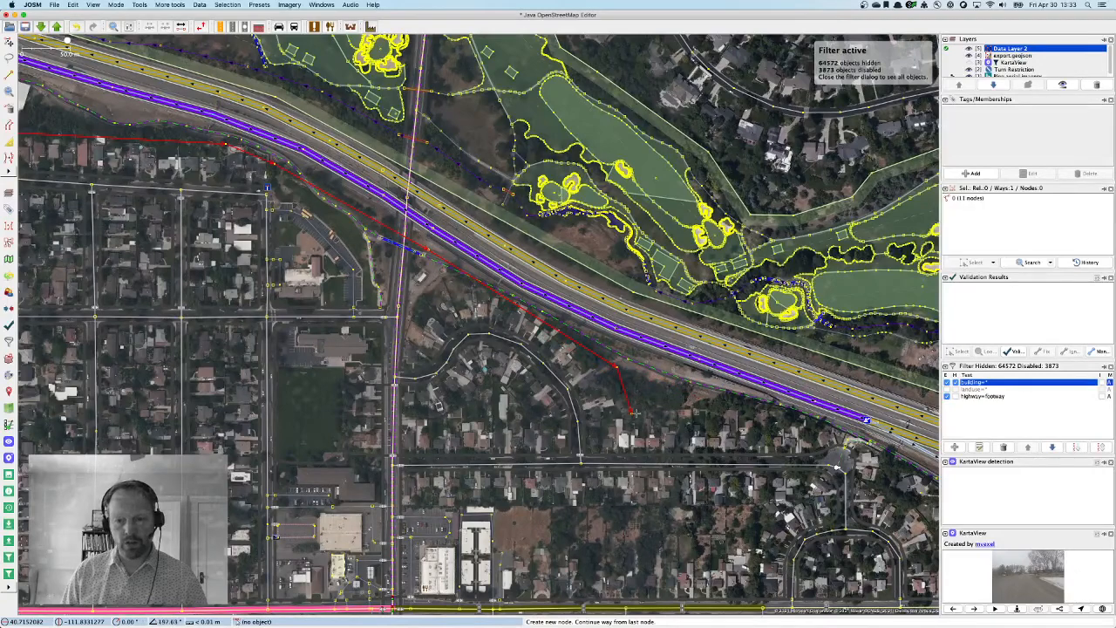
{"action": "left_click", "coordinate": [779, 416]}
{"action": "left_click", "coordinate": [827, 427]}
{"action": "left_click_drag", "start_coordinate": [900, 471], "coordinate": [525, 348]}
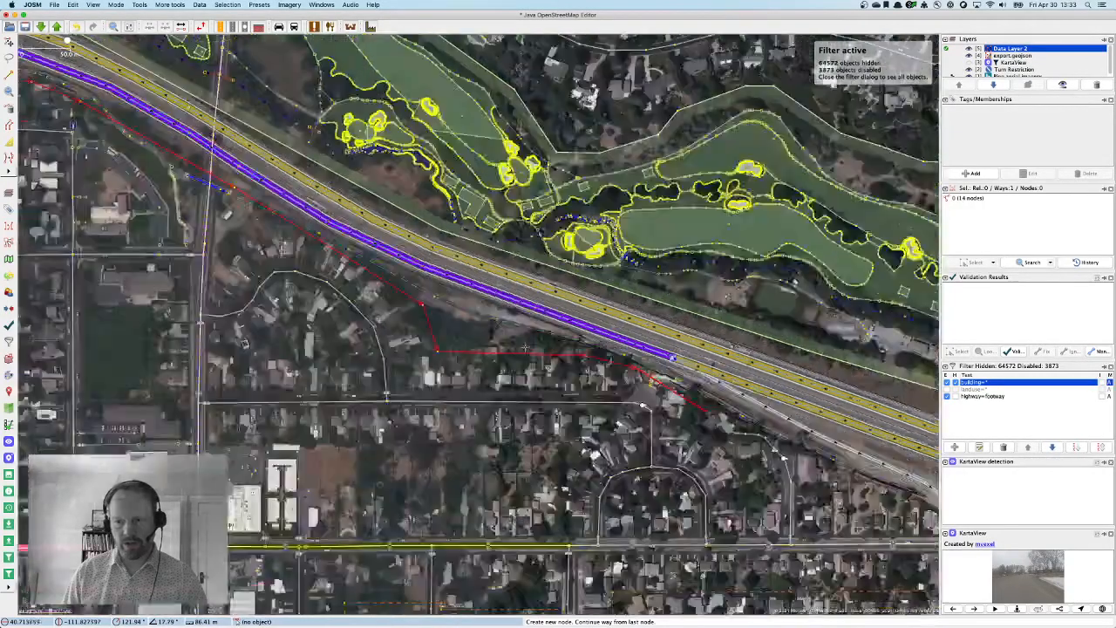
{"action": "left_click_drag", "start_coordinate": [655, 377], "coordinate": [475, 312]}
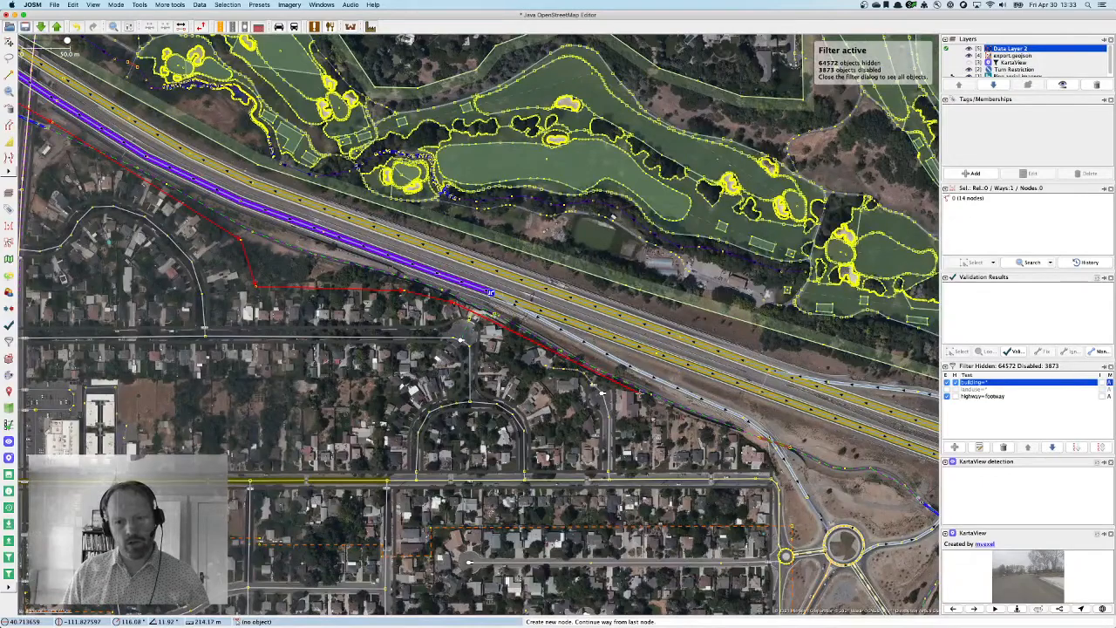
{"action": "left_click", "coordinate": [767, 443]}
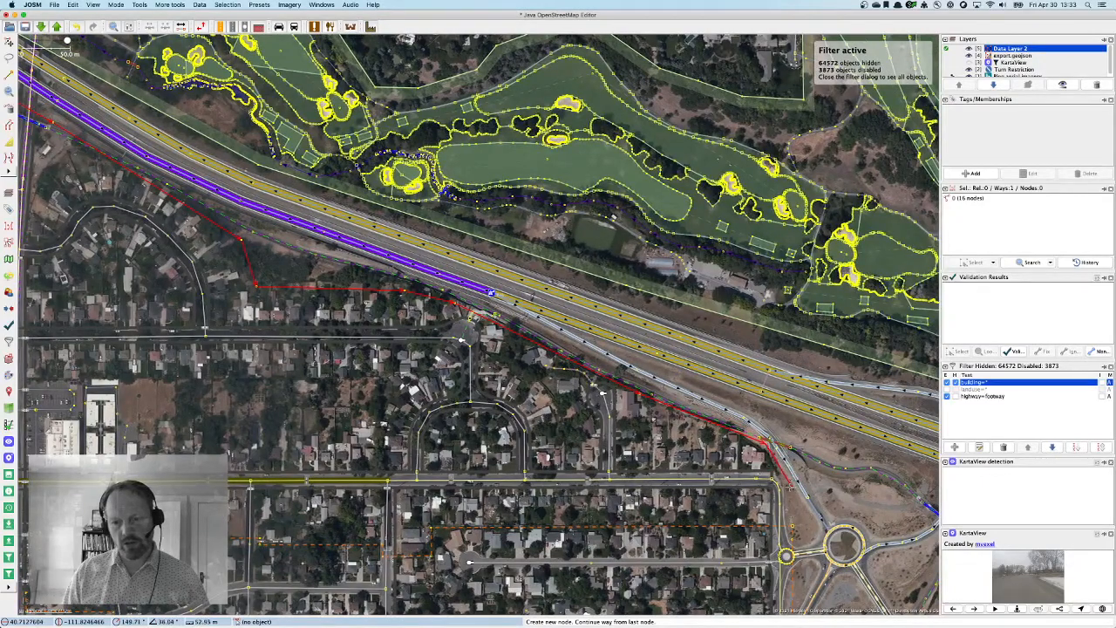
{"action": "left_click", "coordinate": [791, 489]}
{"action": "left_click_drag", "start_coordinate": [802, 602], "coordinate": [758, 256]}
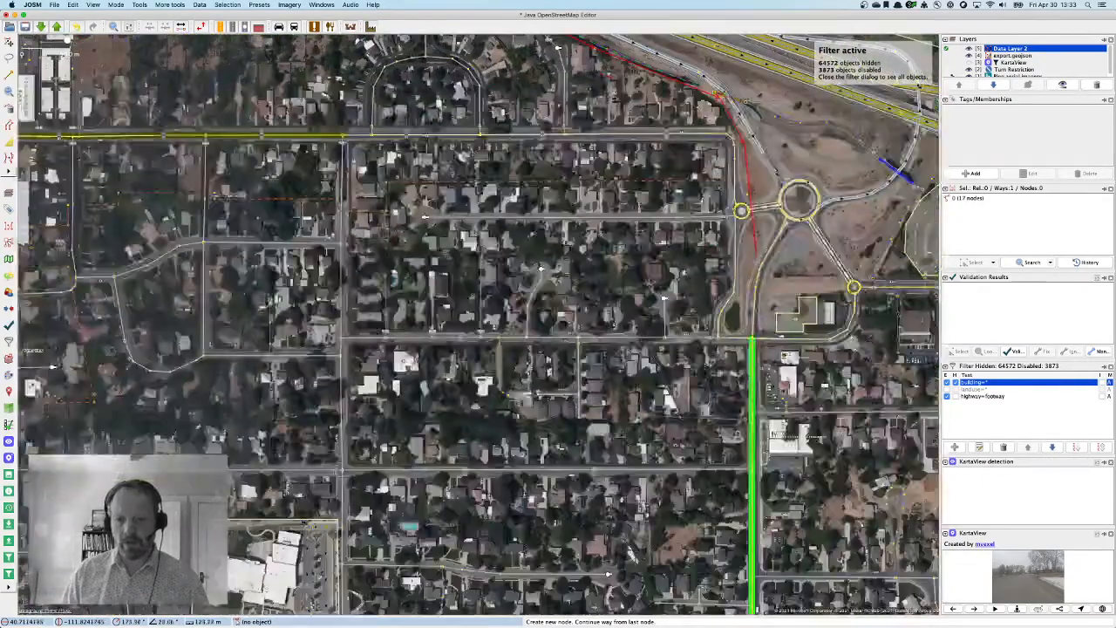
{"action": "mouse_move", "coordinate": [743, 558]}
{"action": "left_mouse_down"}
{"action": "mouse_move", "coordinate": [761, 466]}
{"action": "mouse_move", "coordinate": [766, 324]}
{"action": "left_mouse_up"}
{"action": "left_click_drag", "start_coordinate": [741, 602], "coordinate": [750, 495]}
{"action": "mouse_move", "coordinate": [769, 592]}
{"action": "left_mouse_down"}
{"action": "mouse_move", "coordinate": [781, 530]}
{"action": "mouse_move", "coordinate": [768, 326]}
{"action": "mouse_move", "coordinate": [764, 443]}
{"action": "mouse_move", "coordinate": [750, 340]}
{"action": "left_mouse_up"}
{"action": "left_click_drag", "start_coordinate": [756, 612], "coordinate": [757, 438]}
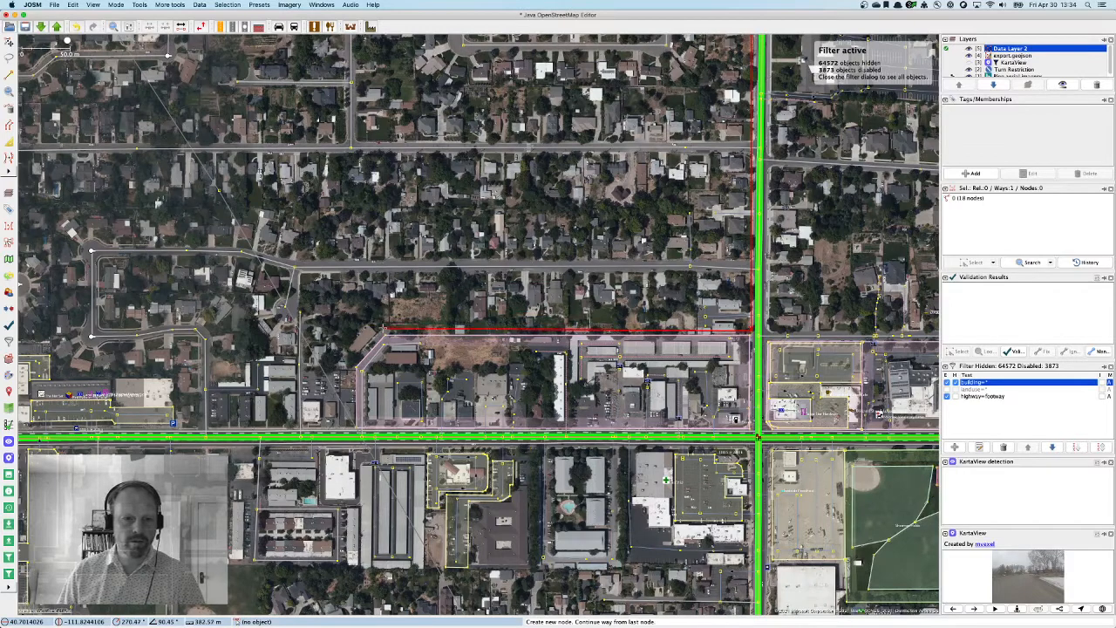
{"action": "left_click", "coordinate": [384, 330]}
{"action": "left_click", "coordinate": [352, 367]}
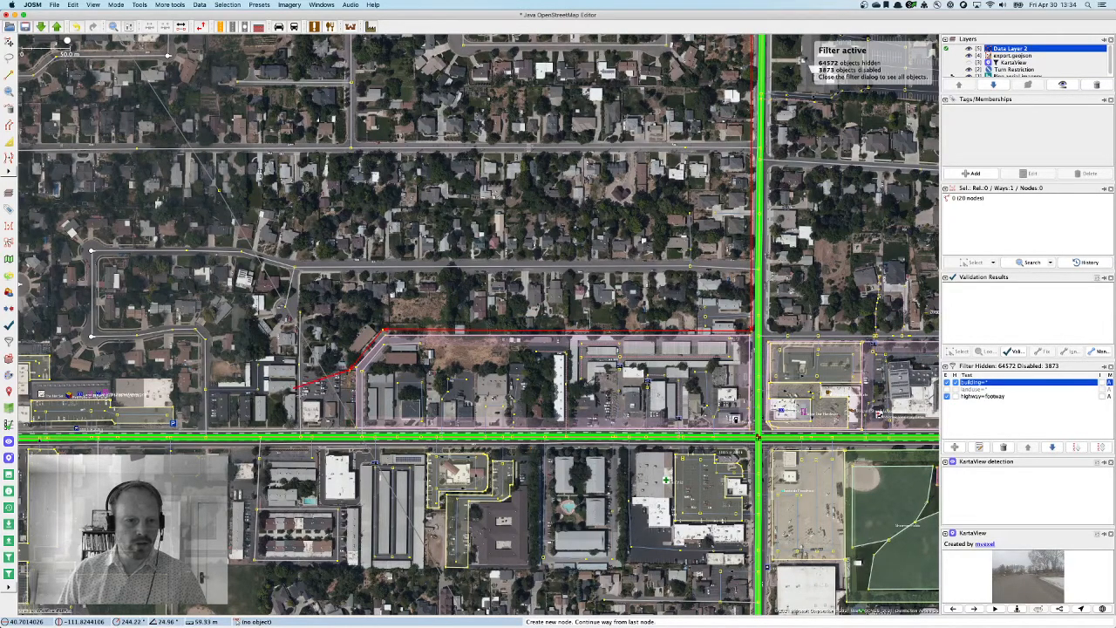
{"action": "key", "text": "super+z"}
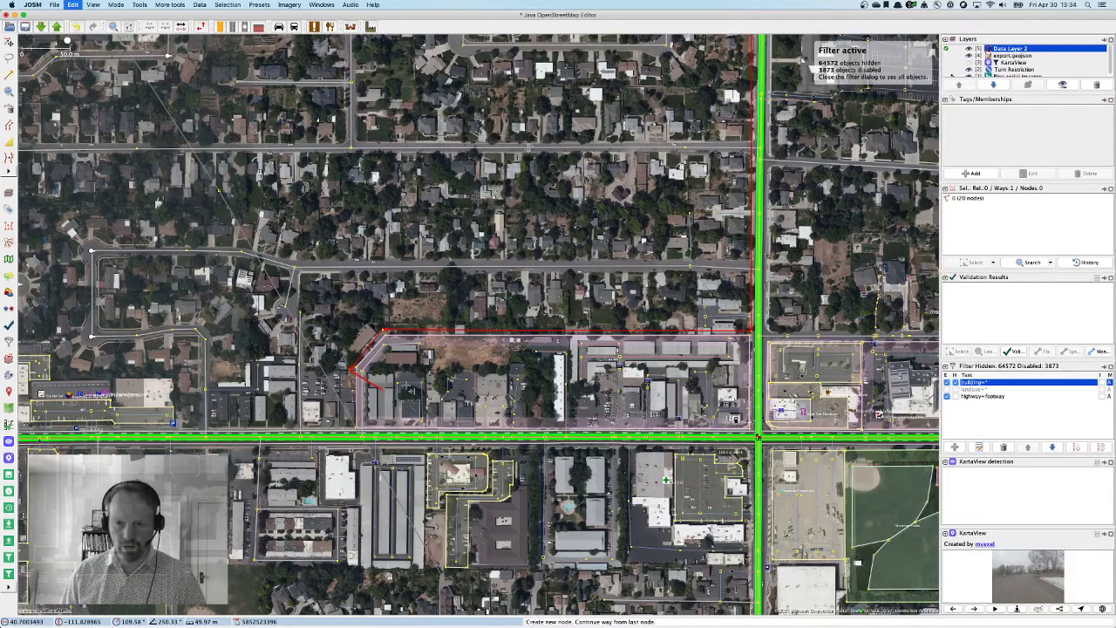
{"action": "scroll", "coordinate": [758, 436], "scroll_direction": "down", "scroll_amount": 8}
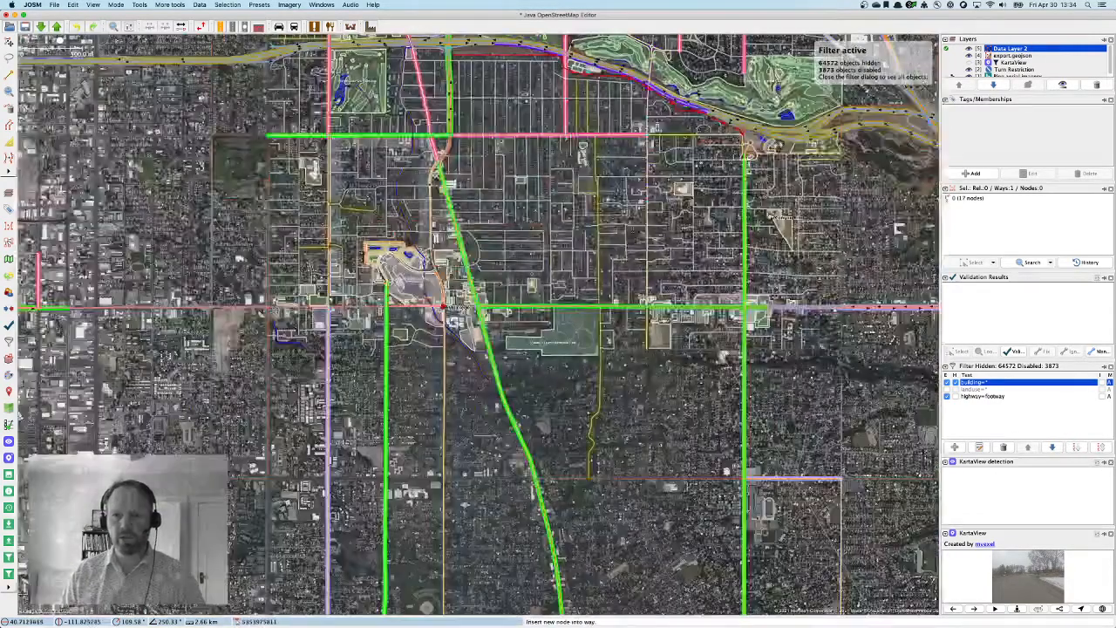
Step: Resume the way from its last node near the roundabouts and extend it south to the intersection with the major east-west street
{"action": "scroll", "coordinate": [739, 147], "scroll_direction": "up", "scroll_amount": 8}
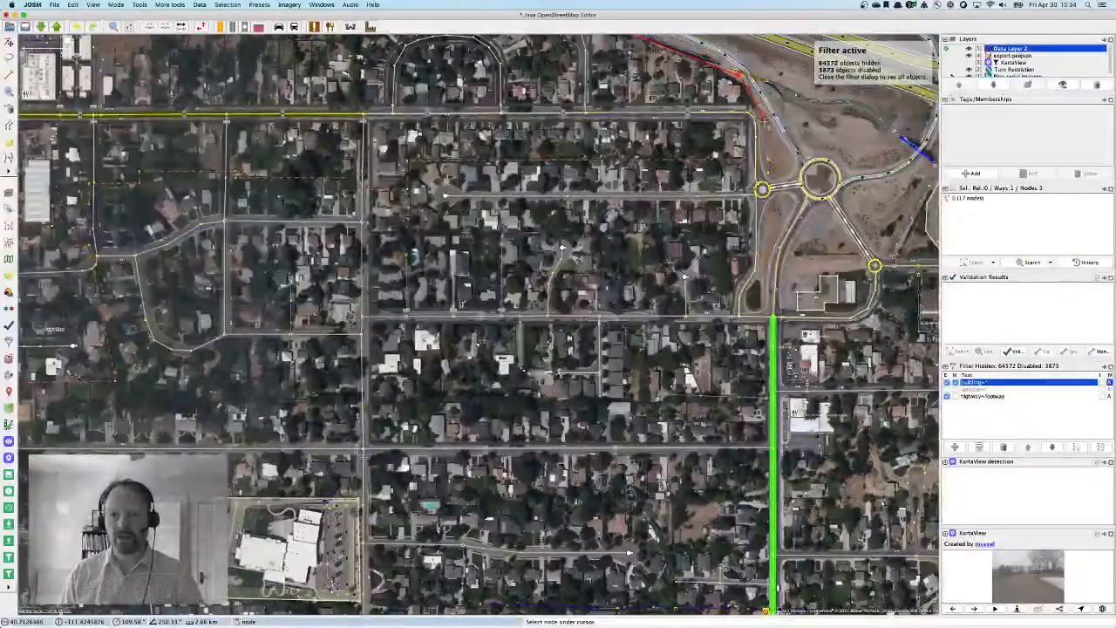
{"action": "left_click", "coordinate": [765, 120]}
{"action": "left_click_drag", "start_coordinate": [748, 480], "coordinate": [709, 31]}
{"action": "right_click", "coordinate": [706, 30]}
{"action": "left_click_drag", "start_coordinate": [734, 454], "coordinate": [722, 78]}
{"action": "left_click_drag", "start_coordinate": [715, 488], "coordinate": [713, 131]}
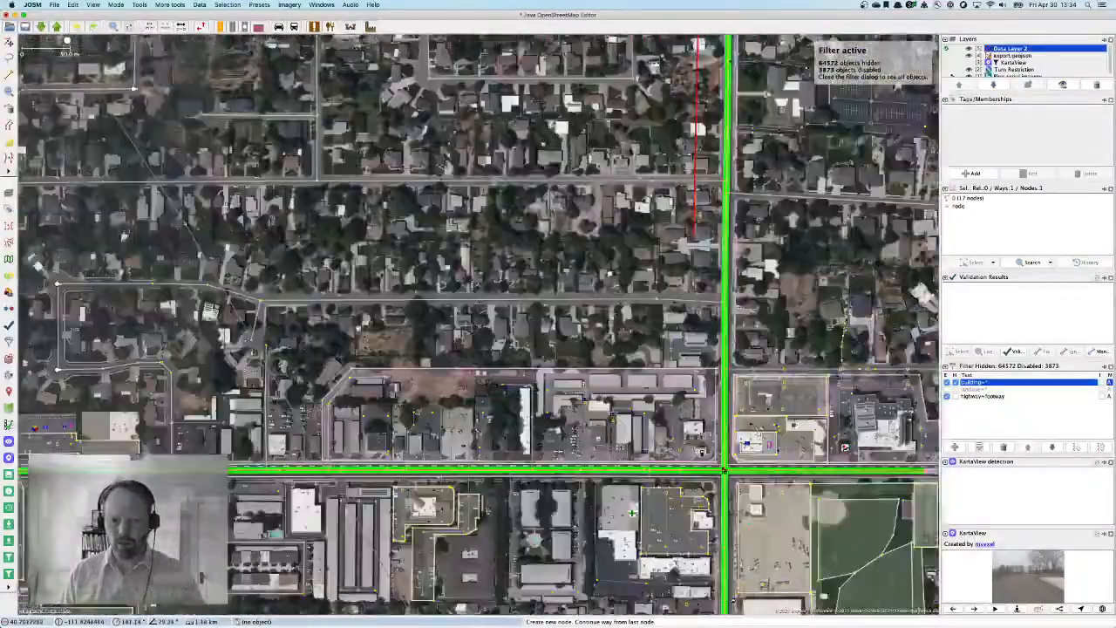
{"action": "left_click_drag", "start_coordinate": [722, 467], "coordinate": [723, 388]}
{"action": "left_click", "coordinate": [724, 391]}
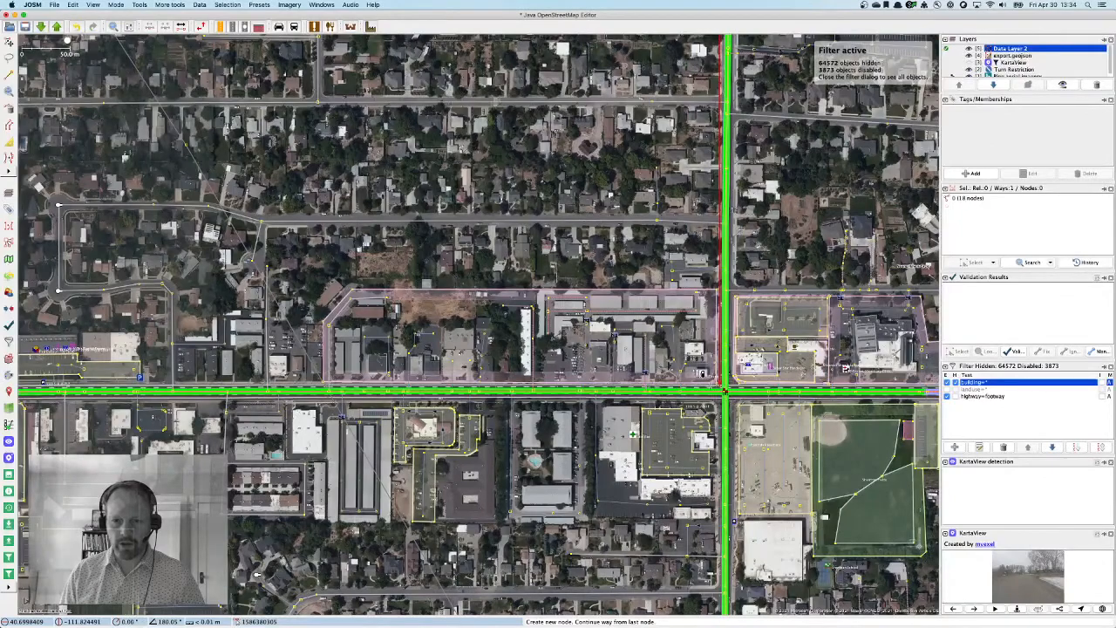
Step: Continue the way west along the major east-west street, past the cemetery, to the intersection with the diagonal main road
{"action": "left_click_drag", "start_coordinate": [325, 378], "coordinate": [780, 403]}
{"action": "left_click_drag", "start_coordinate": [402, 417], "coordinate": [884, 427]}
{"action": "left_click", "coordinate": [702, 417]}
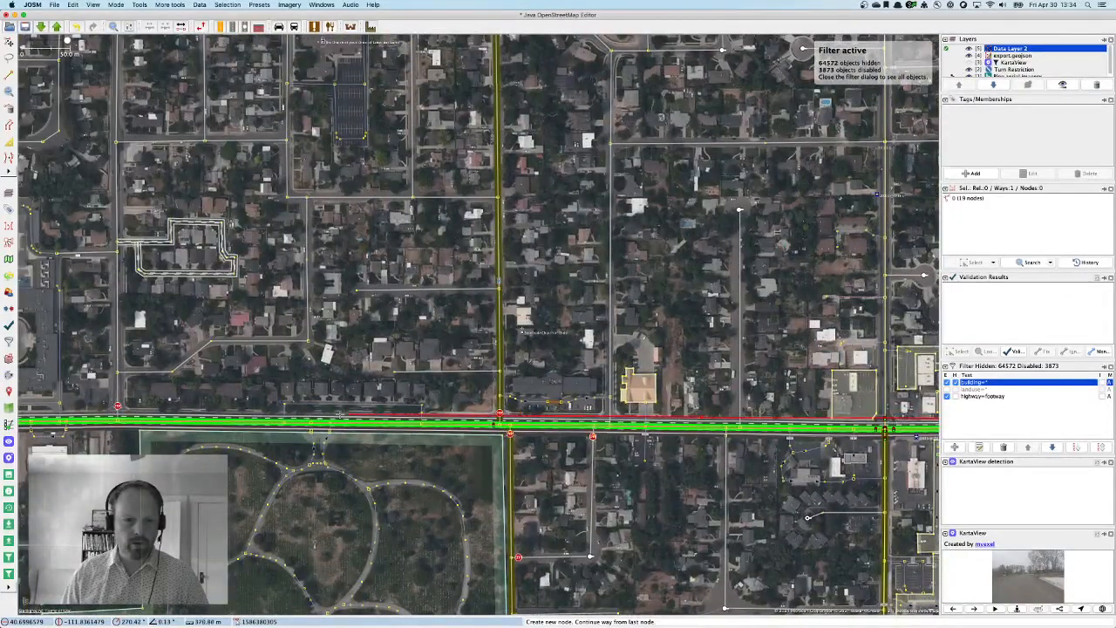
{"action": "left_click", "coordinate": [338, 413]}
{"action": "left_click_drag", "start_coordinate": [338, 414], "coordinate": [890, 440]}
{"action": "left_click", "coordinate": [669, 431]}
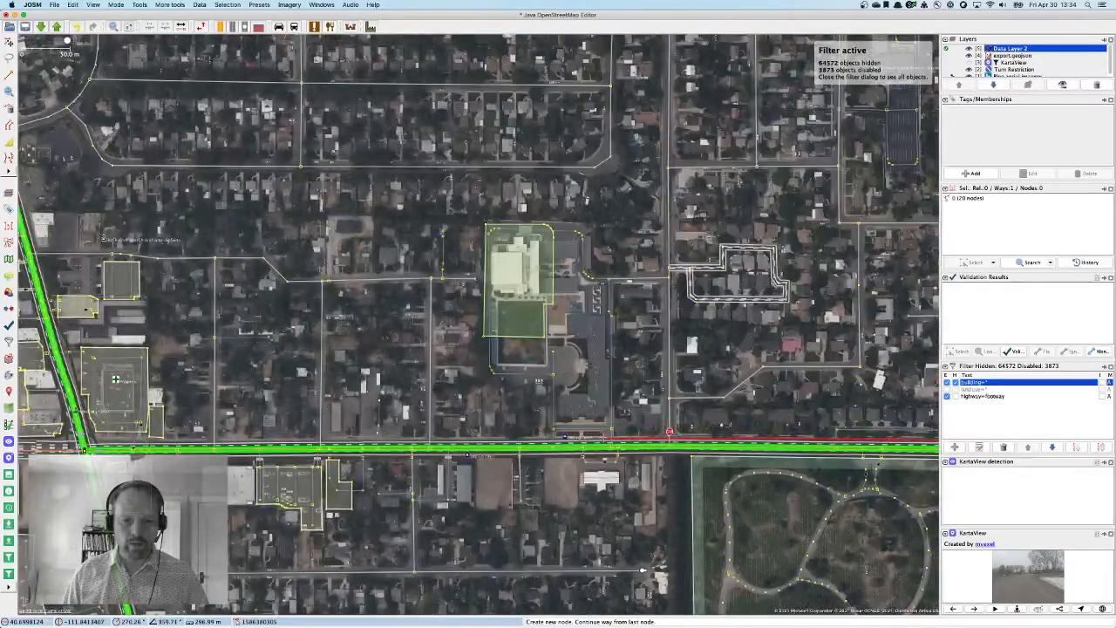
{"action": "left_click", "coordinate": [85, 446]}
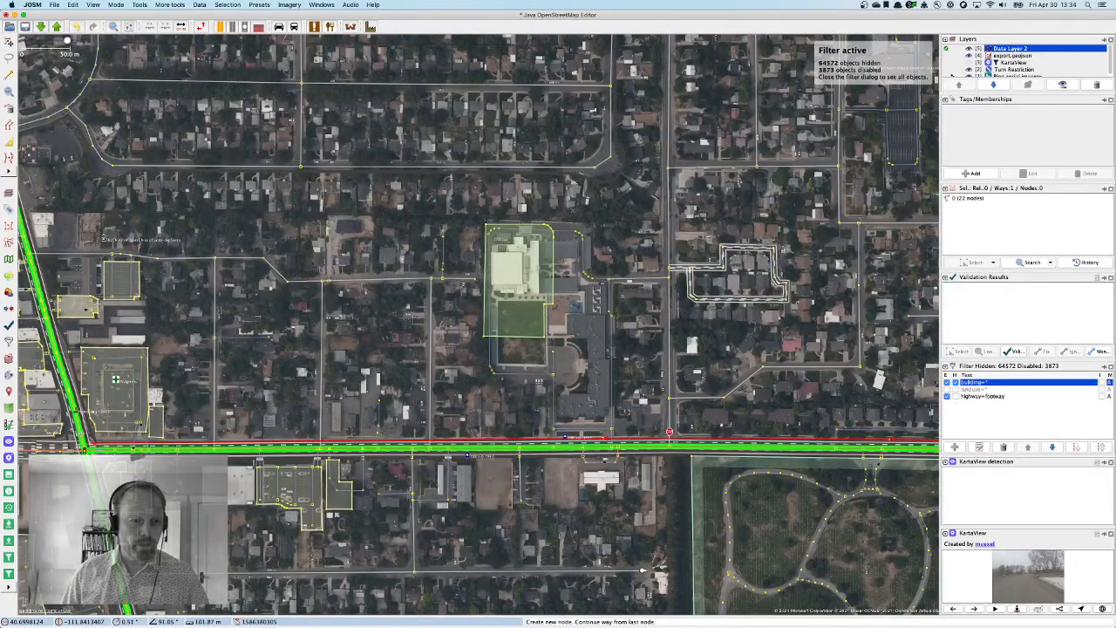
Step: Continue the outline north beside the diagonal main road and the major north-south road, and close it at its starting node near the freeway
{"action": "left_click_drag", "start_coordinate": [78, 183], "coordinate": [279, 445]}
{"action": "scroll", "coordinate": [276, 421], "scroll_direction": "down", "scroll_amount": 8}
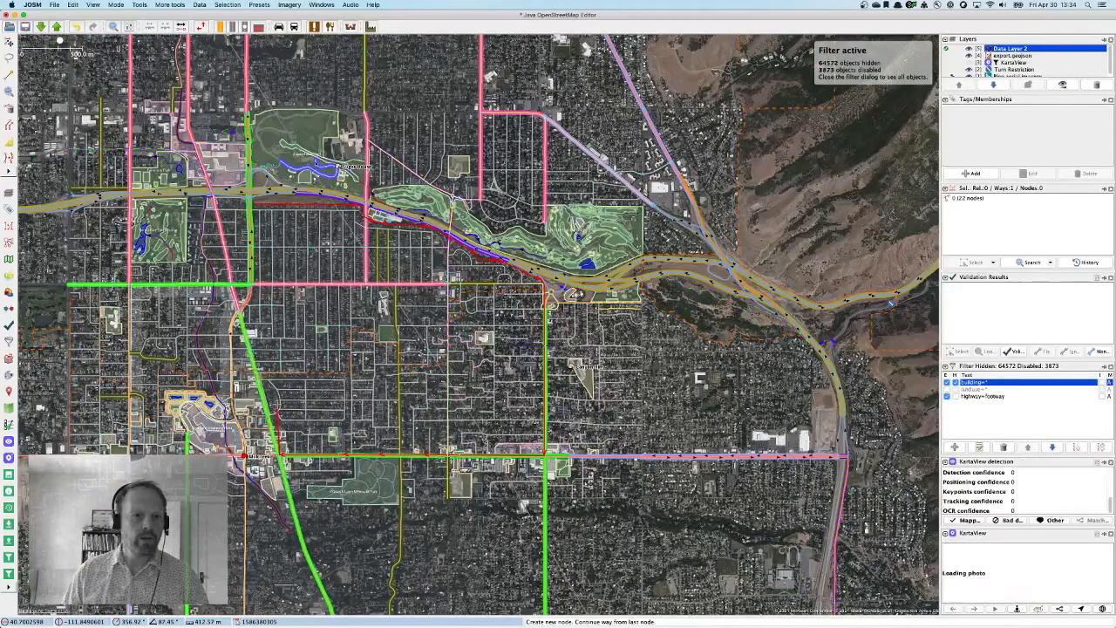
{"action": "scroll", "coordinate": [277, 420], "scroll_direction": "up", "scroll_amount": 6}
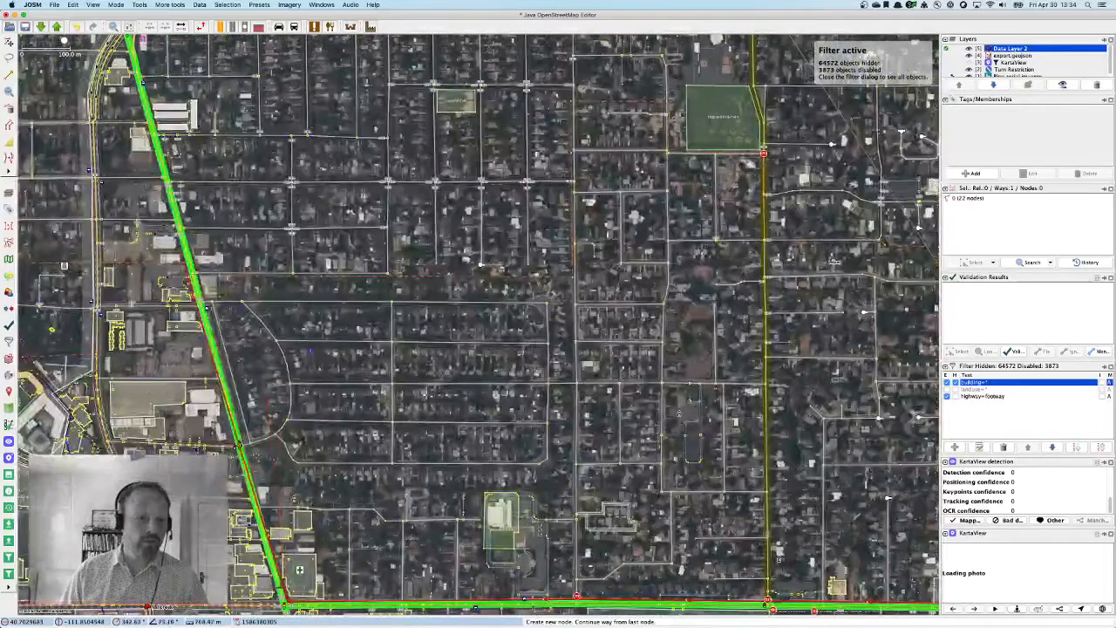
{"action": "left_click", "coordinate": [165, 155]}
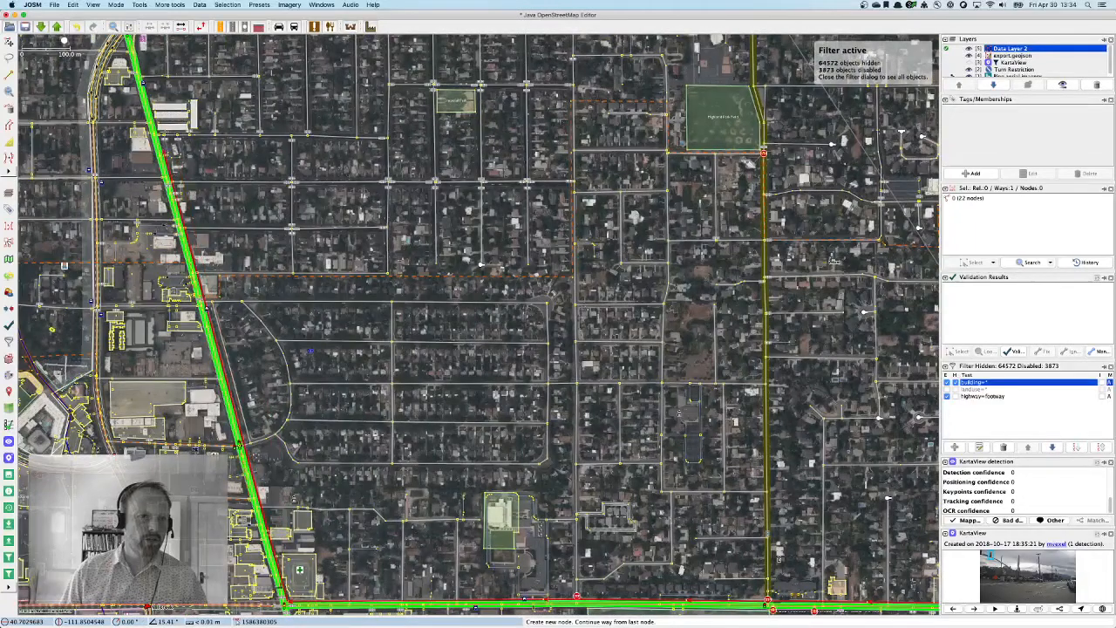
{"action": "left_click_drag", "start_coordinate": [167, 109], "coordinate": [177, 153]}
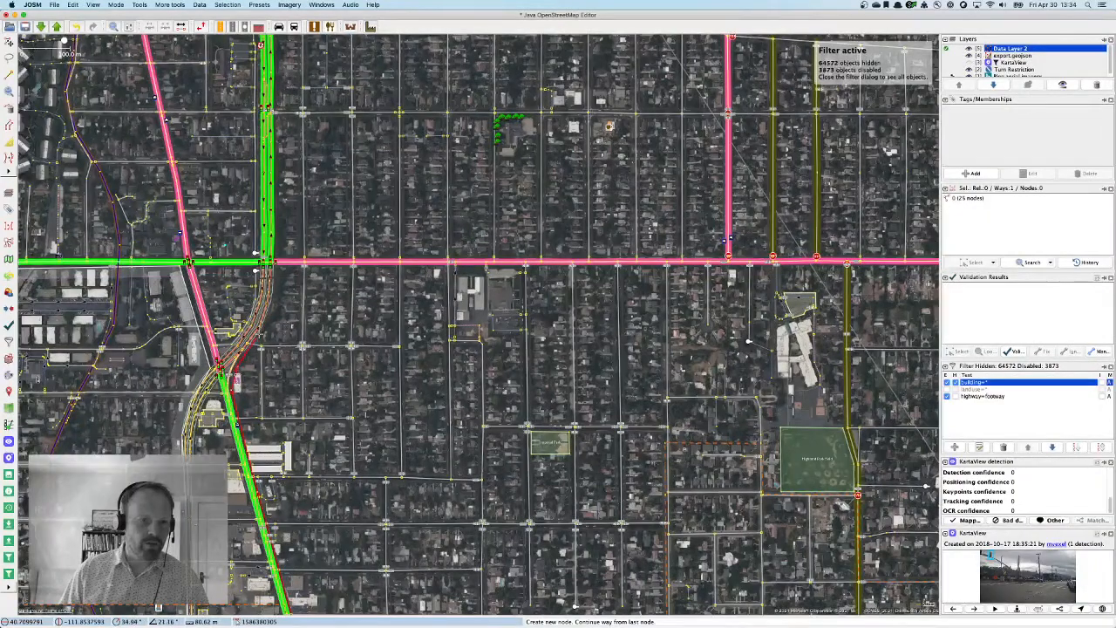
{"action": "left_click", "coordinate": [281, 280]}
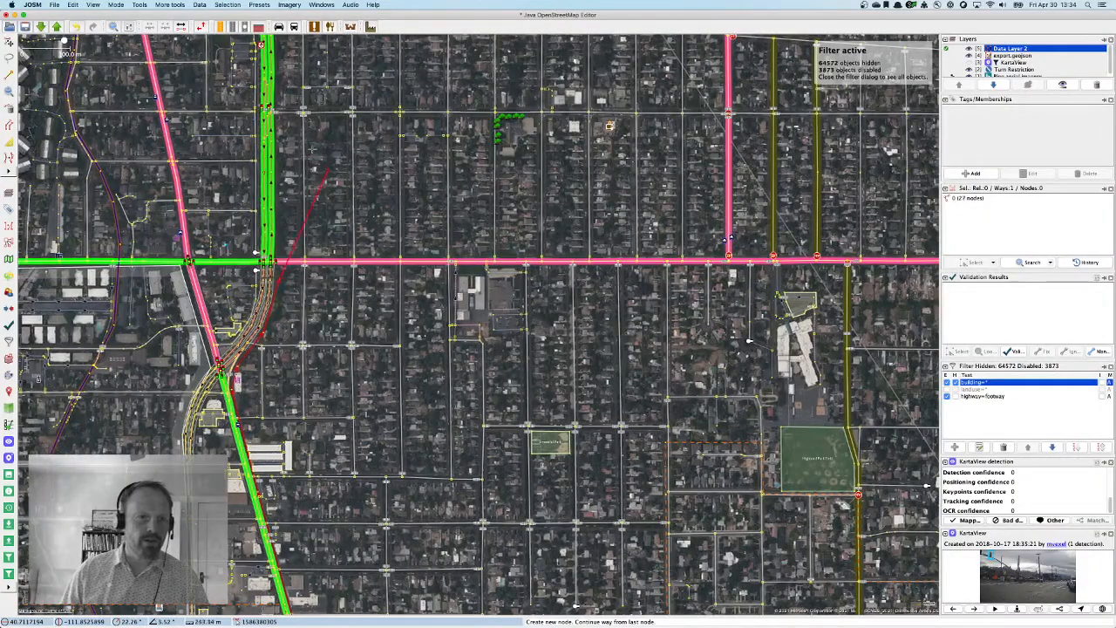
{"action": "left_click_drag", "start_coordinate": [302, 139], "coordinate": [364, 523]}
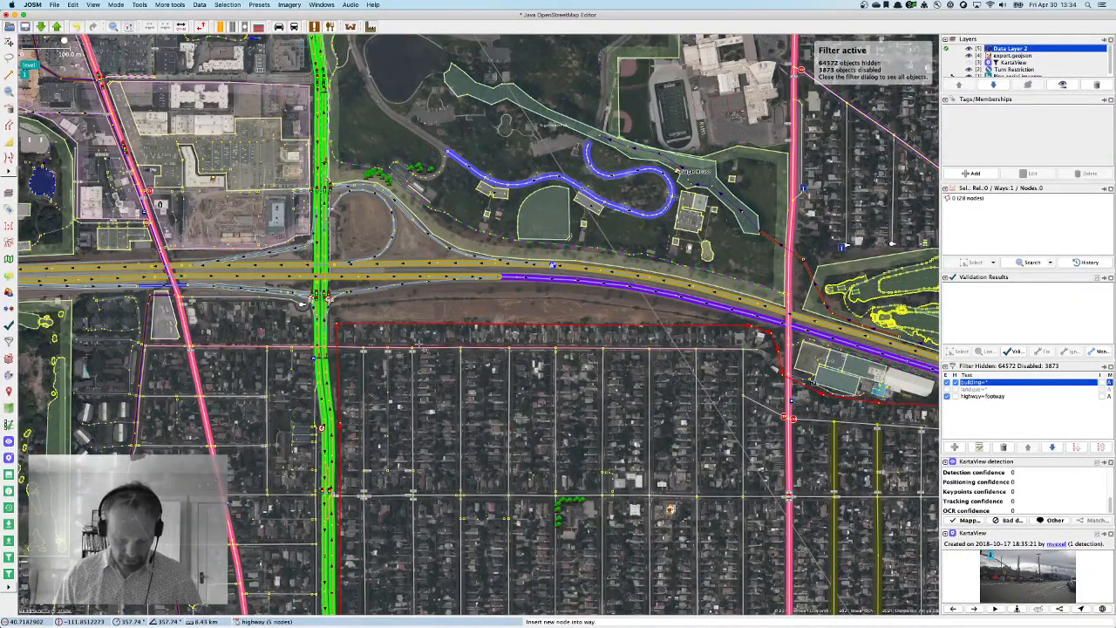
Step: Tag the closed neighbourhood outline with the Residential Area land use preset
{"action": "key", "text": "F3"}
{"action": "key", "text": "Down"}
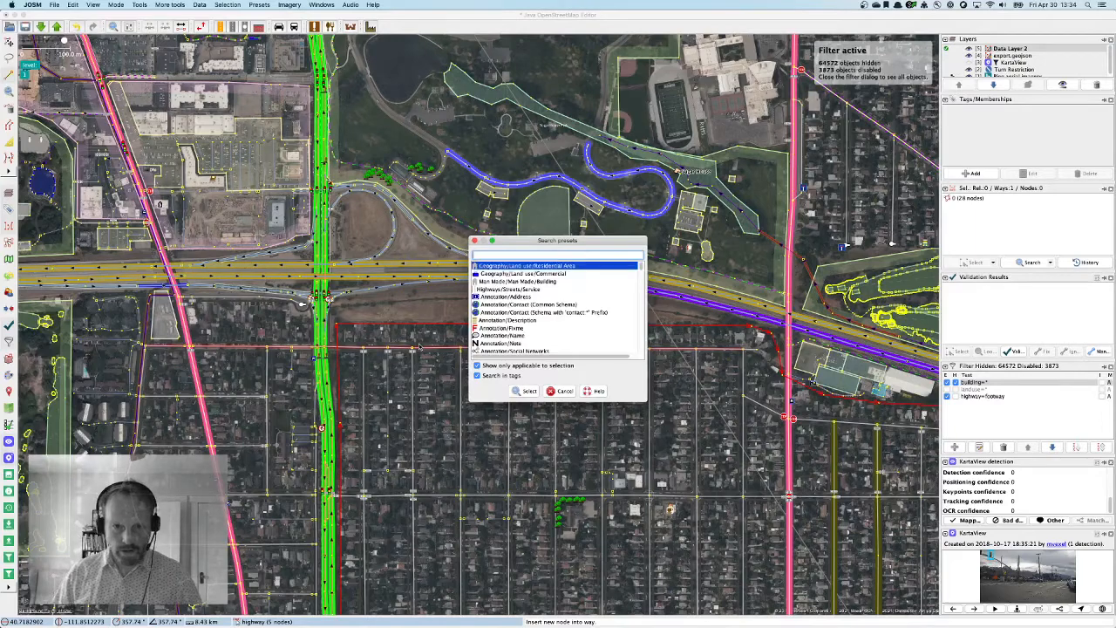
{"action": "key", "text": "Return"}
{"action": "key", "text": "Return"}
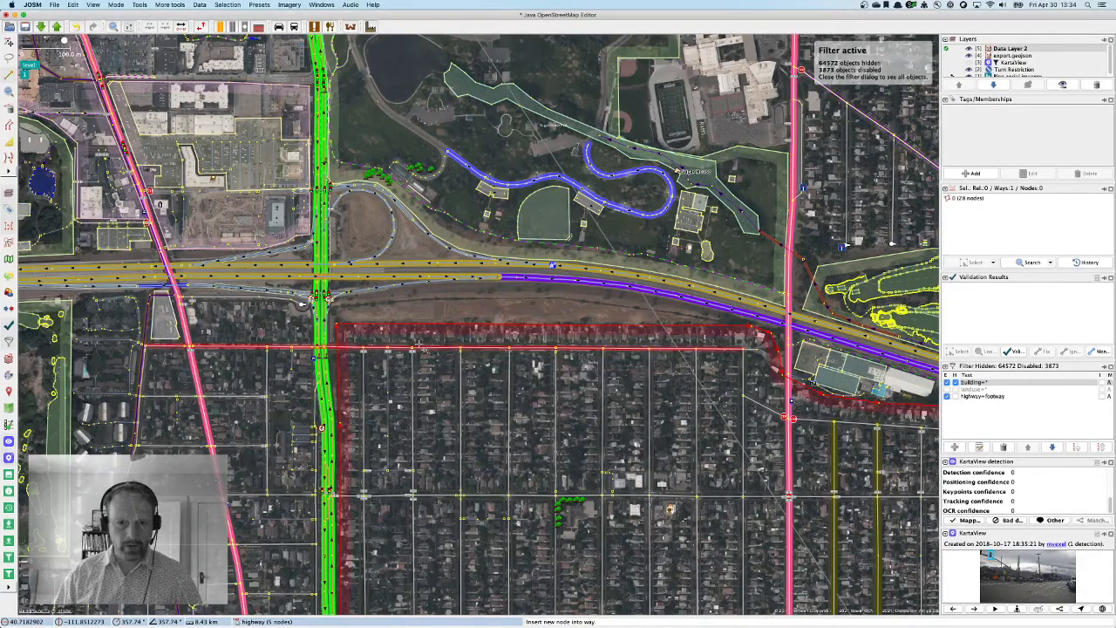
Step: Upload the residential area to OpenStreetMap with the changeset comment "add land use in SLC"
{"action": "scroll", "coordinate": [673, 445], "scroll_direction": "down", "scroll_amount": 4}
{"action": "scroll", "coordinate": [674, 445], "scroll_direction": "up", "scroll_amount": 2}
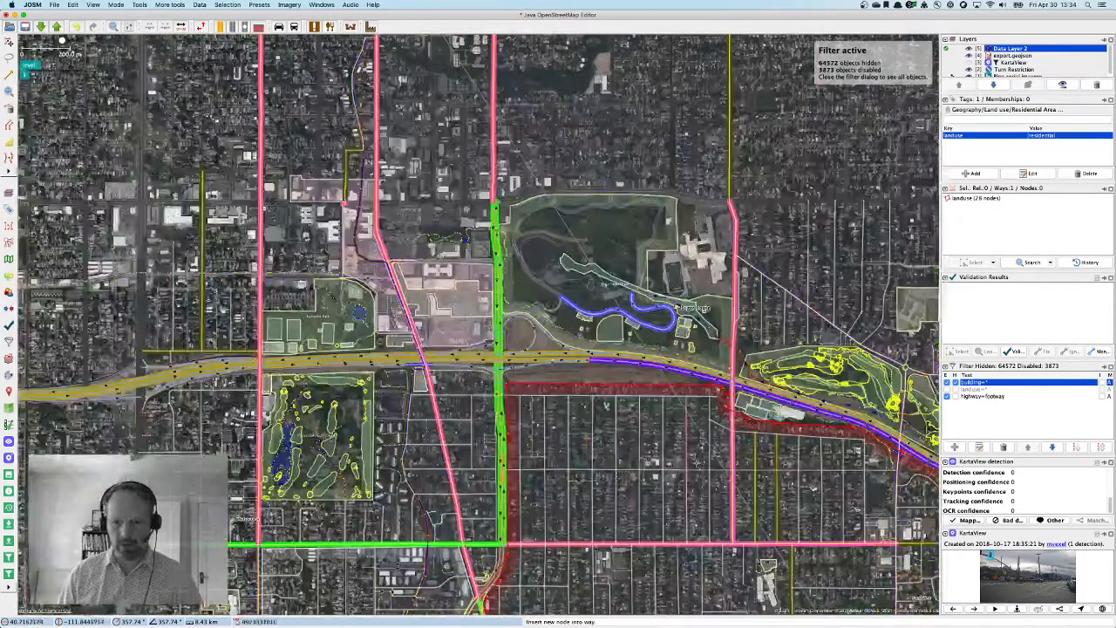
{"action": "left_click_drag", "start_coordinate": [786, 512], "coordinate": [579, 295]}
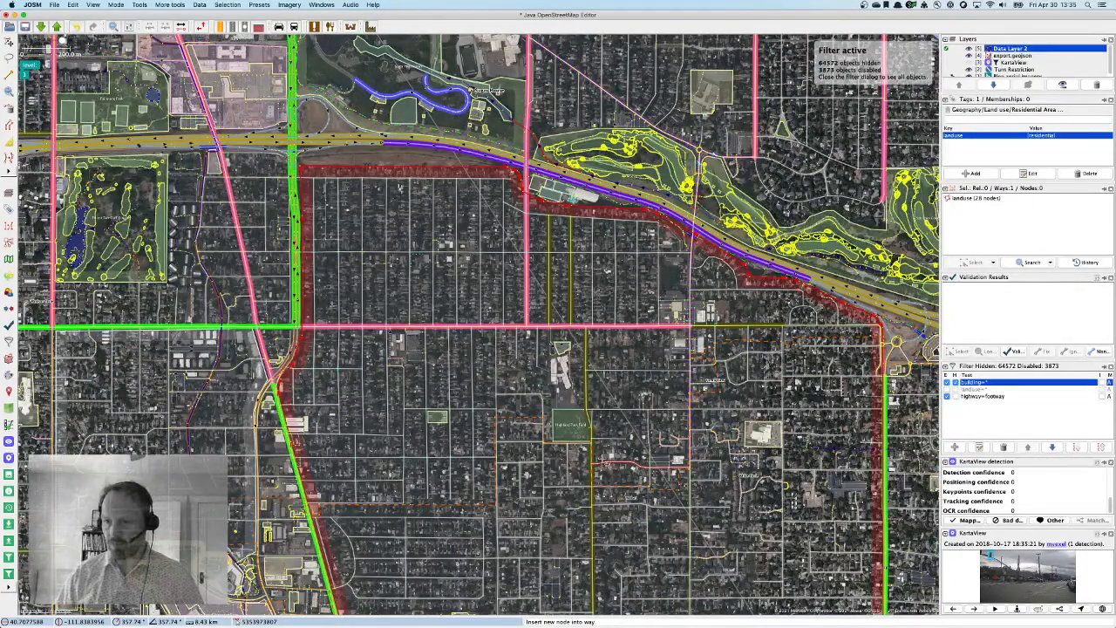
{"action": "key", "text": "super+shift+Up"}
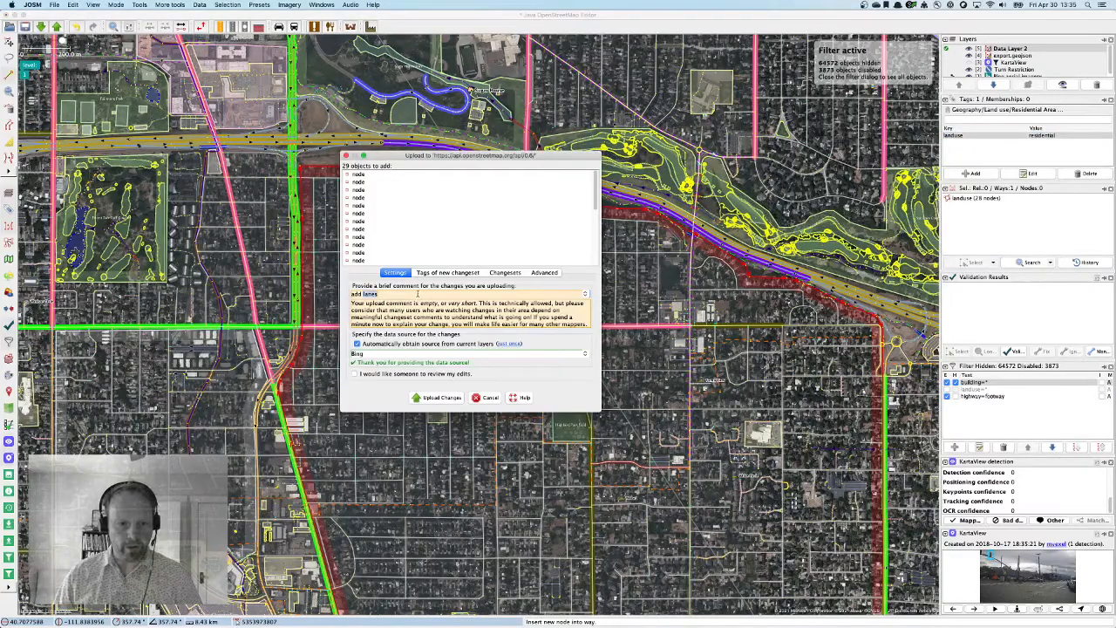
{"action": "type", "text": "add land use in SLC"}
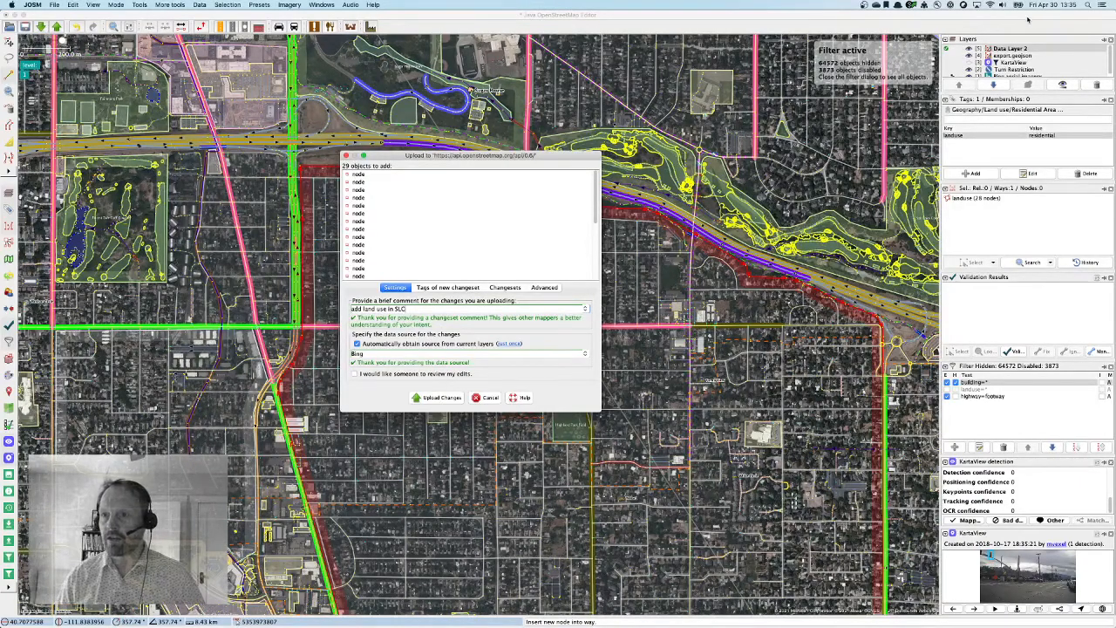
{"action": "left_click", "coordinate": [439, 398]}
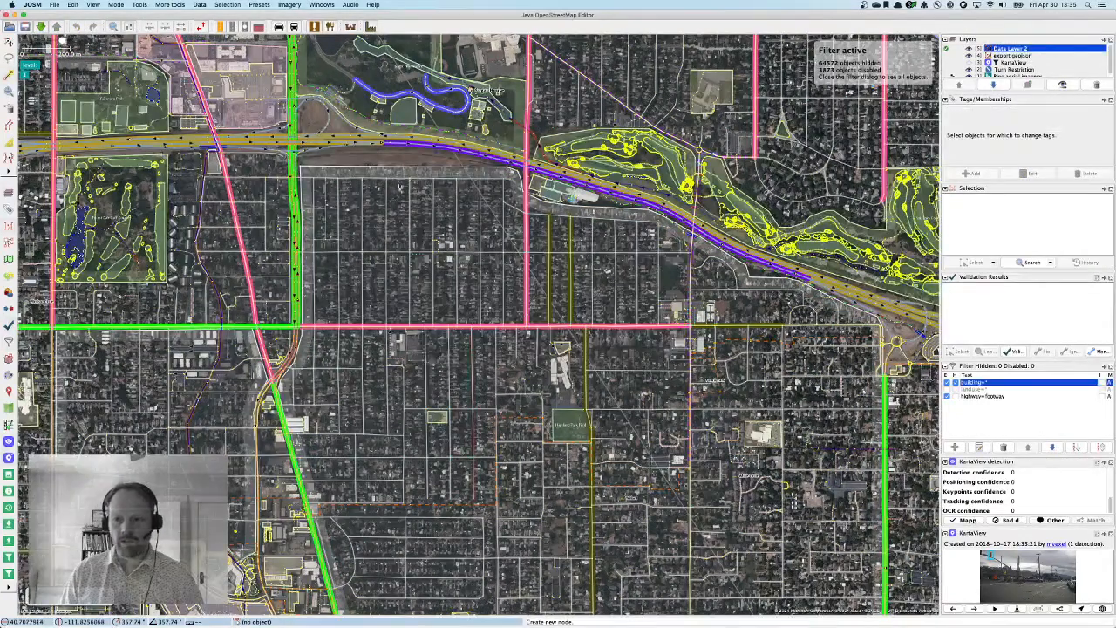
Step: Examine the neighbourhood and the commercial properties along the major east-west street for land use that is still unmapped
{"action": "left_click_drag", "start_coordinate": [852, 472], "coordinate": [759, 167]}
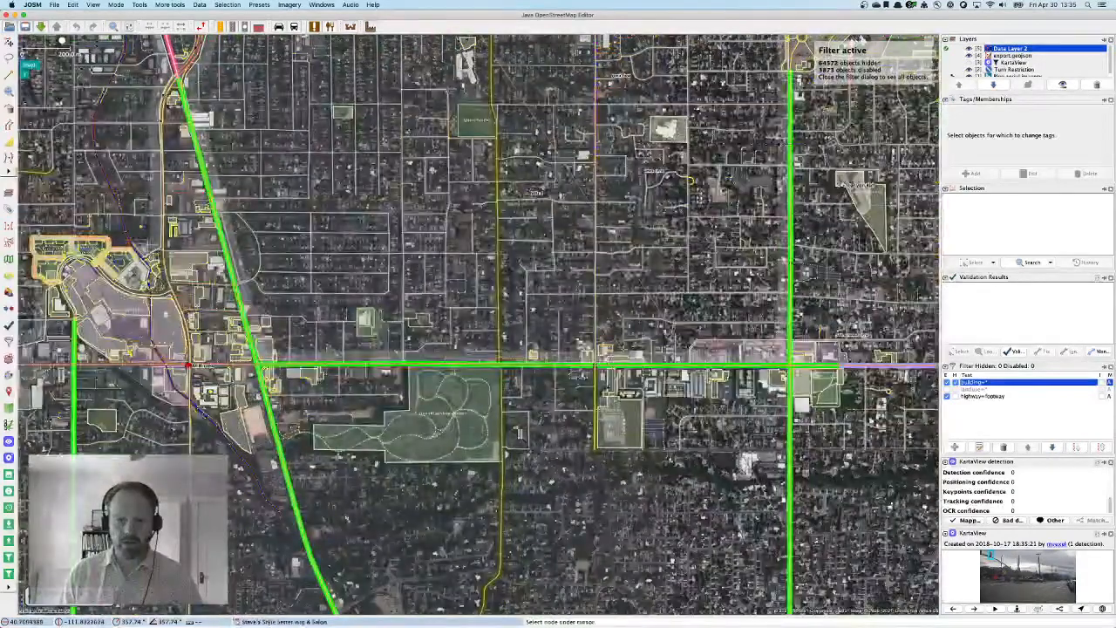
{"action": "scroll", "coordinate": [624, 346], "scroll_direction": "up", "scroll_amount": 2}
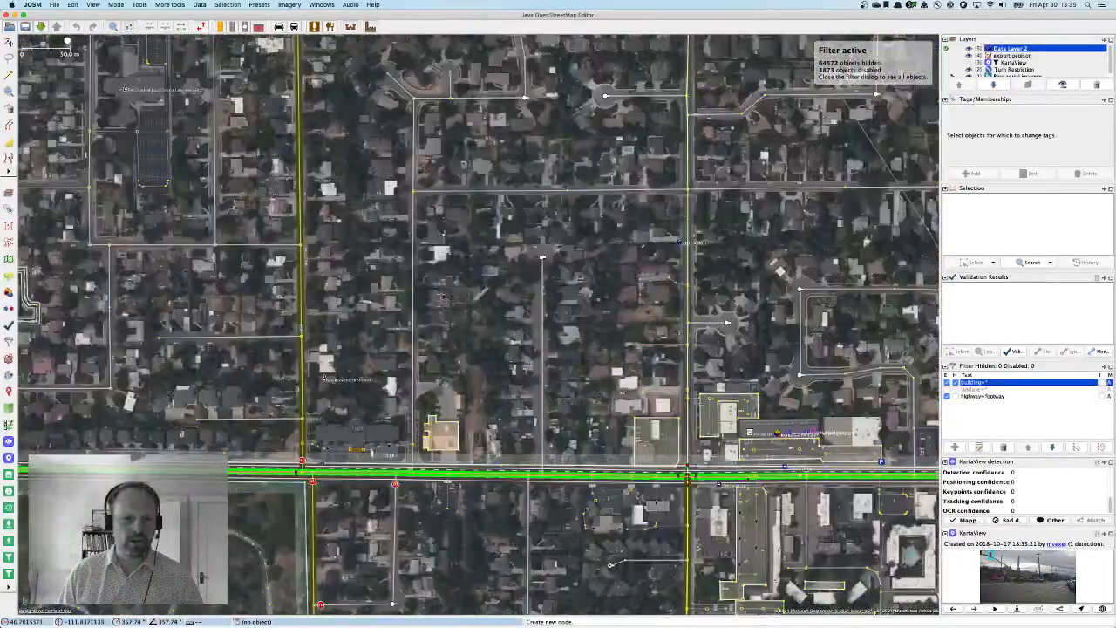
{"action": "scroll", "coordinate": [442, 290], "scroll_direction": "up", "scroll_amount": 2}
{"action": "left_click_drag", "start_coordinate": [687, 477], "coordinate": [669, 390]}
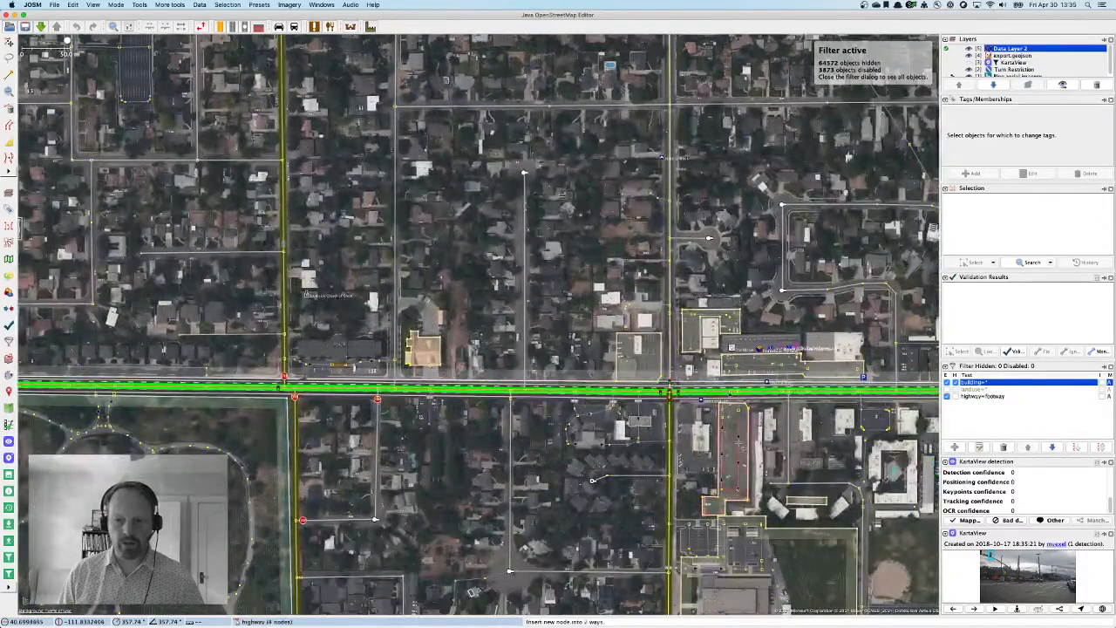
{"action": "scroll", "coordinate": [671, 389], "scroll_direction": "down", "scroll_amount": 2}
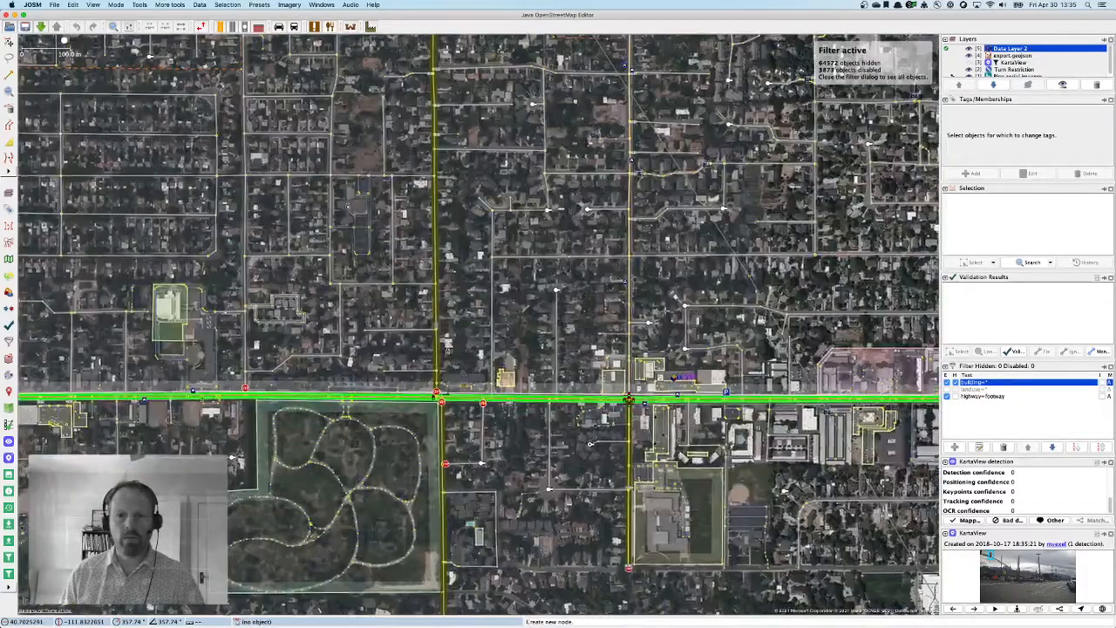
{"action": "left_click_drag", "start_coordinate": [671, 390], "coordinate": [694, 610]}
{"action": "scroll", "coordinate": [907, 401], "scroll_direction": "down", "scroll_amount": 1}
{"action": "left_click_drag", "start_coordinate": [549, 170], "coordinate": [326, 253]}
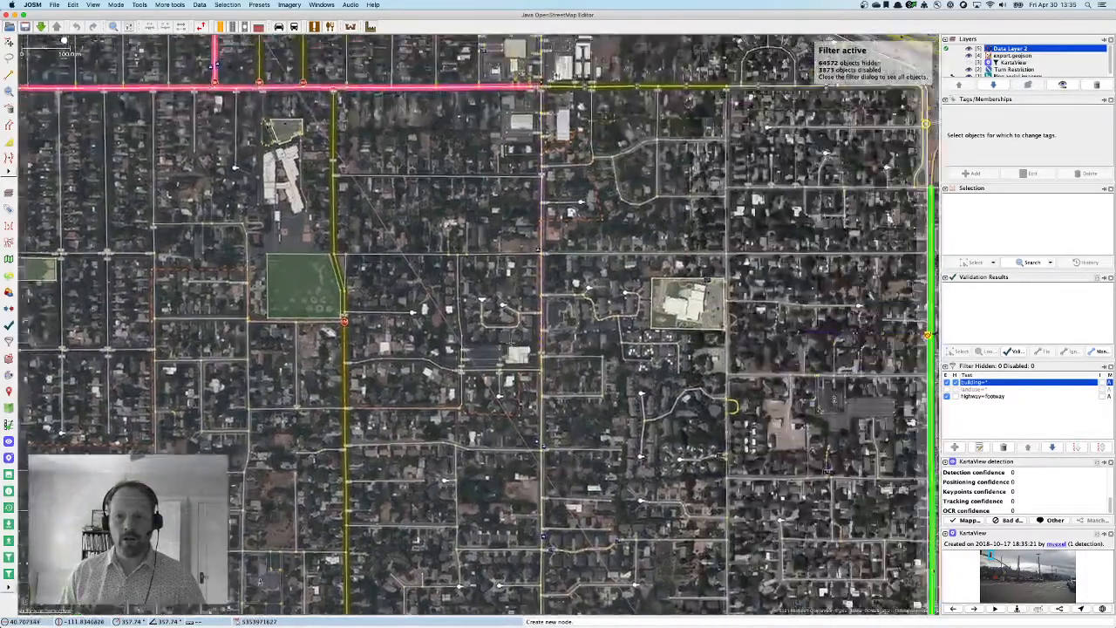
{"action": "scroll", "coordinate": [326, 252], "scroll_direction": "up", "scroll_amount": 1}
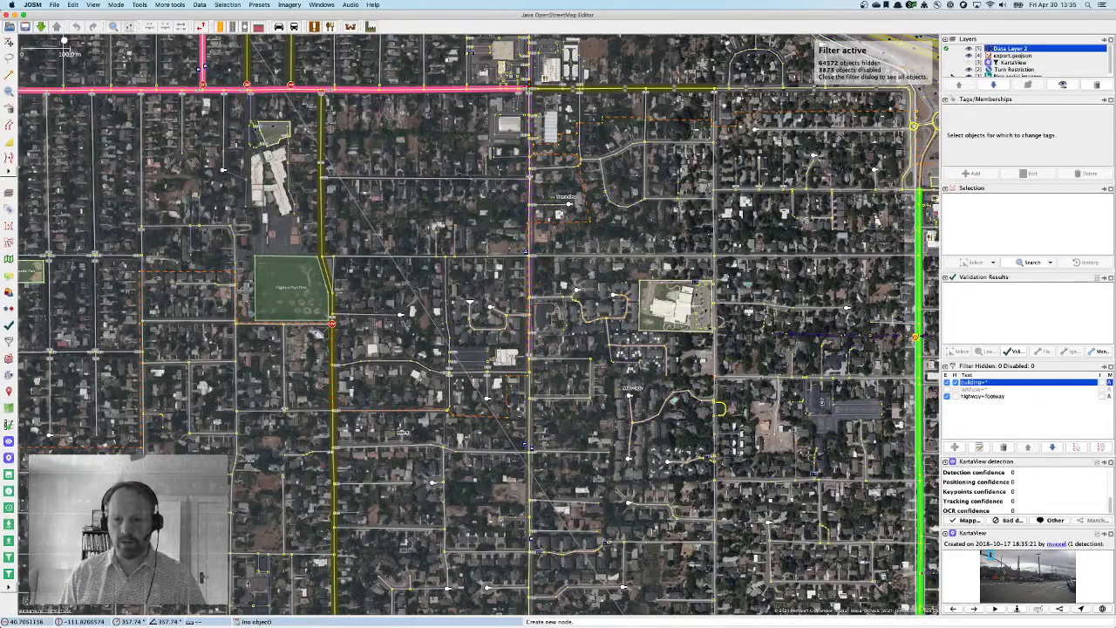
{"action": "left_click_drag", "start_coordinate": [835, 465], "coordinate": [570, 151]}
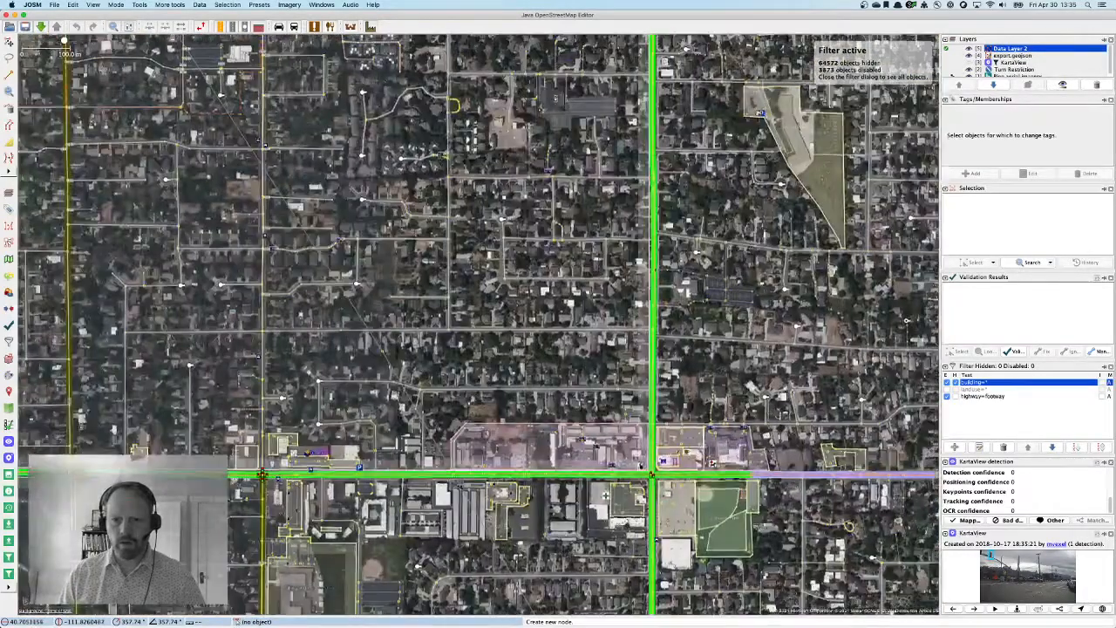
{"action": "left_click_drag", "start_coordinate": [713, 459], "coordinate": [782, 418]}
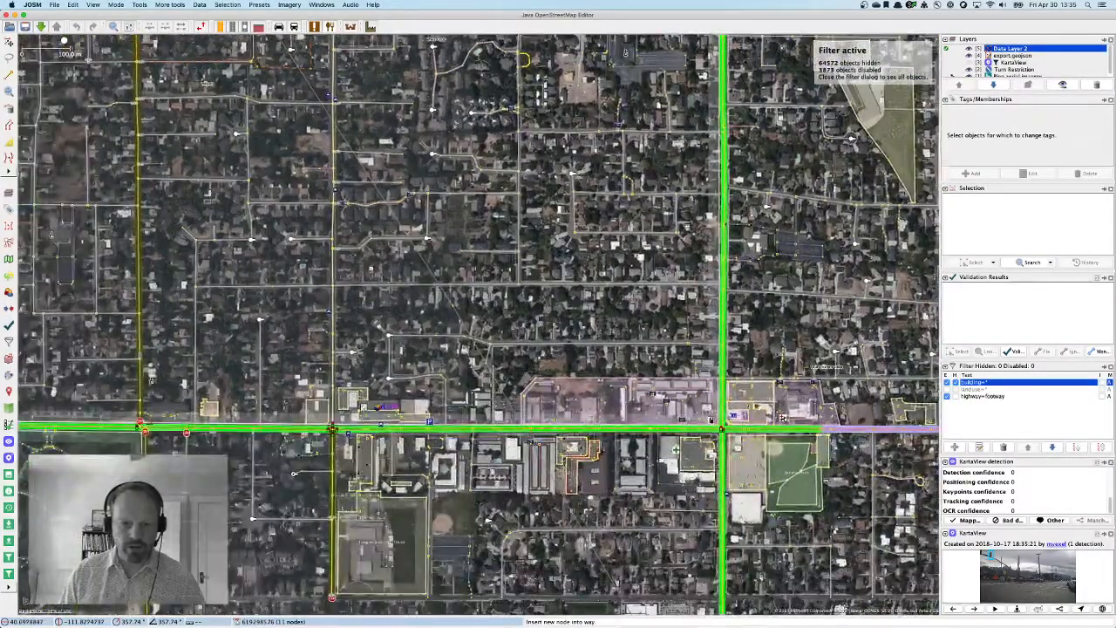
{"action": "scroll", "coordinate": [565, 466], "scroll_direction": "up", "scroll_amount": 4}
{"action": "scroll", "coordinate": [565, 466], "scroll_direction": "down", "scroll_amount": 2}
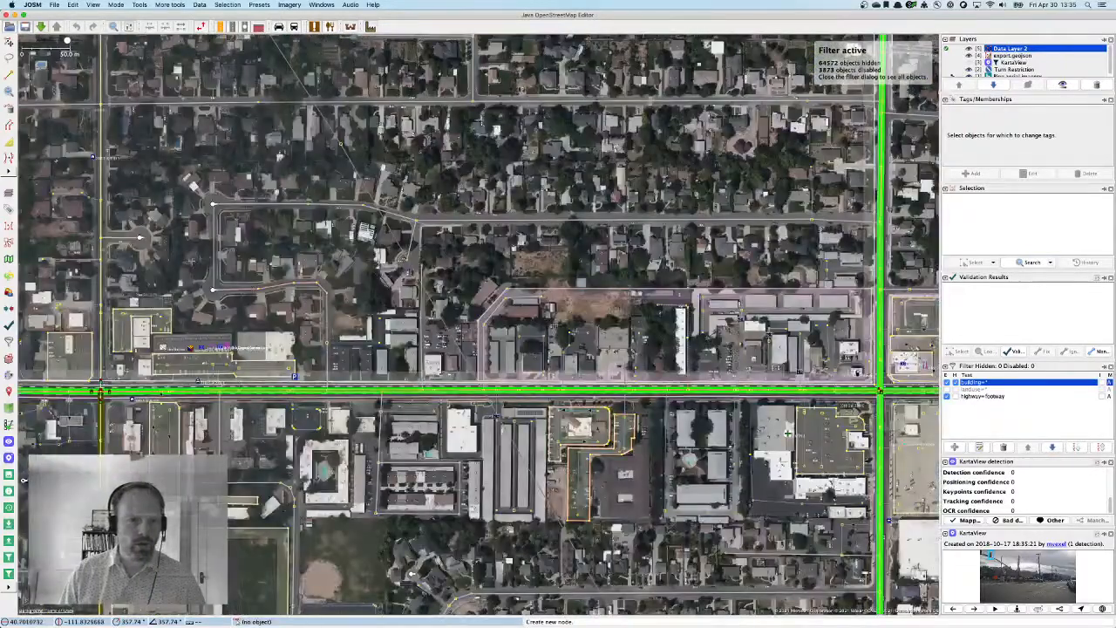
Step: Start a new outline north of the major east-west street and trace it around the commercial buildings northeast of the cross-street intersection
{"action": "left_click", "coordinate": [311, 382]}
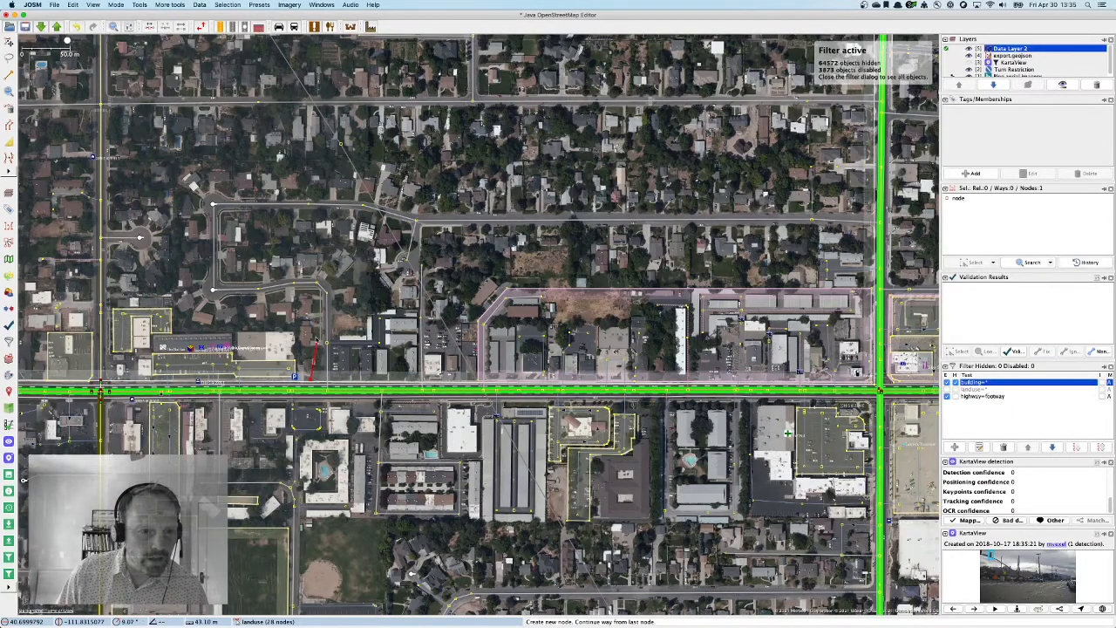
{"action": "key", "text": "Escape"}
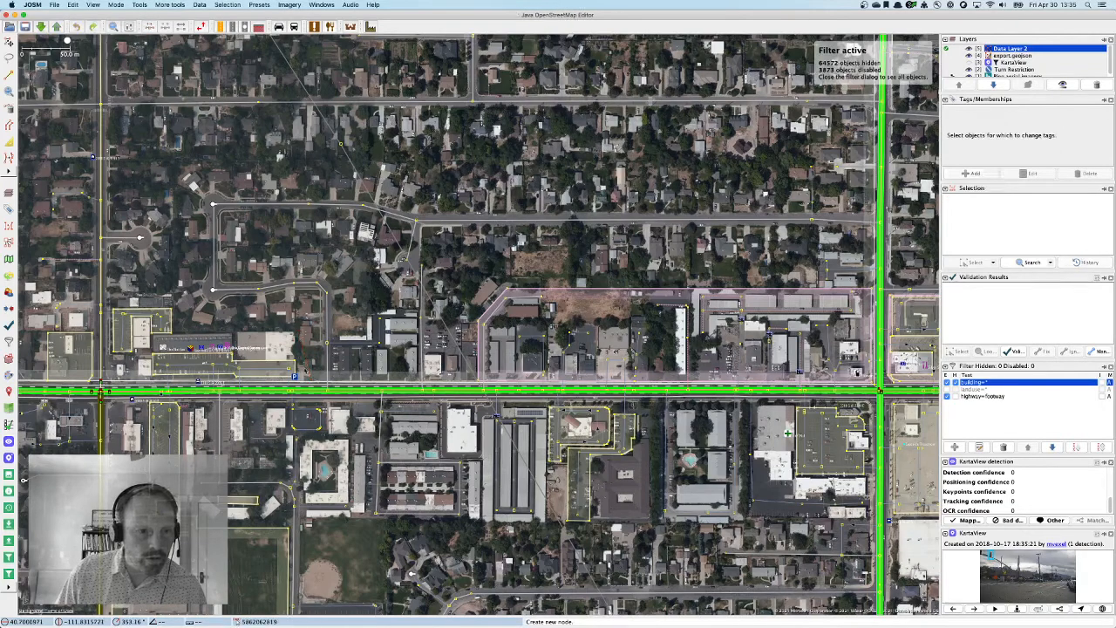
{"action": "left_click", "coordinate": [296, 377]}
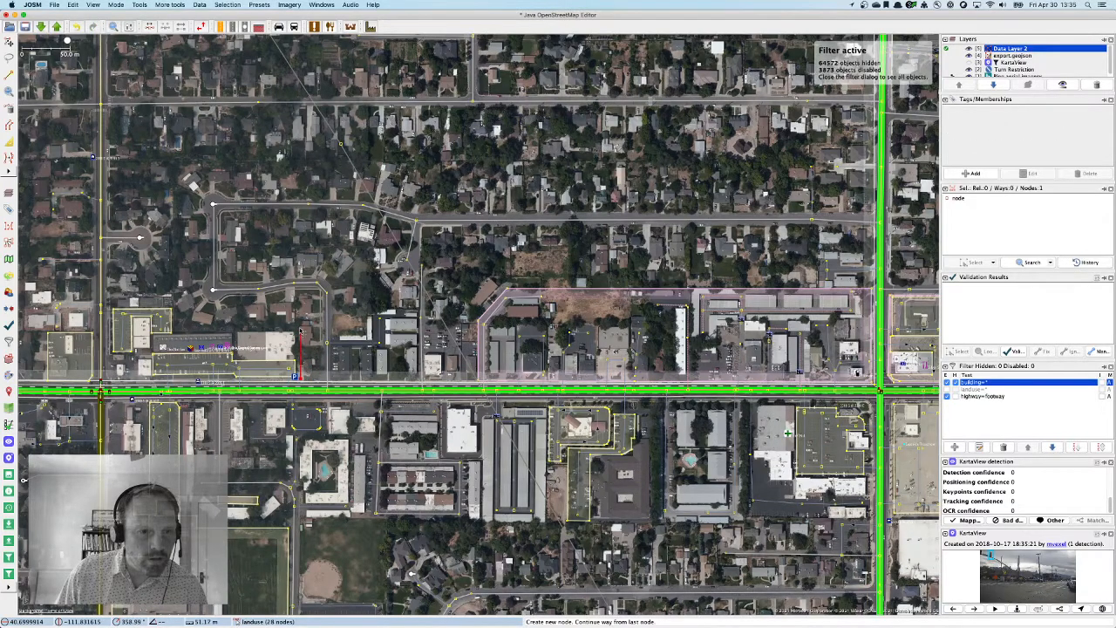
{"action": "left_click", "coordinate": [179, 330]}
{"action": "left_click", "coordinate": [178, 297]}
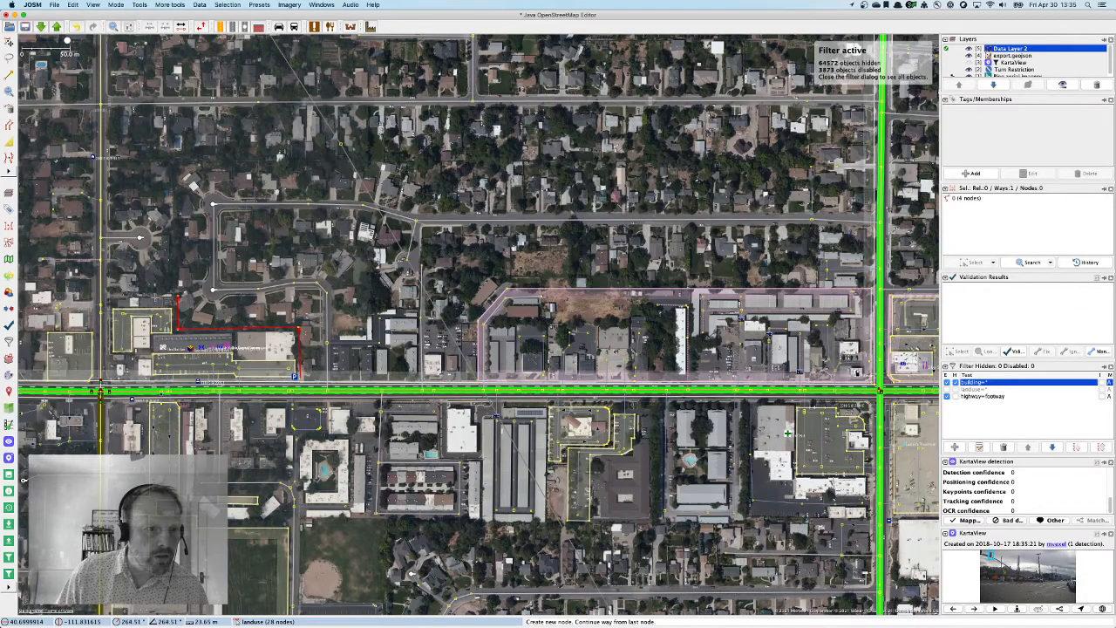
{"action": "left_click", "coordinate": [99, 298]}
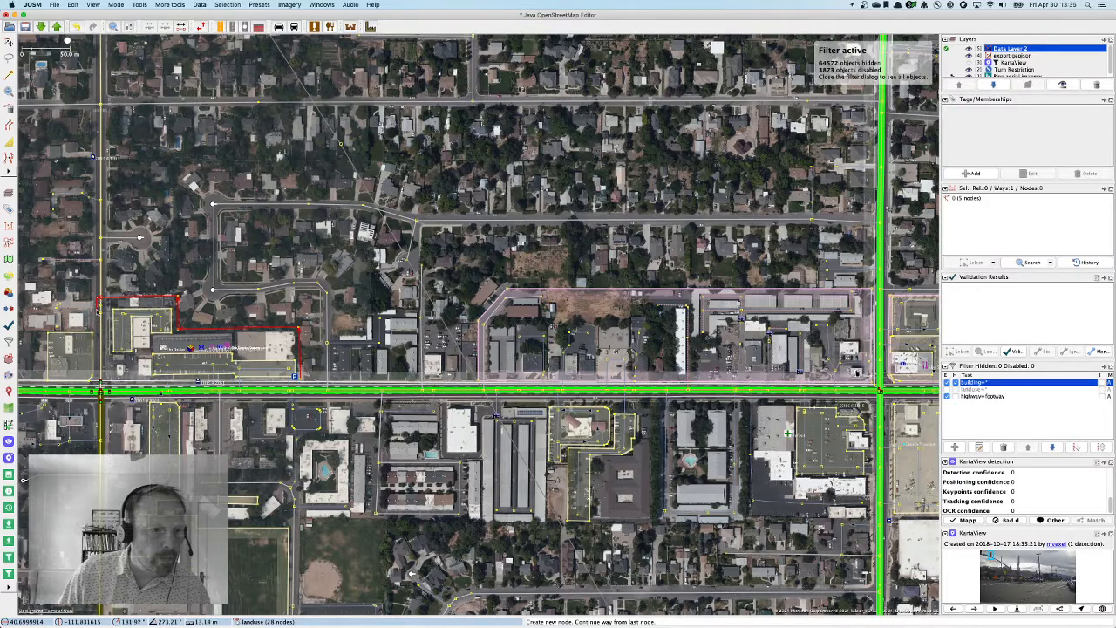
{"action": "left_click", "coordinate": [98, 382]}
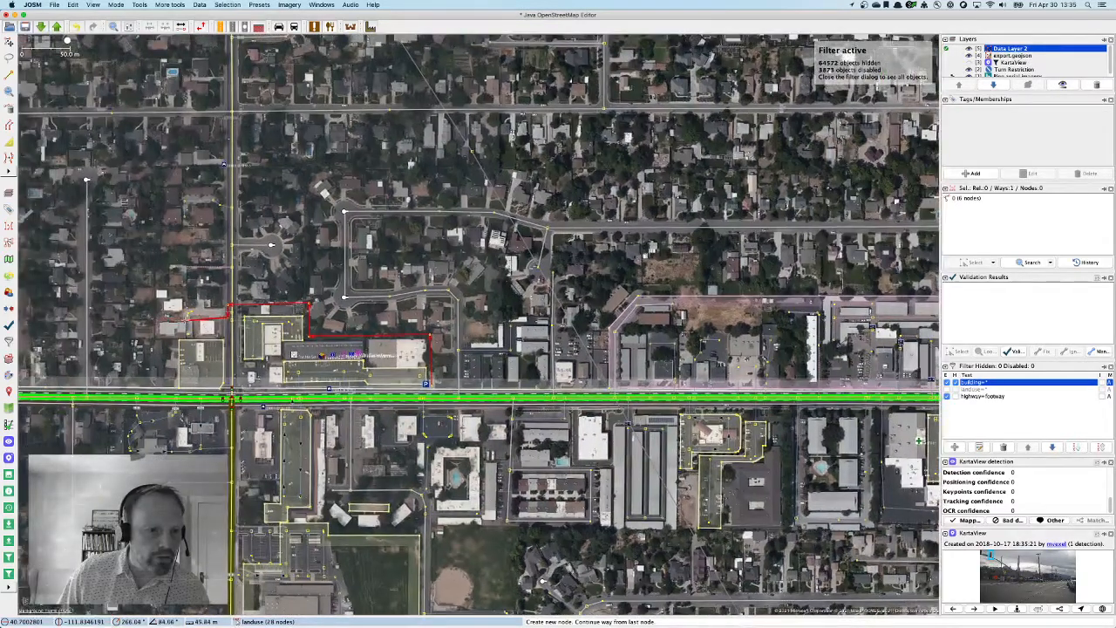
Step: Extend the outline around the properties northwest of the intersection and south to the edge of the major street
{"action": "left_click", "coordinate": [192, 316]}
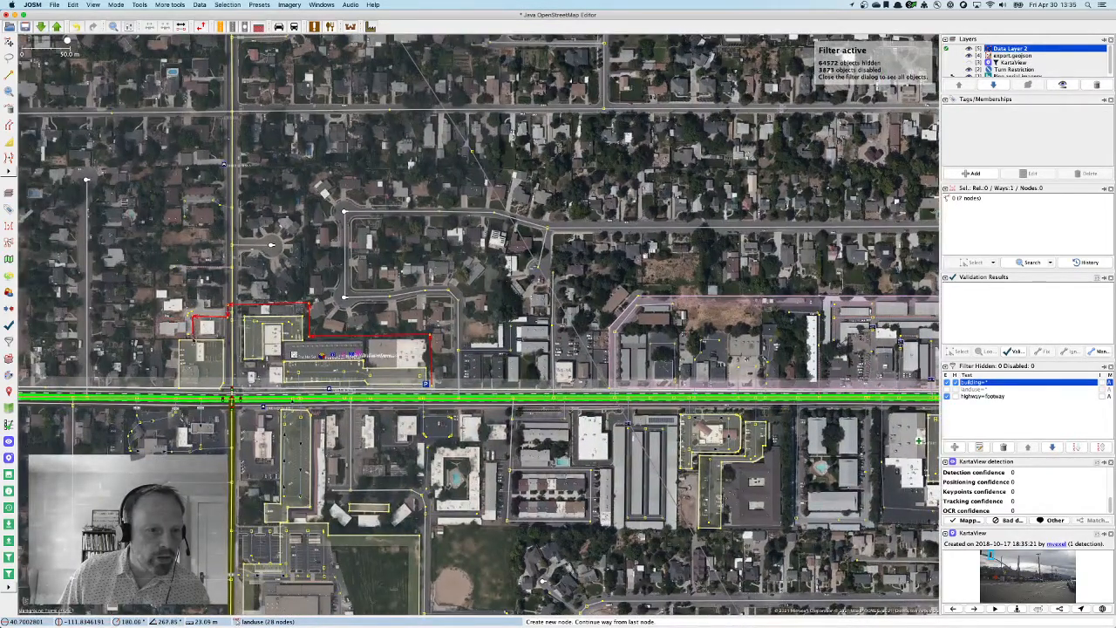
{"action": "left_click", "coordinate": [192, 337]}
{"action": "left_click", "coordinate": [174, 338]}
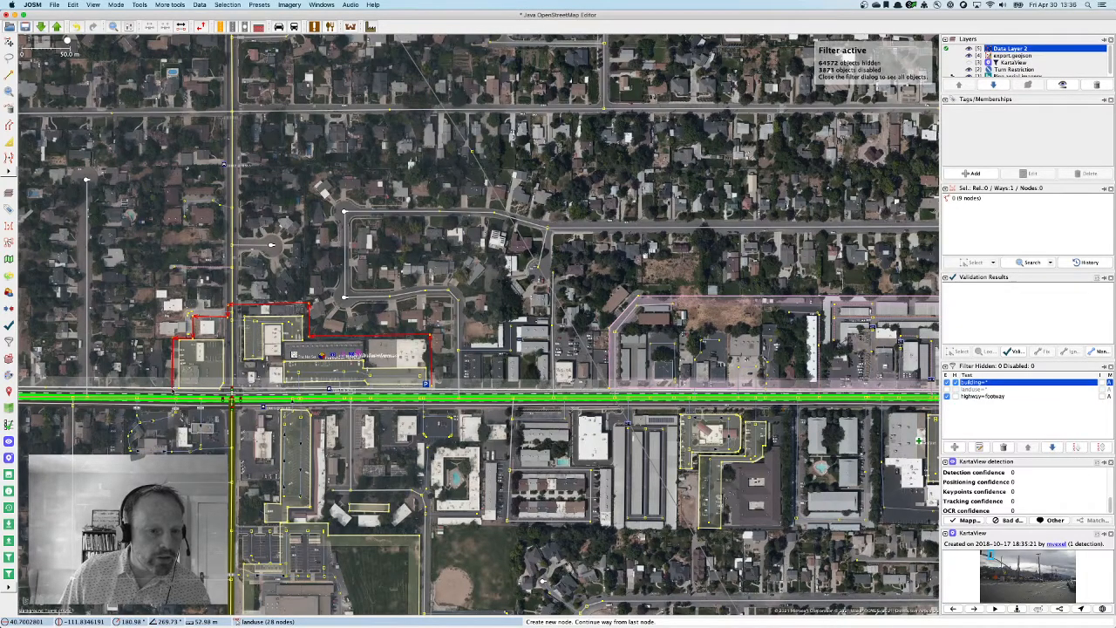
{"action": "left_click", "coordinate": [175, 388]}
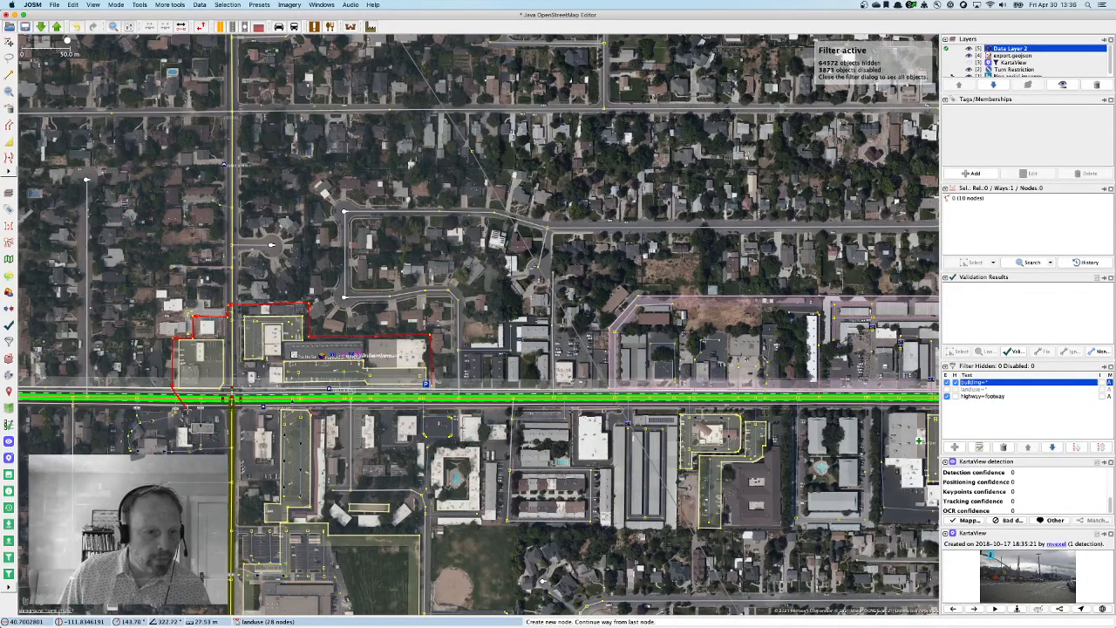
Step: Extend the outline south across the major street and around the commercial property southwest of the intersection to the cross street's east side
{"action": "left_click", "coordinate": [172, 408]}
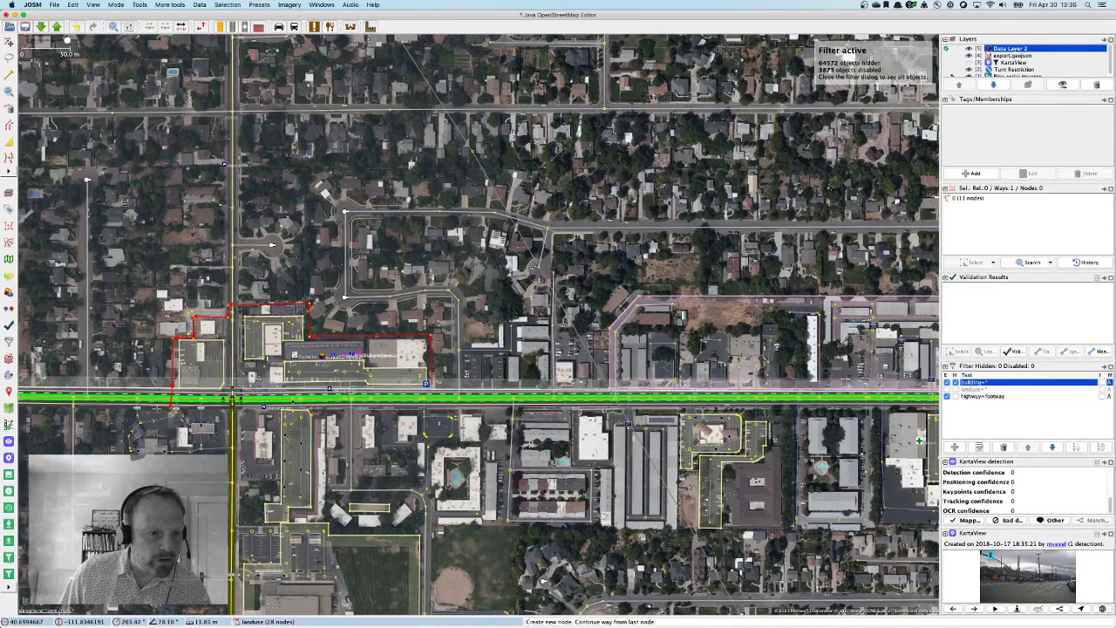
{"action": "left_click", "coordinate": [129, 407]}
{"action": "left_click", "coordinate": [130, 458]}
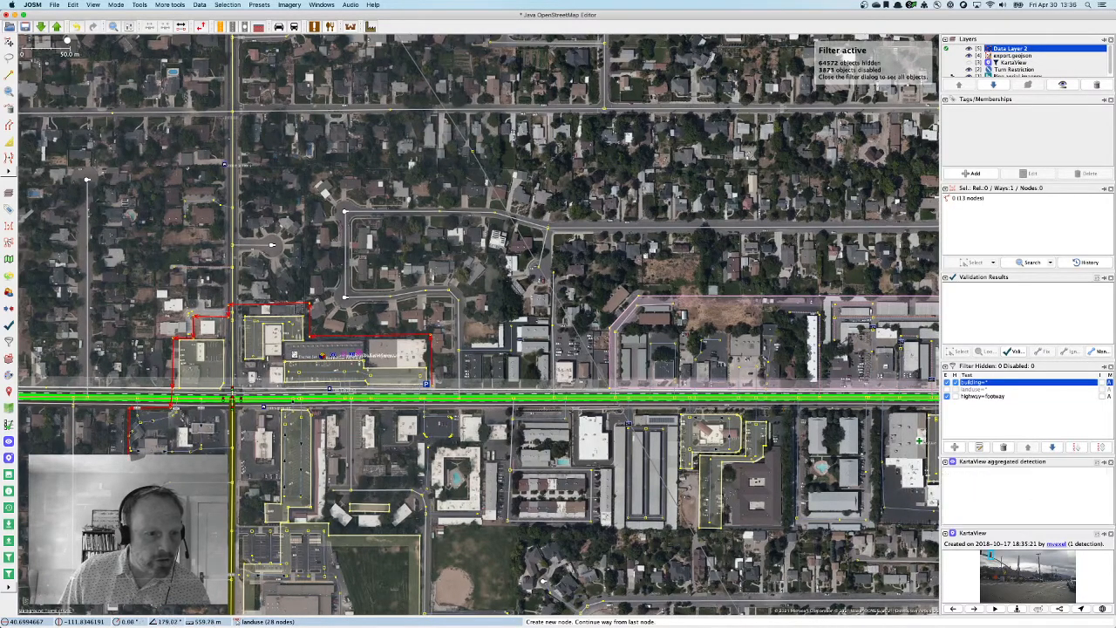
{"action": "left_click", "coordinate": [239, 459]}
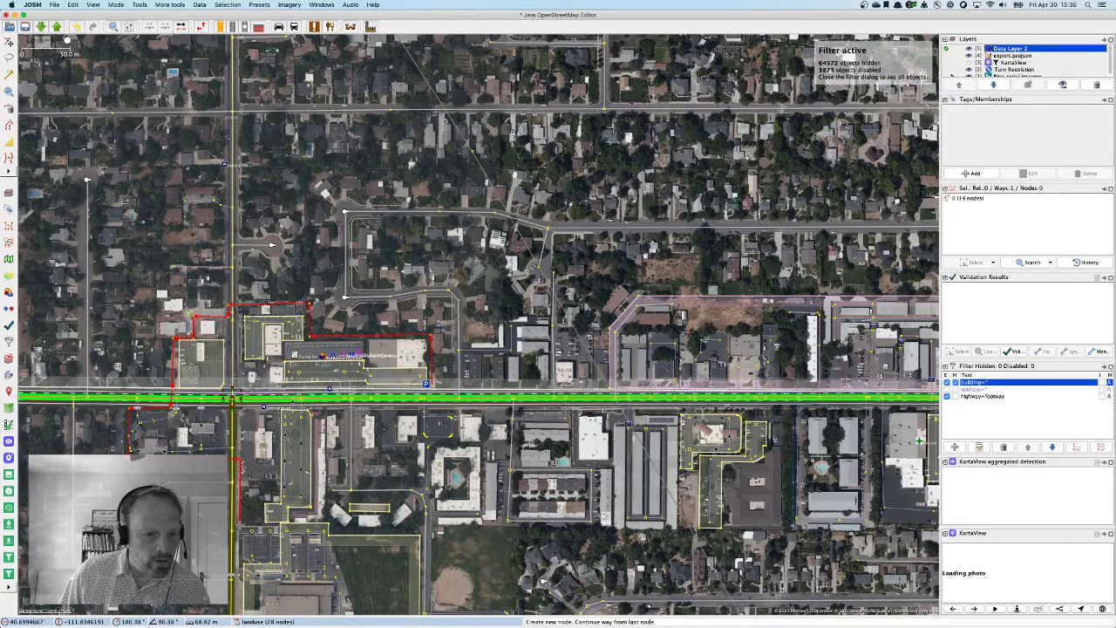
Step: Continue the outline south along the cross street and east along the school's northern boundary, around the buildings, to the ball field's northwest corner
{"action": "left_click_drag", "start_coordinate": [250, 509], "coordinate": [267, 374]}
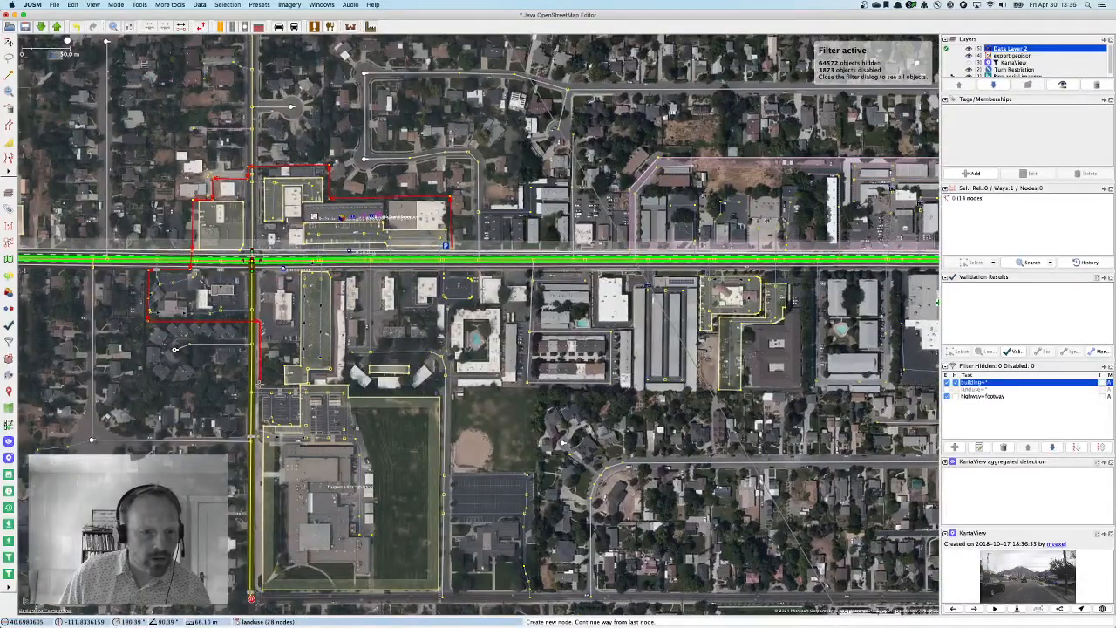
{"action": "left_click", "coordinate": [259, 384]}
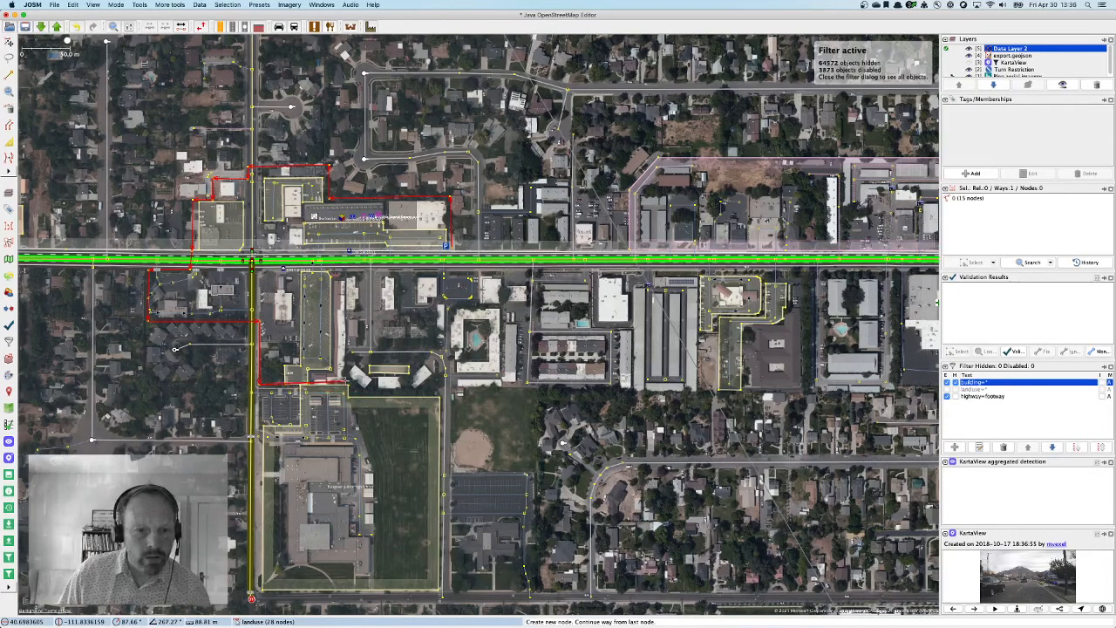
{"action": "left_click", "coordinate": [346, 382]}
{"action": "left_click", "coordinate": [349, 362]}
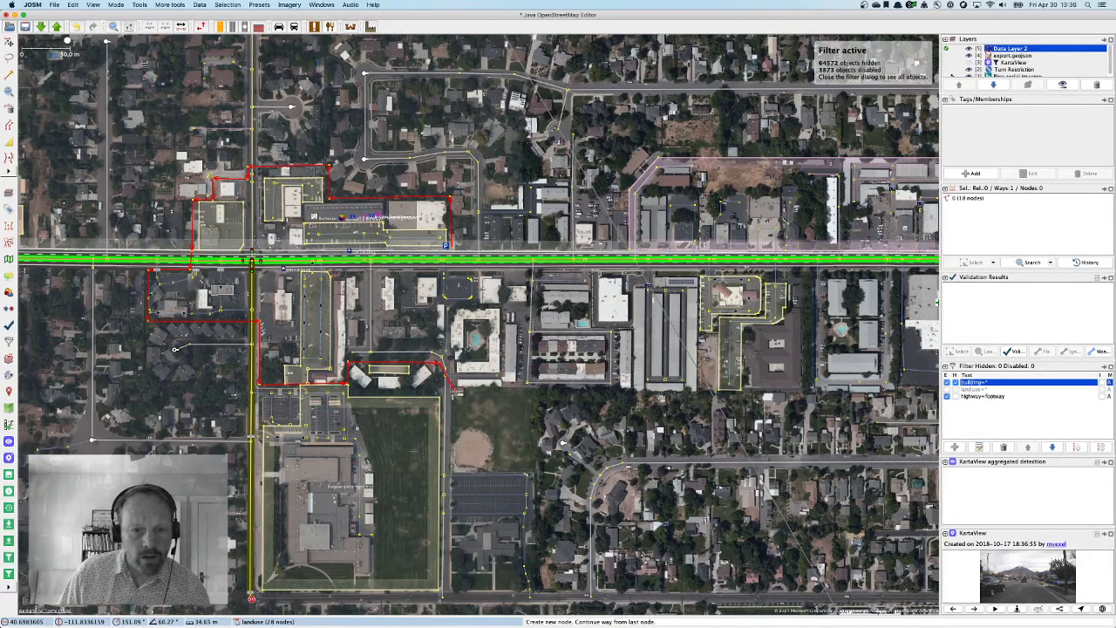
{"action": "left_click", "coordinate": [454, 393]}
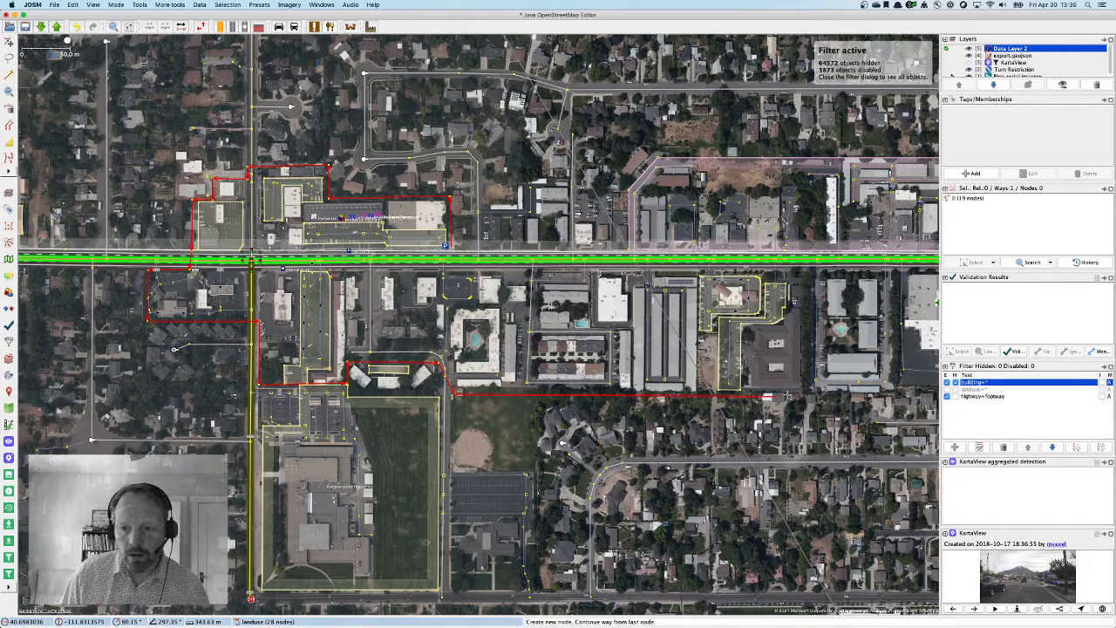
Step: Trace the properties' rear boundary east to the next major north-south road, return along the major street's south side, and close the outline
{"action": "left_click_drag", "start_coordinate": [789, 395], "coordinate": [634, 401]}
{"action": "left_click_drag", "start_coordinate": [742, 399], "coordinate": [627, 400]}
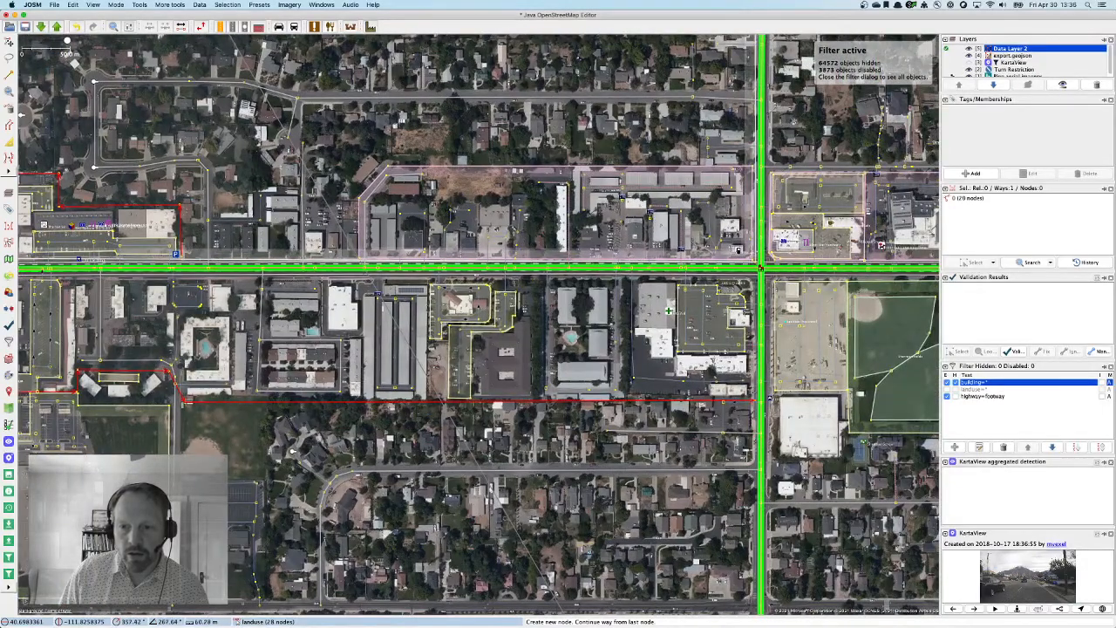
{"action": "left_click", "coordinate": [755, 401]}
{"action": "left_click", "coordinate": [757, 278]}
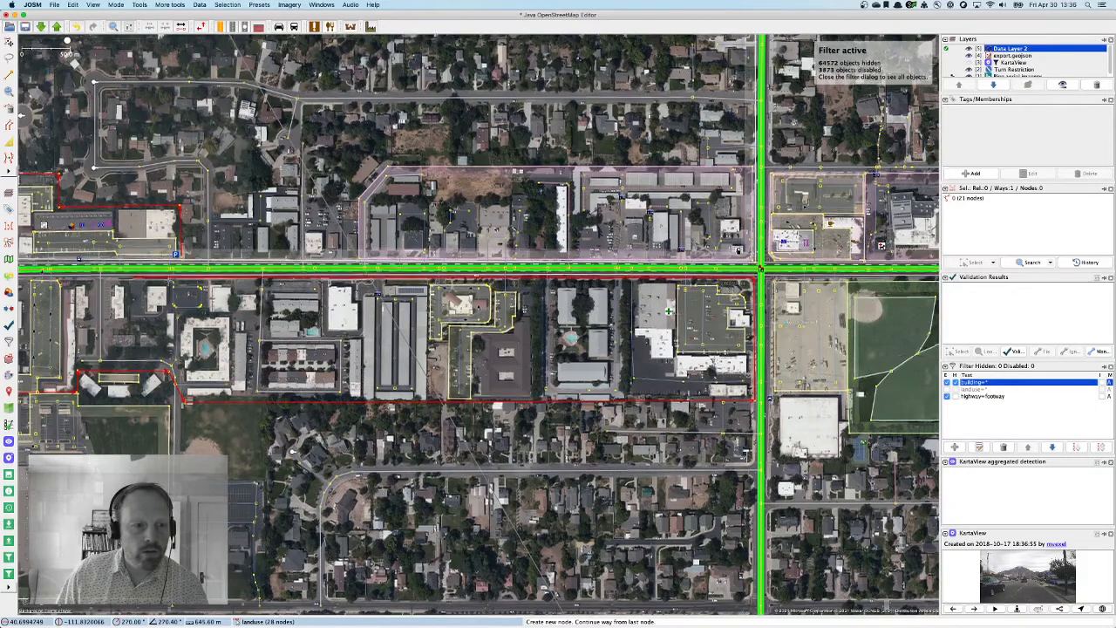
{"action": "left_click_drag", "start_coordinate": [419, 349], "coordinate": [689, 357]}
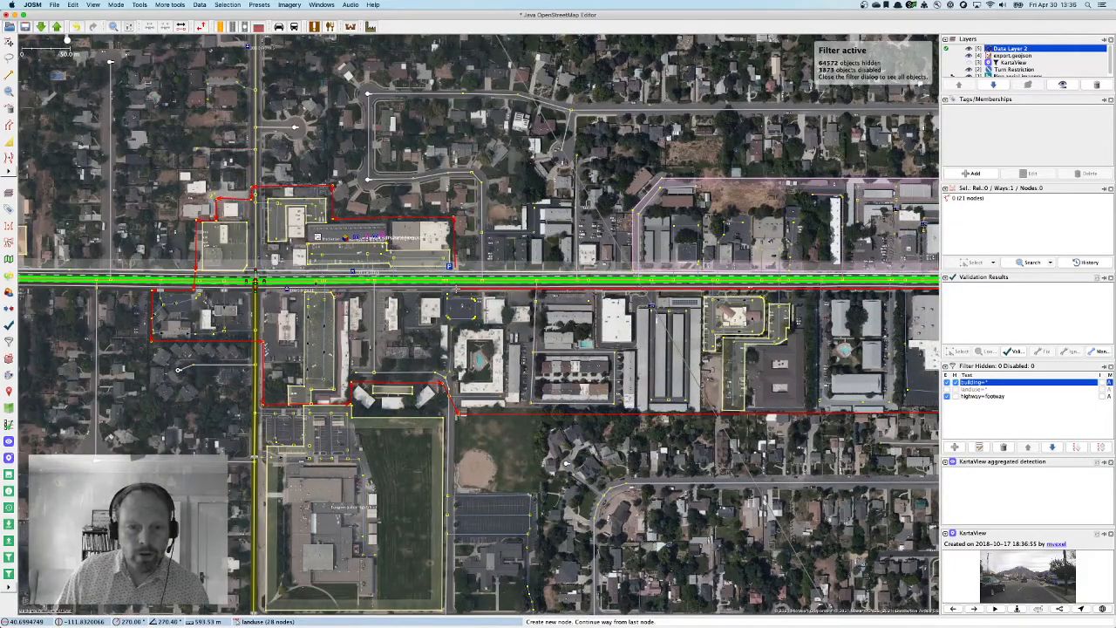
{"action": "left_click", "coordinate": [456, 288]}
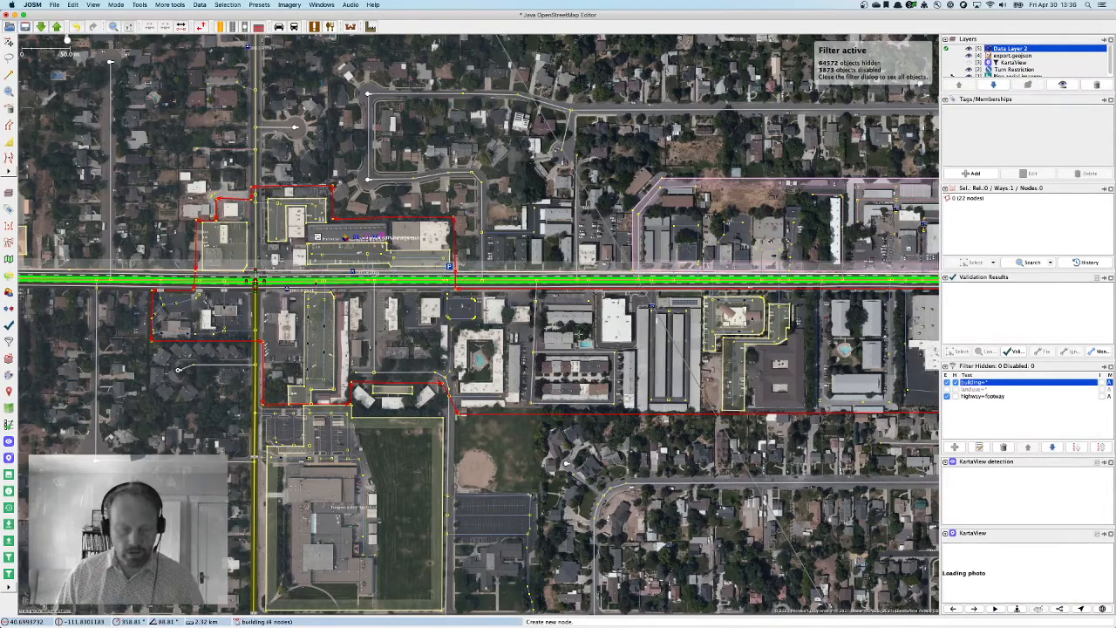
Step: Tag the closed outline with the Geography/Land use/Commercial preset, leaving the name empty
{"action": "key", "text": "F3"}
{"action": "type", "text": "comm"}
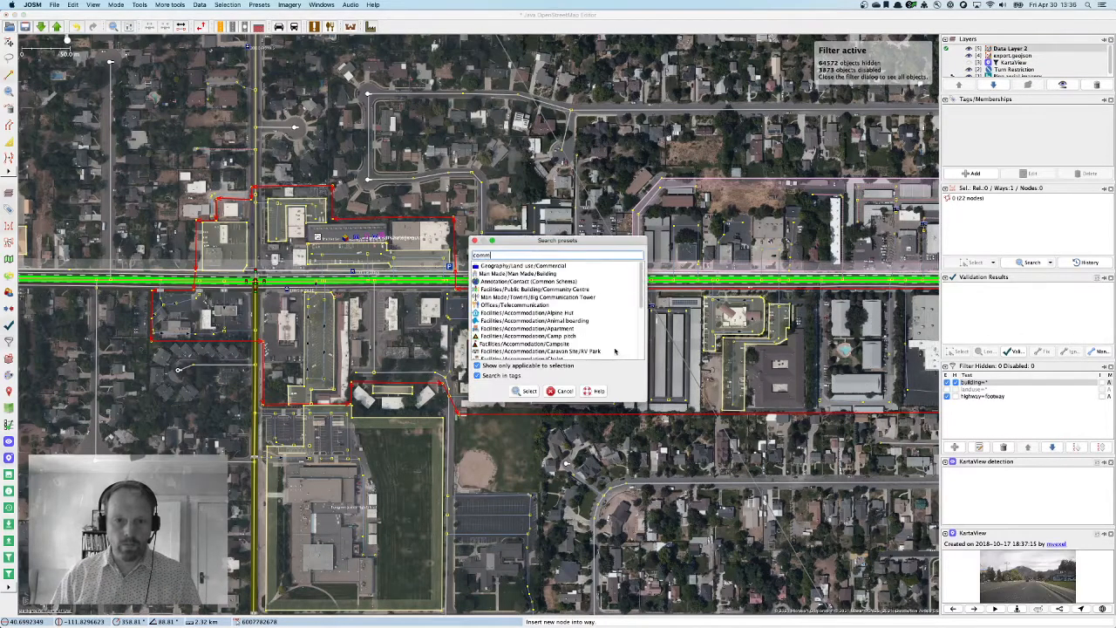
{"action": "key", "text": "Return"}
{"action": "key", "text": "Return"}
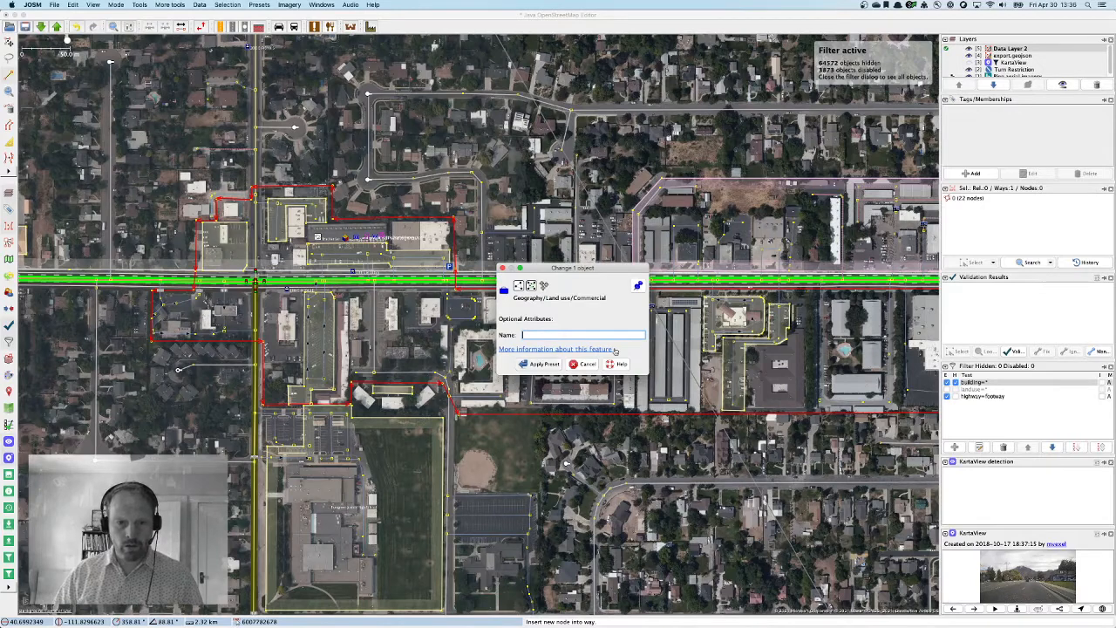
Step: Upload the commercial area to OpenStreetMap with the changeset comment "add land use in SLC" and Bing as source
{"action": "key", "text": "ctrl+shift+Up"}
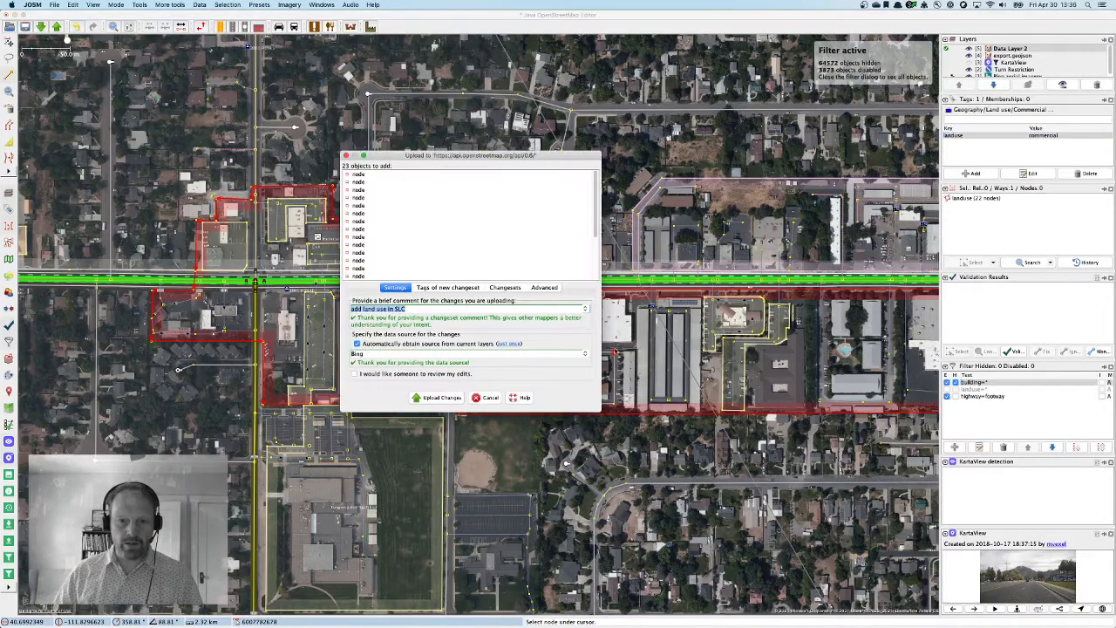
{"action": "key", "text": "alt+shift+Left"}
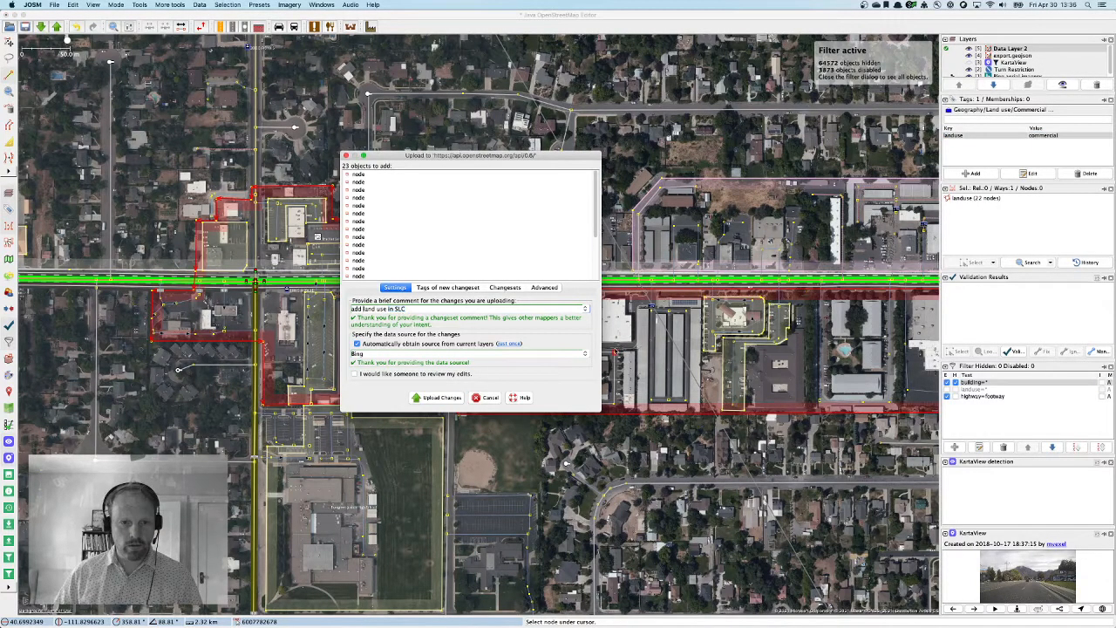
{"action": "key", "text": "ctrl+Return"}
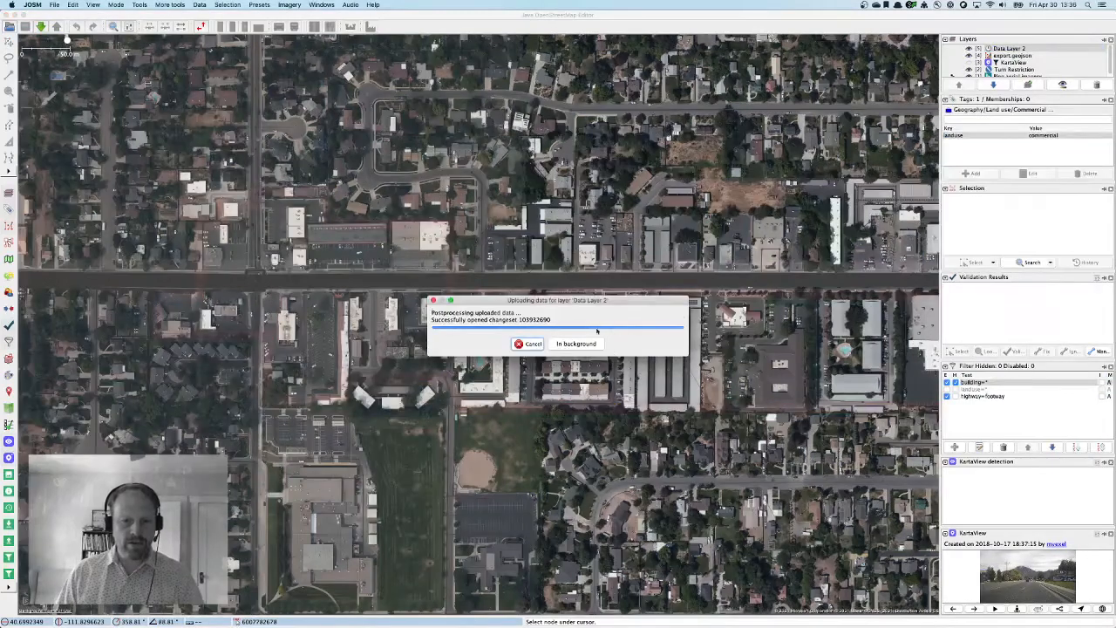
Step: Switch to the OpenStreetMap website in Microsoft Edge and locate the mapped neighbourhood north of 3300 South in Millcreek
{"action": "key", "text": "super+Tab"}
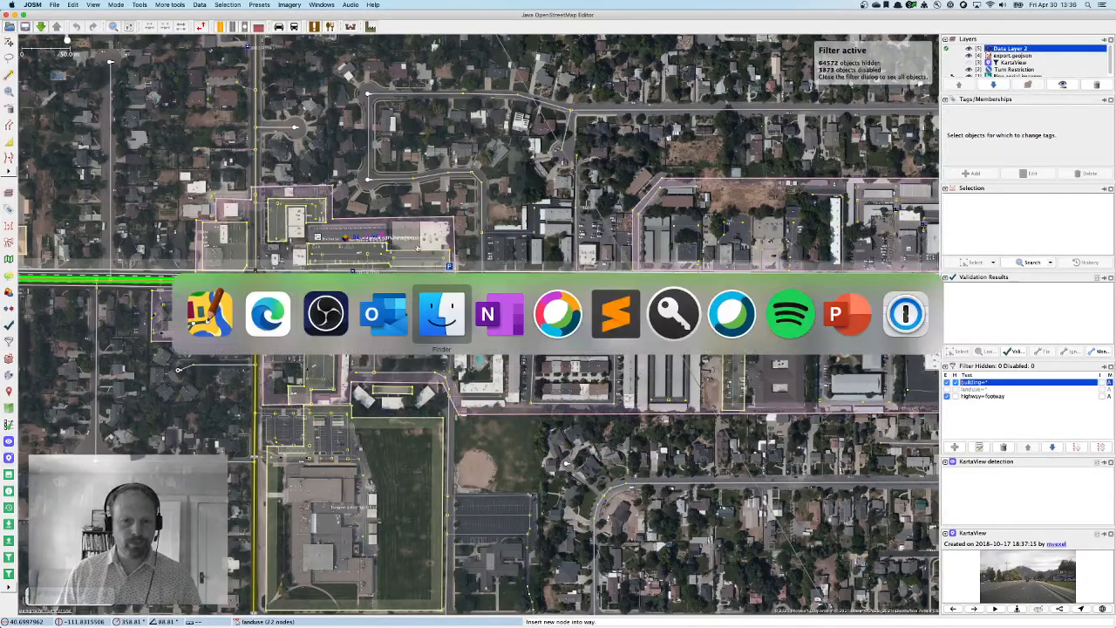
{"action": "left_click", "coordinate": [277, 307]}
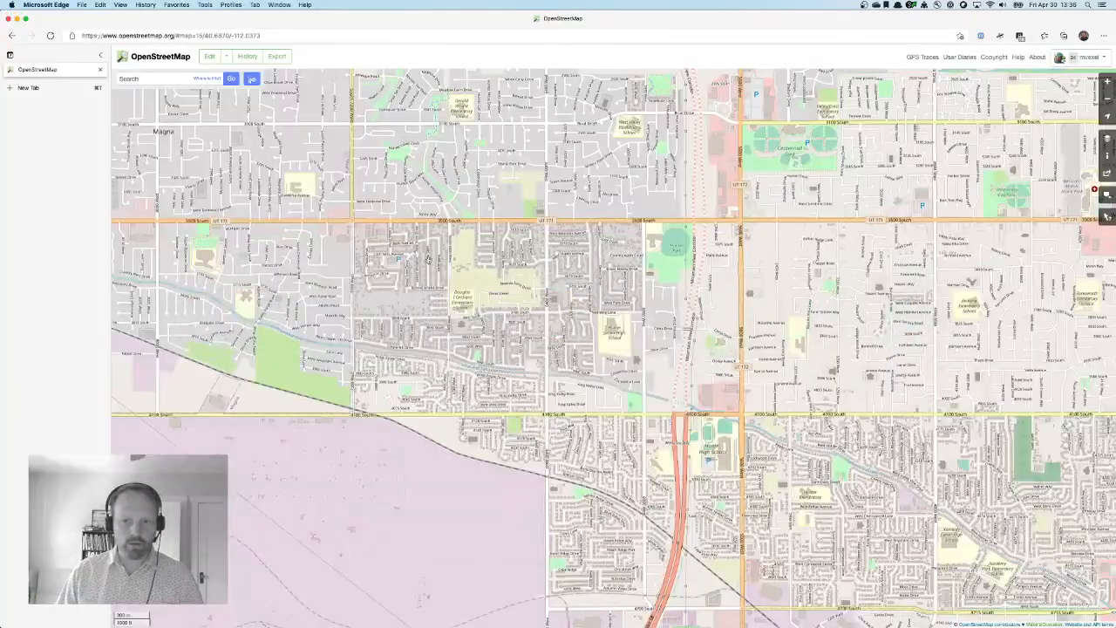
{"action": "scroll", "coordinate": [845, 479], "scroll_direction": "down", "scroll_amount": 5}
{"action": "scroll", "coordinate": [753, 431], "scroll_direction": "up", "scroll_amount": 5}
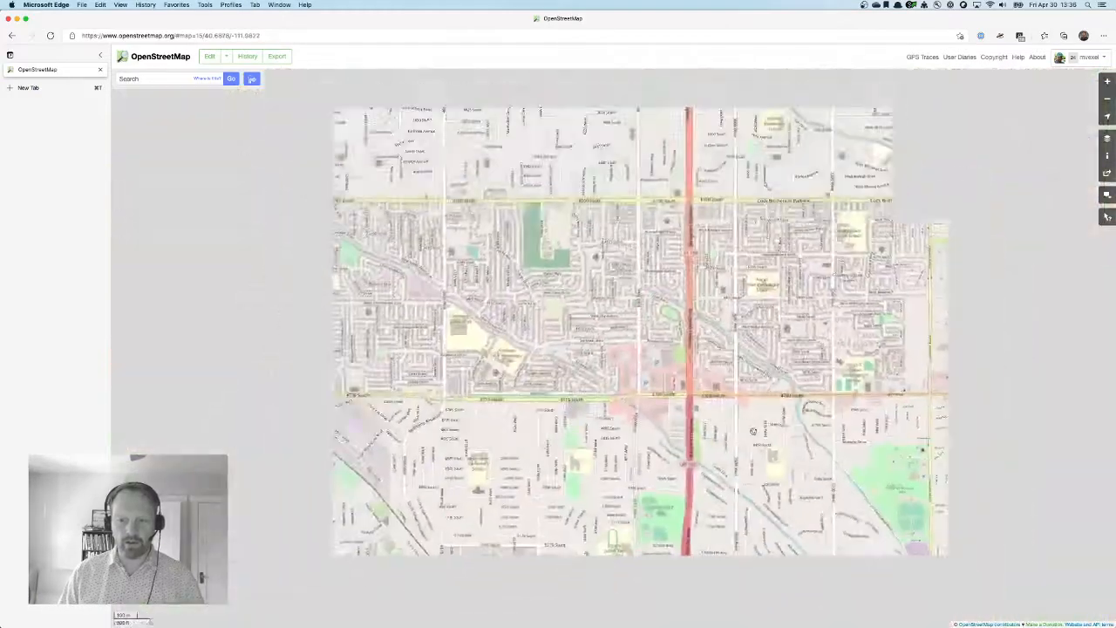
{"action": "scroll", "coordinate": [753, 431], "scroll_direction": "down", "scroll_amount": 3}
{"action": "left_click_drag", "start_coordinate": [754, 430], "coordinate": [394, 165]}
{"action": "left_click_drag", "start_coordinate": [953, 408], "coordinate": [648, 378]}
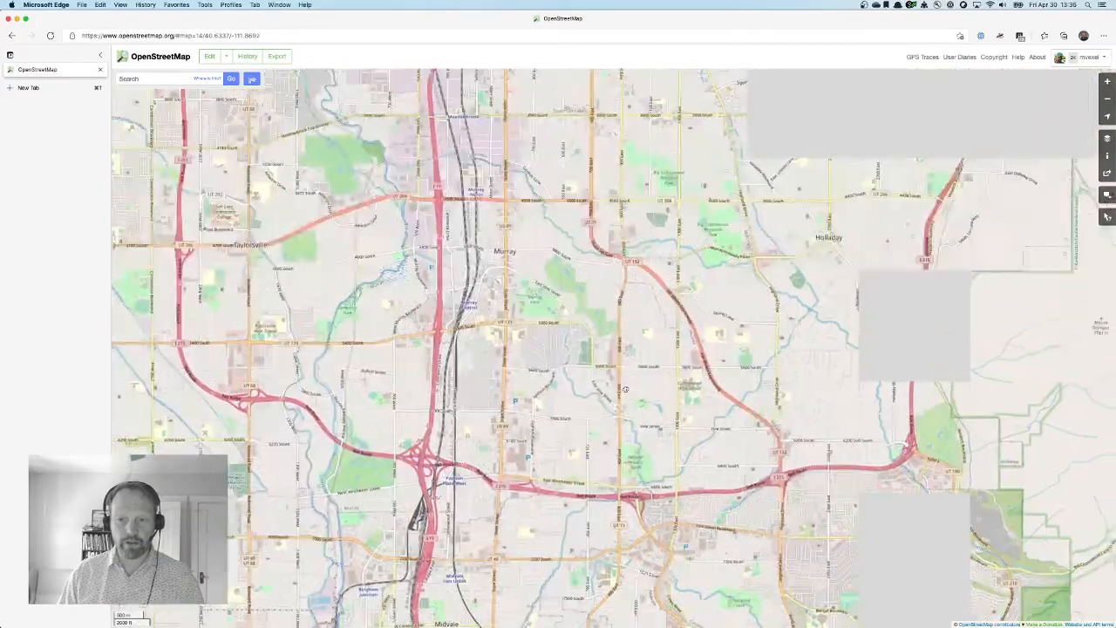
{"action": "left_click_drag", "start_coordinate": [689, 262], "coordinate": [671, 488]}
{"action": "left_click_drag", "start_coordinate": [662, 288], "coordinate": [654, 514]}
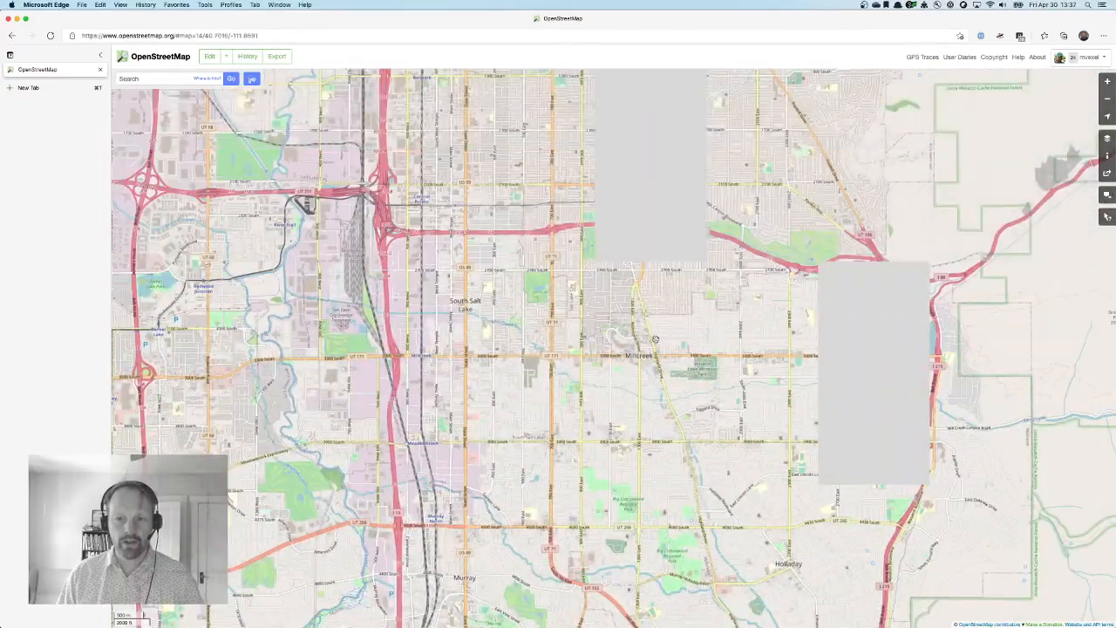
{"action": "scroll", "coordinate": [655, 337], "scroll_direction": "up", "scroll_amount": 2}
{"action": "left_click_drag", "start_coordinate": [750, 314], "coordinate": [572, 383]}
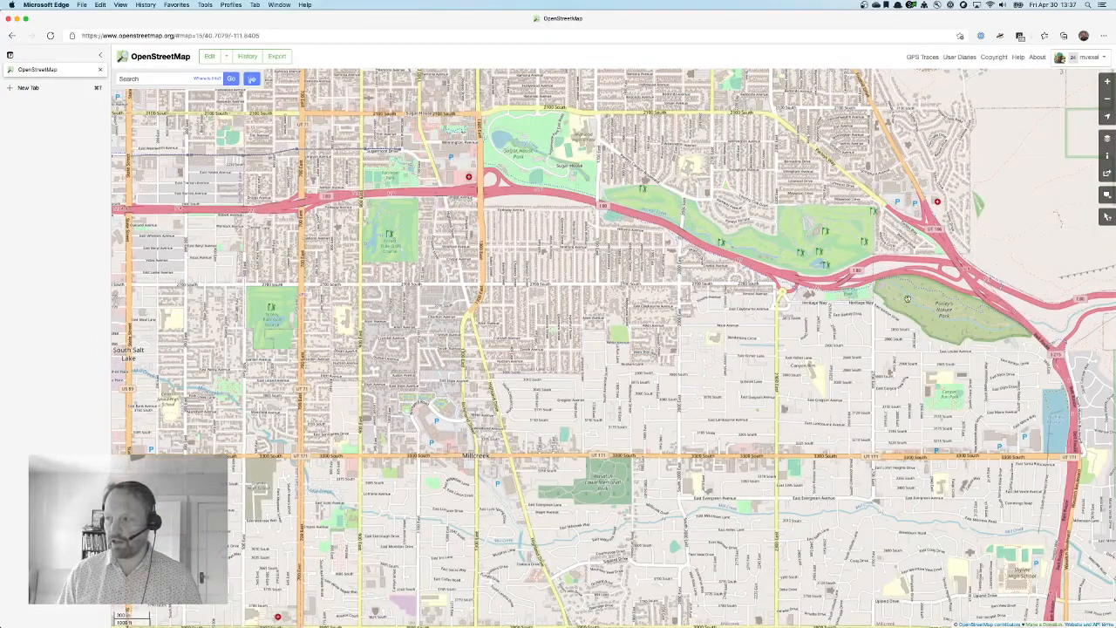
Step: Examine how the uploaded residential land use renders between 2700 South and 3300 South, and check the commercial strip along 3300 South
{"action": "scroll", "coordinate": [608, 278], "scroll_direction": "up", "scroll_amount": 1}
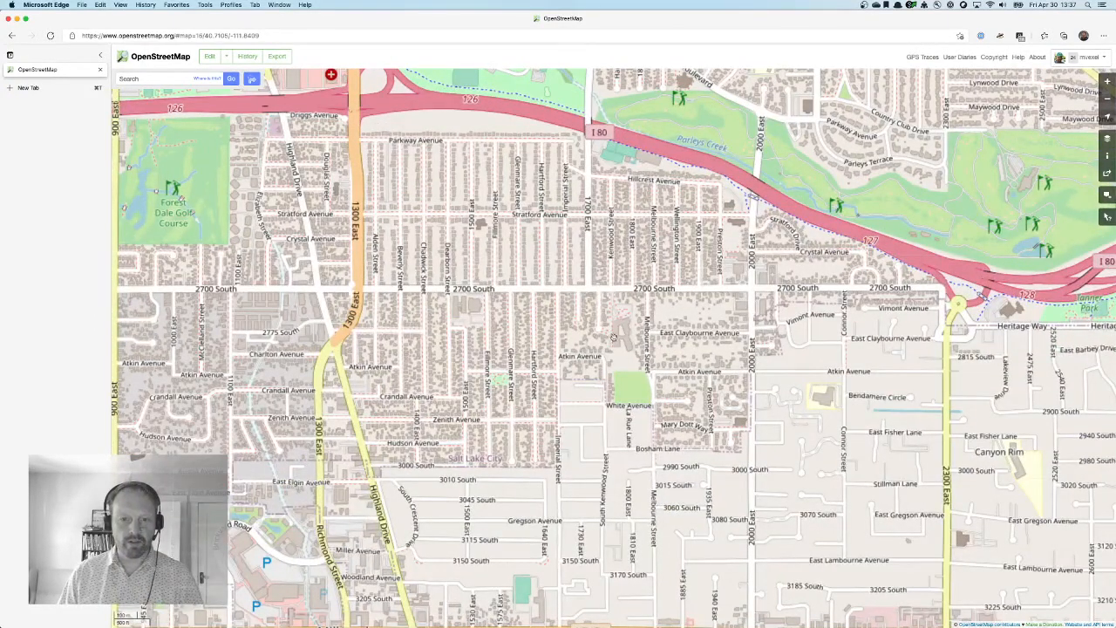
{"action": "left_click_drag", "start_coordinate": [616, 486], "coordinate": [582, 343]}
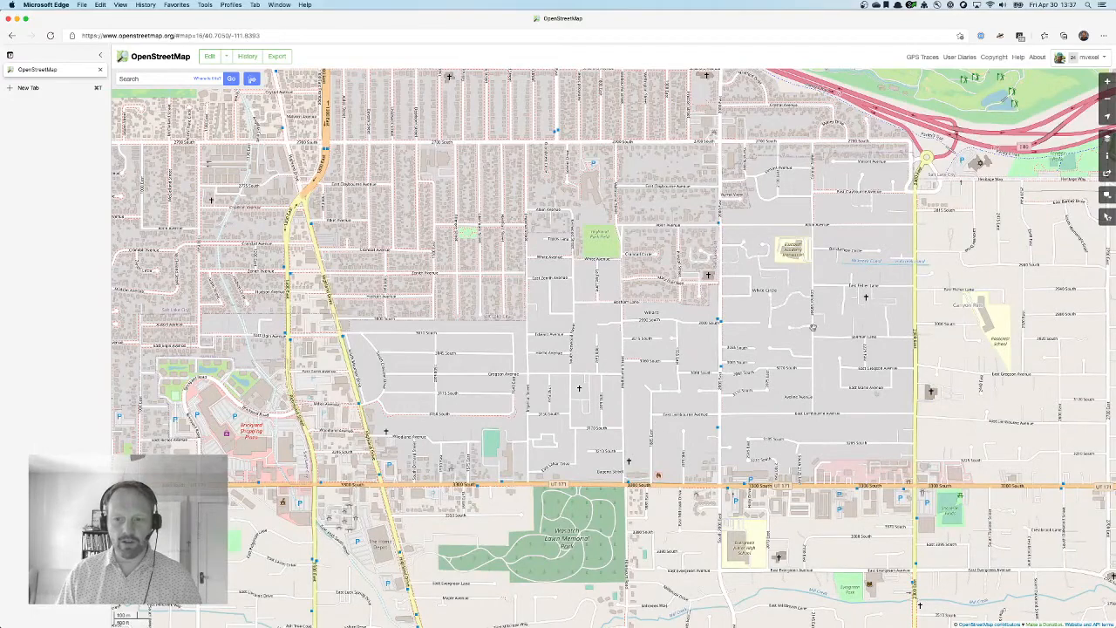
{"action": "left_click_drag", "start_coordinate": [582, 168], "coordinate": [646, 333]}
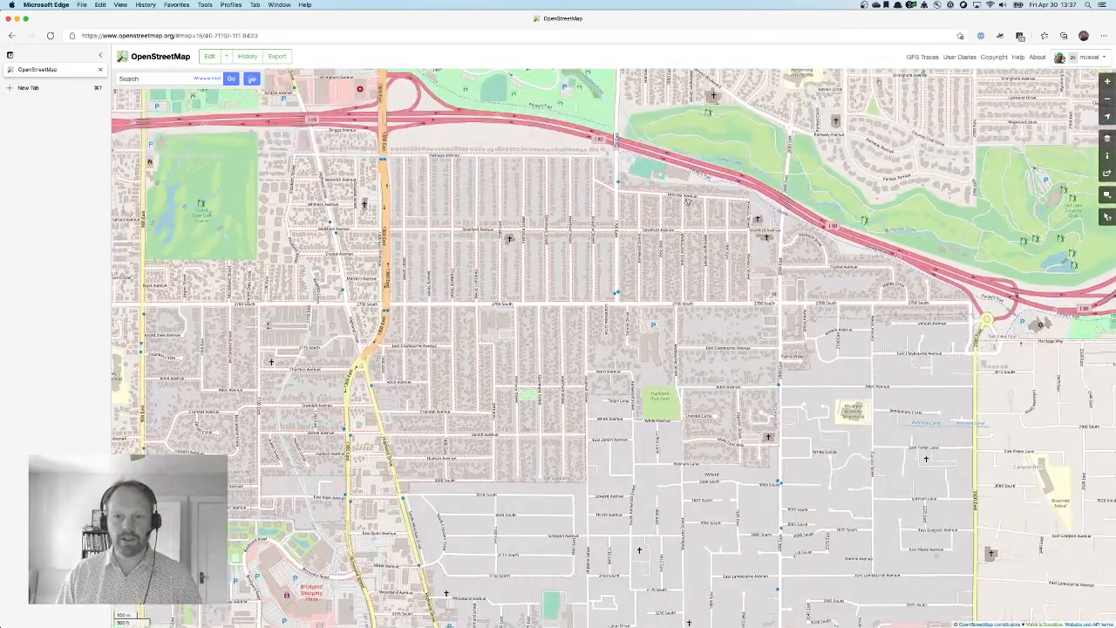
{"action": "left_click_drag", "start_coordinate": [913, 434], "coordinate": [850, 359]}
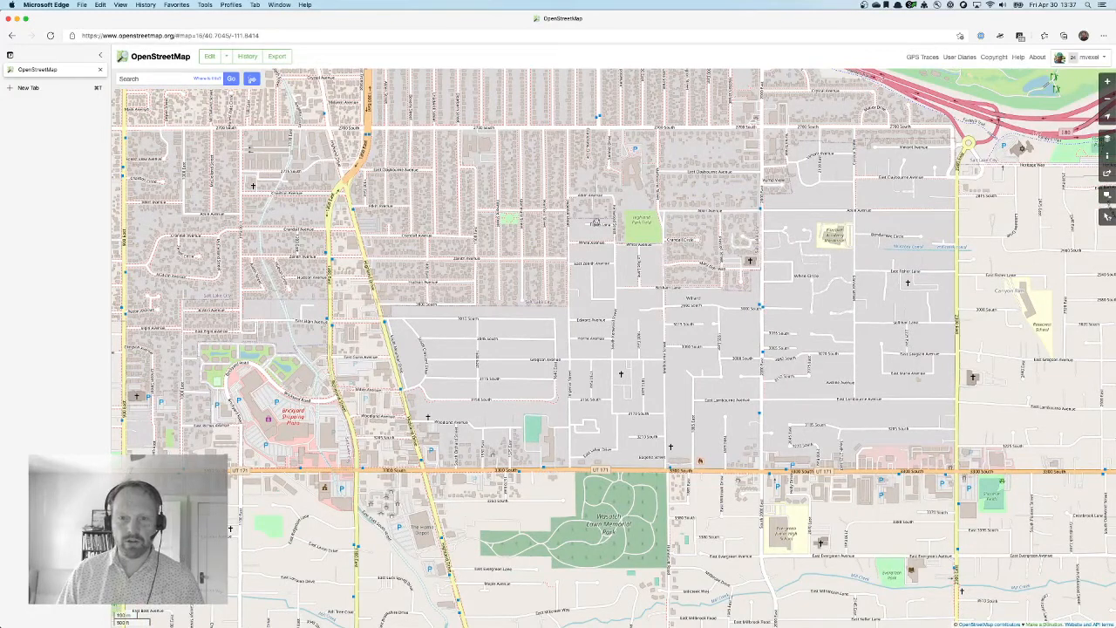
{"action": "left_click_drag", "start_coordinate": [897, 462], "coordinate": [815, 400]}
{"action": "scroll", "coordinate": [744, 440], "scroll_direction": "down", "scroll_amount": 2}
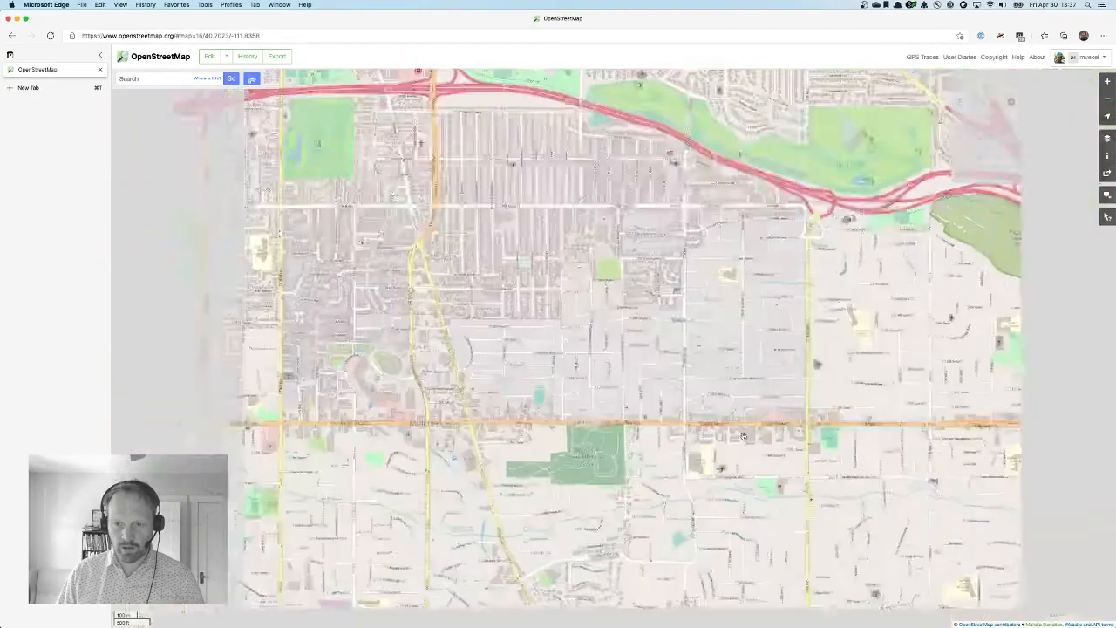
{"action": "scroll", "coordinate": [742, 430], "scroll_direction": "up", "scroll_amount": 2}
{"action": "scroll", "coordinate": [741, 427], "scroll_direction": "up", "scroll_amount": 2}
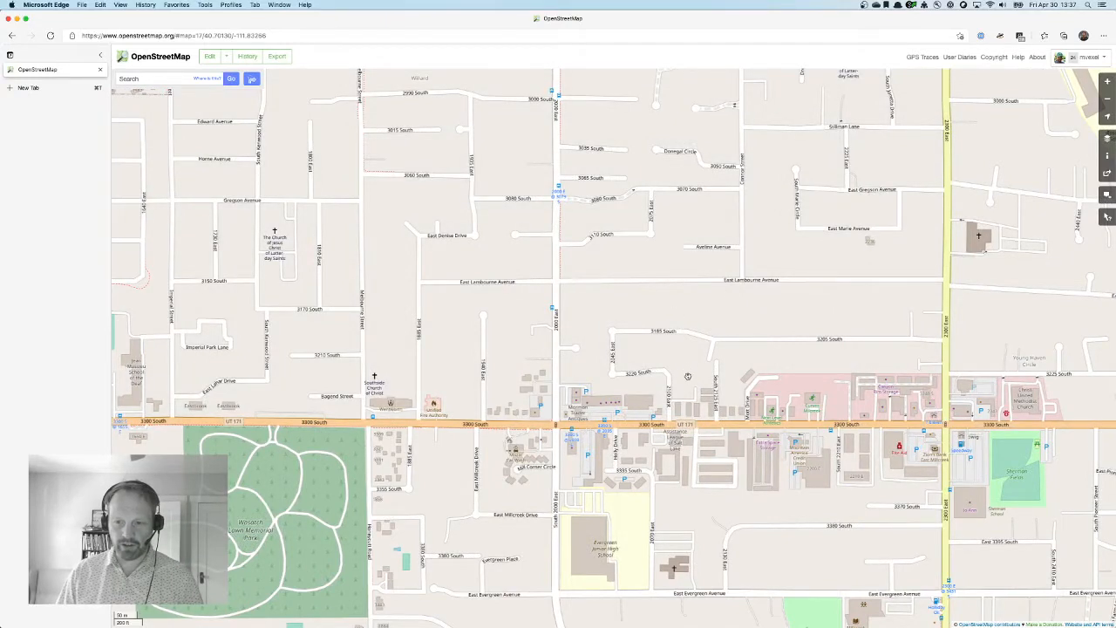
Step: Reload the map and examine the rendering of the new commercial area along 3300 South and the residential areas north of it
{"action": "key", "text": "super+r"}
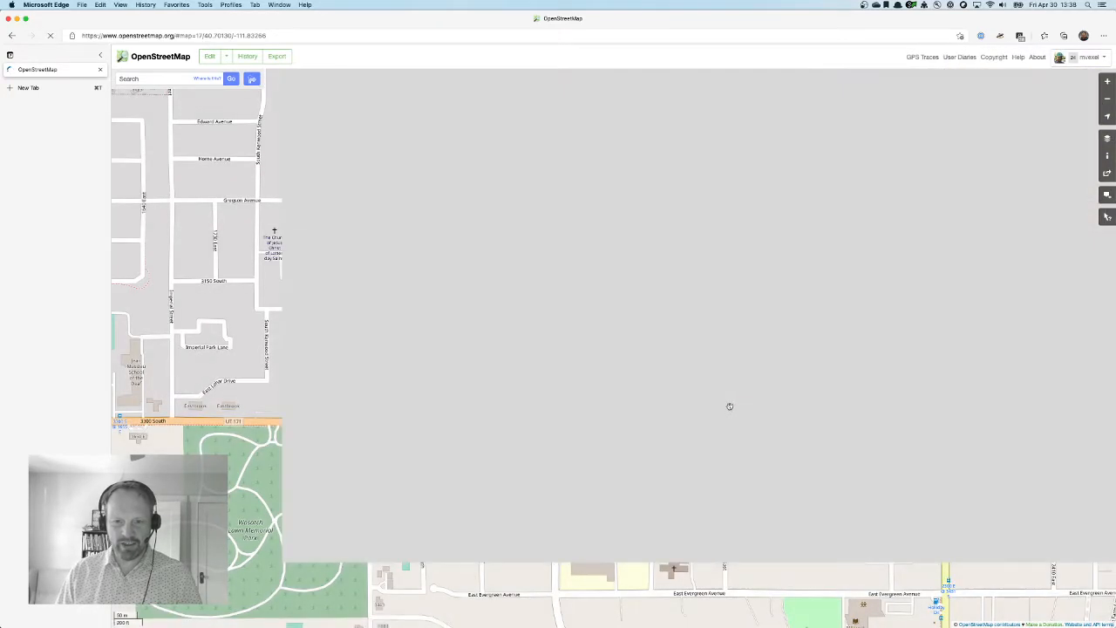
{"action": "scroll", "coordinate": [668, 383], "scroll_direction": "up", "scroll_amount": 3}
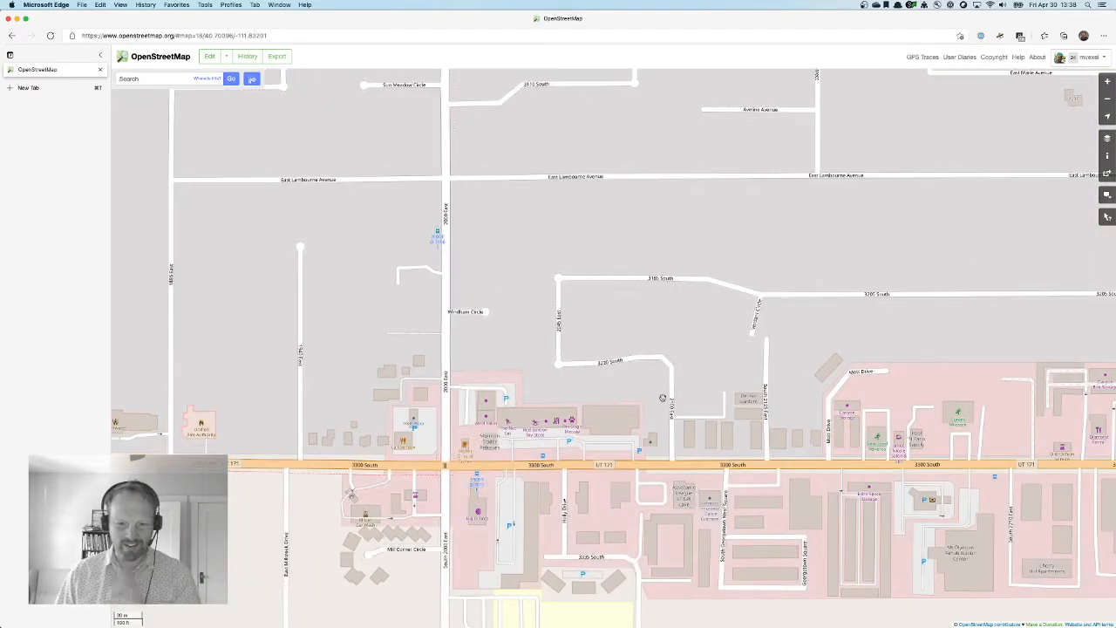
{"action": "left_click_drag", "start_coordinate": [674, 421], "coordinate": [655, 332]}
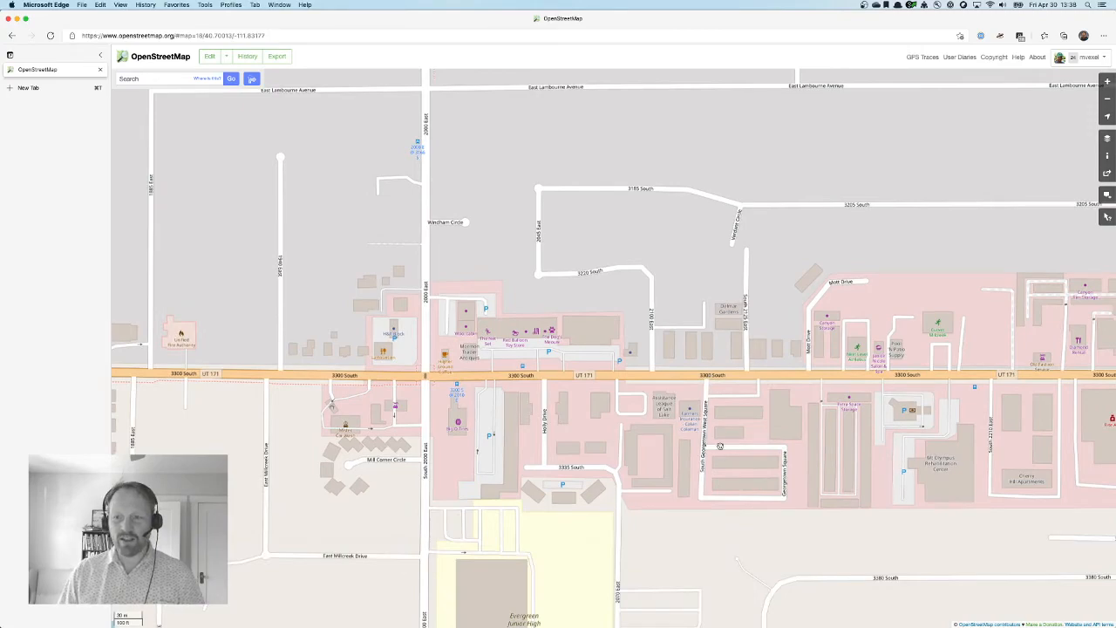
{"action": "left_click_drag", "start_coordinate": [567, 262], "coordinate": [781, 400]}
{"action": "scroll", "coordinate": [697, 354], "scroll_direction": "down", "scroll_amount": 2}
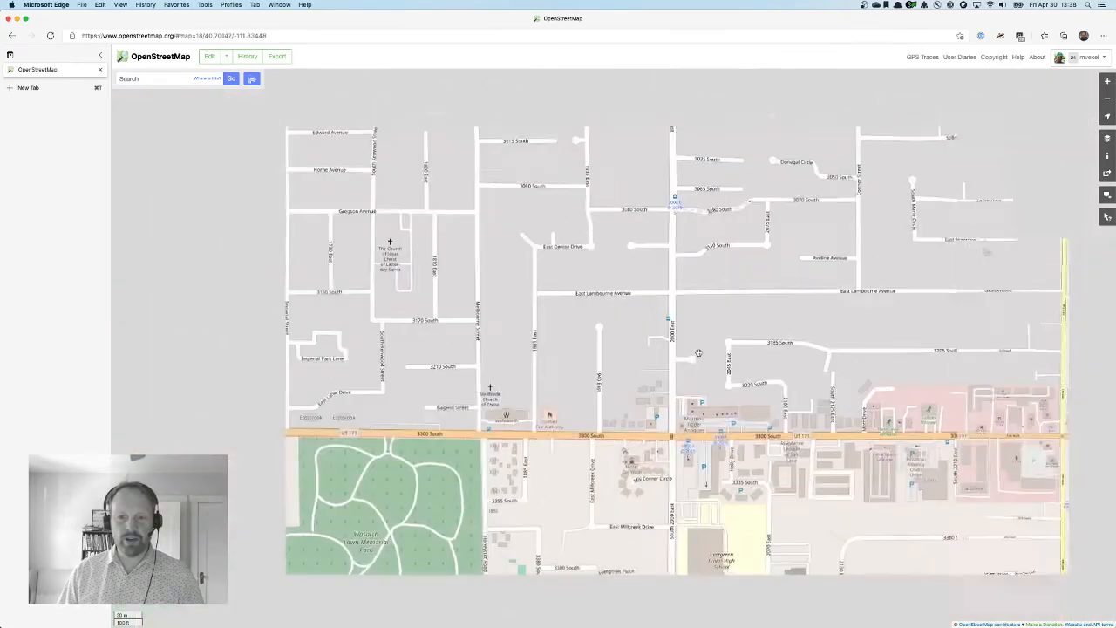
{"action": "scroll", "coordinate": [579, 375], "scroll_direction": "down", "scroll_amount": 2}
{"action": "left_click_drag", "start_coordinate": [578, 345], "coordinate": [732, 552]}
{"action": "scroll", "coordinate": [582, 409], "scroll_direction": "down", "scroll_amount": 2}
{"action": "scroll", "coordinate": [535, 372], "scroll_direction": "up", "scroll_amount": 2}
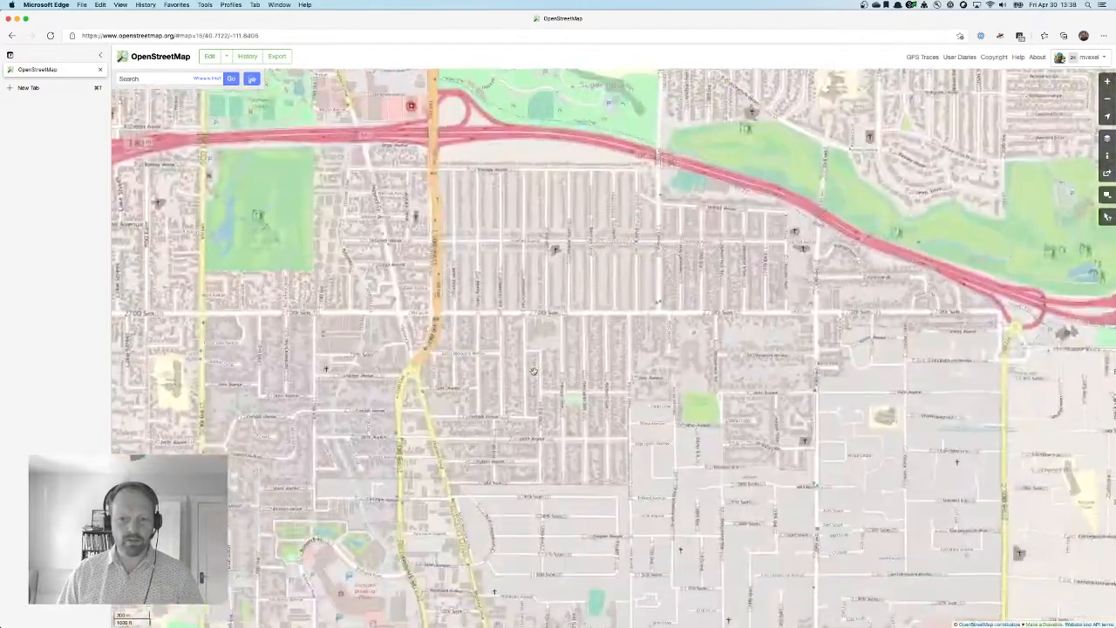